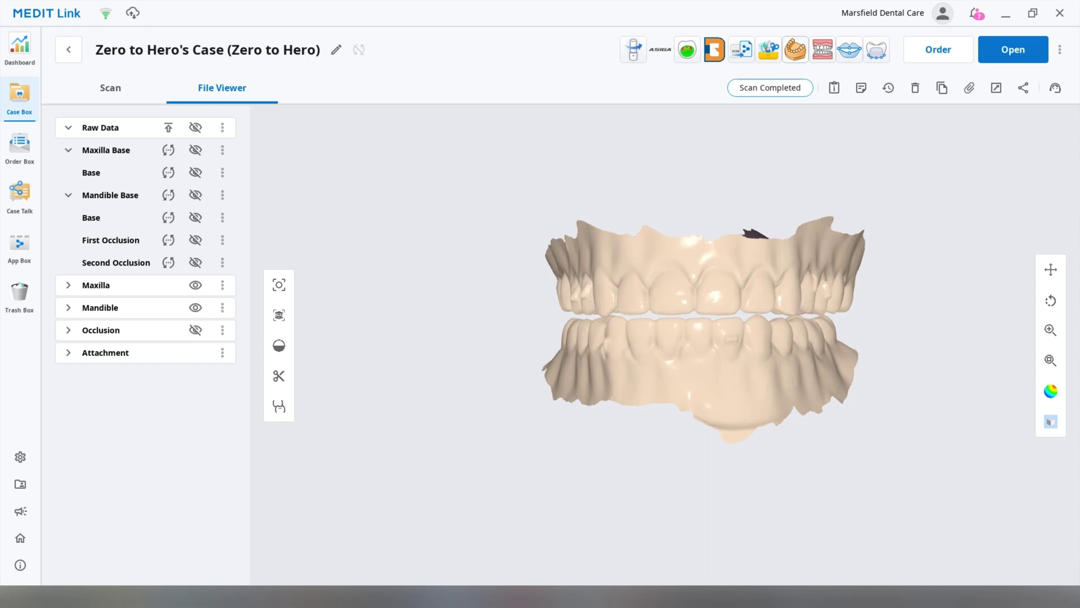
- Launch Medit Model Builder for the case with Maxilla Base as the maxilla and Mandible Base as the mandible
left_click(110, 88)
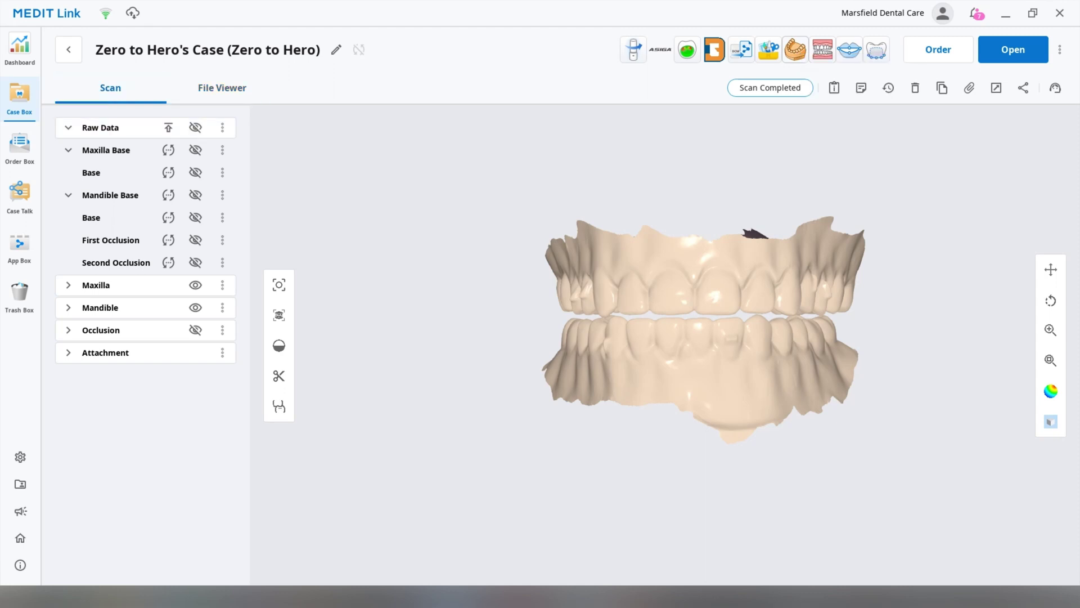
left_click(222, 88)
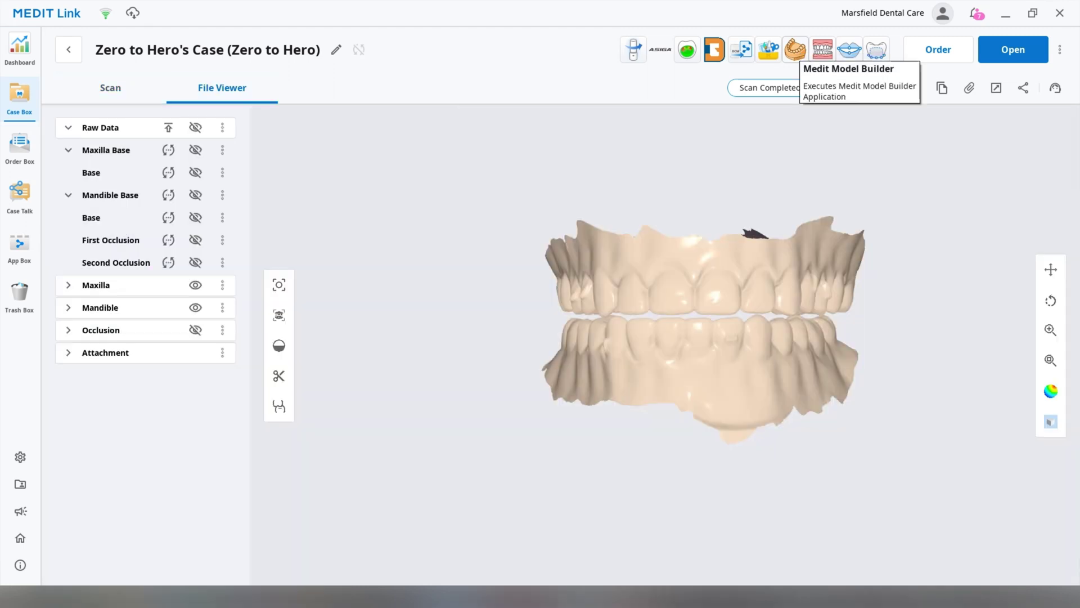
left_click(795, 49)
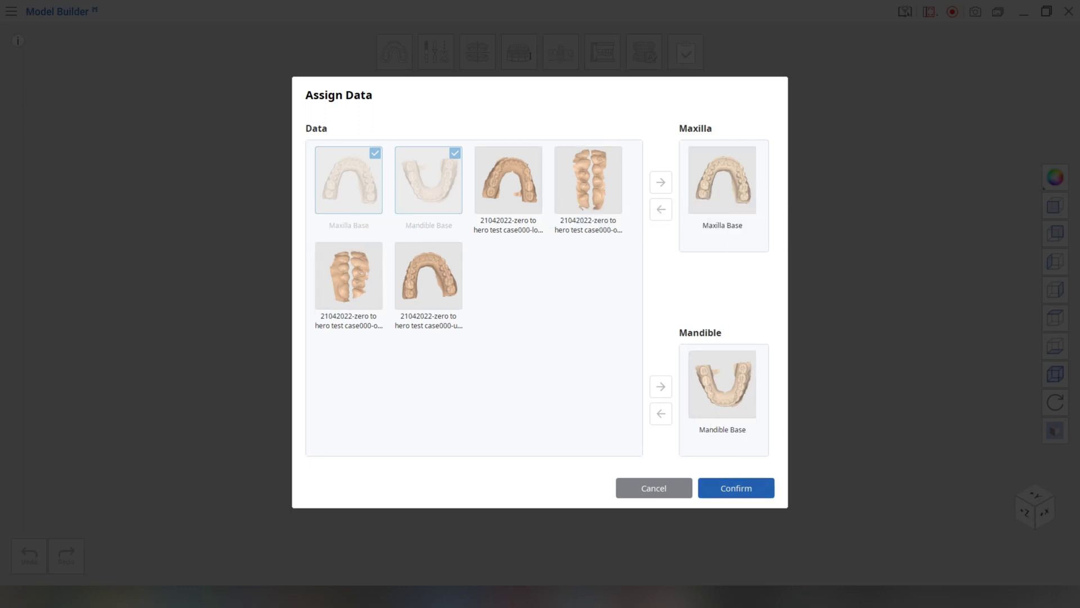
left_click(736, 487)
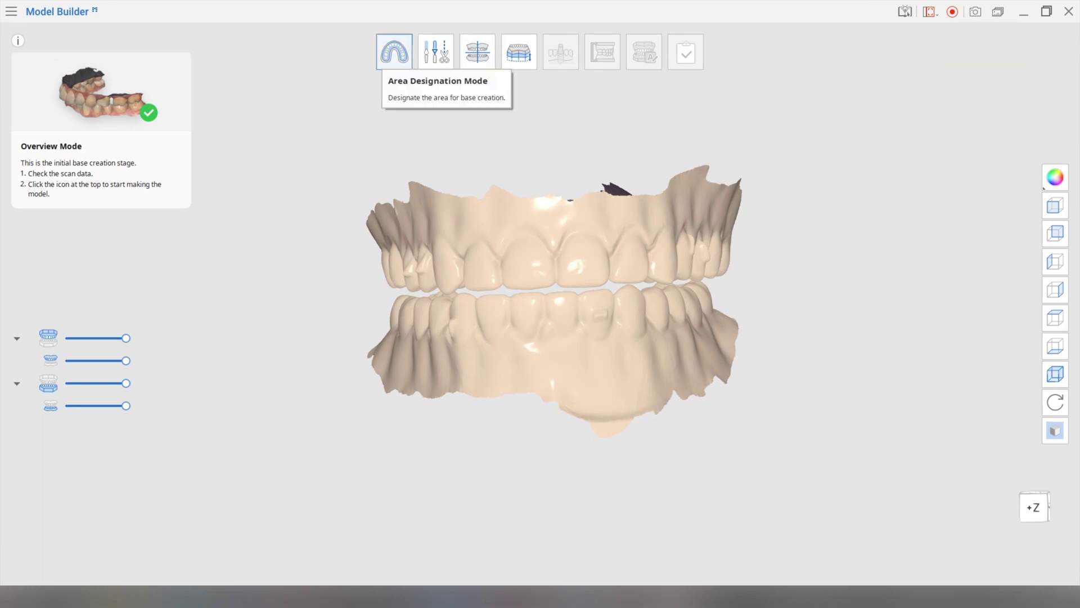
- Start area designation and paint the unselected mandibular molar into the base area with the largest brush
right_click_drag(540, 237, 543, 129)
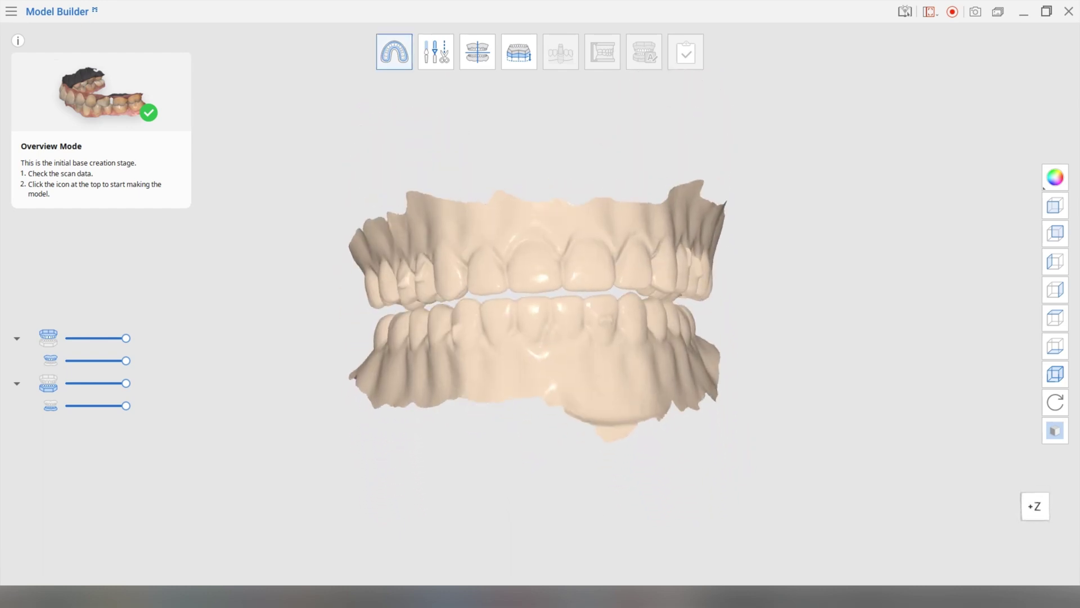
left_click(394, 51)
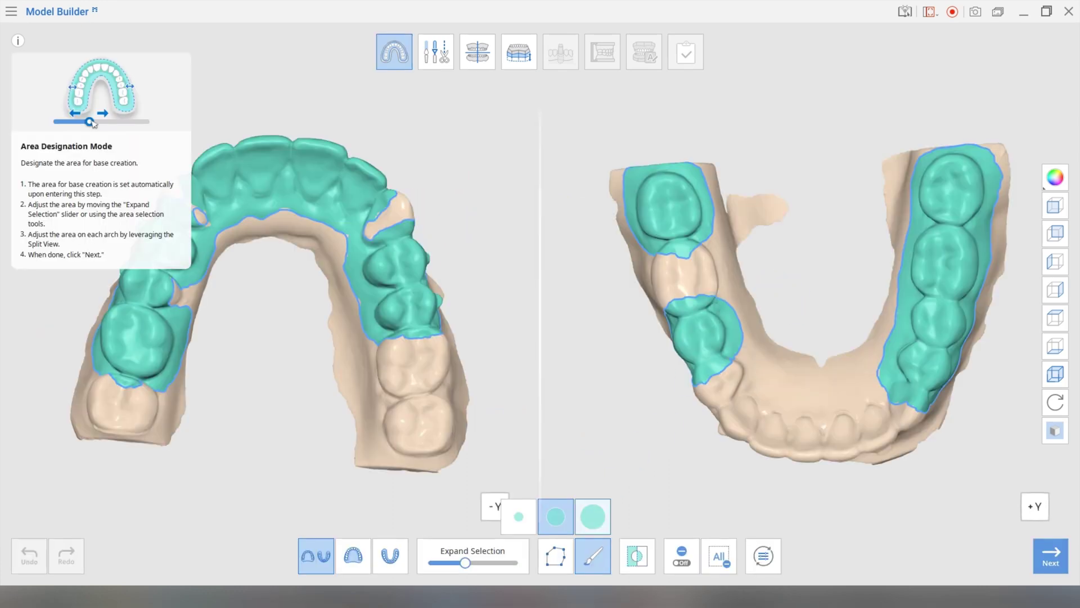
left_click(593, 517)
right_click_drag(740, 298, 780, 241)
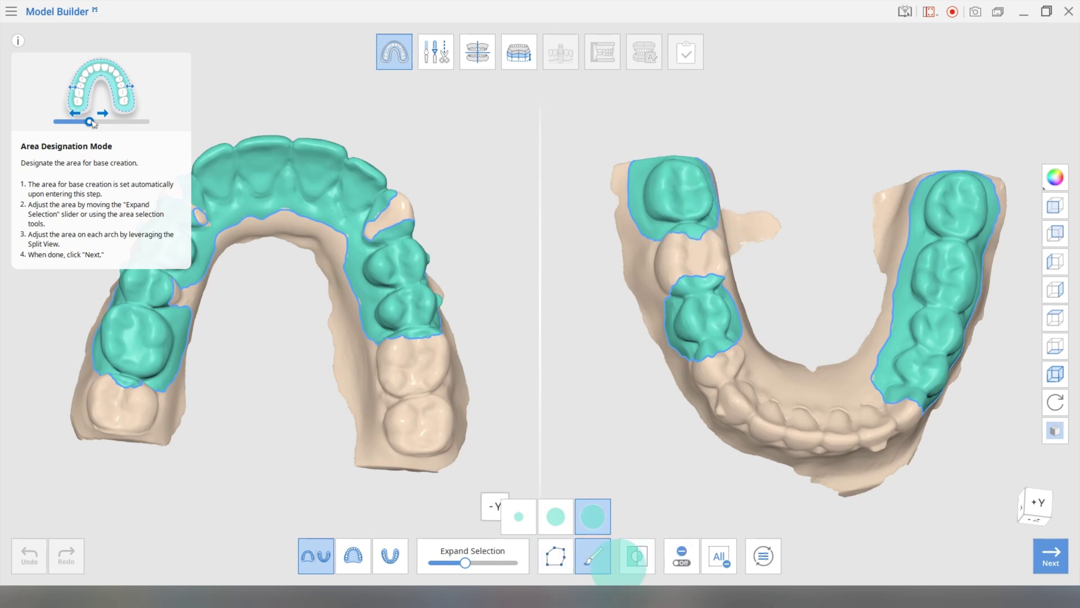
mouse_move(684, 256)
left_mouse_down()
mouse_move(726, 241)
mouse_move(700, 281)
left_mouse_up()
mouse_move(693, 279)
right_mouse_down()
mouse_move(574, 293)
mouse_move(647, 301)
right_mouse_up()
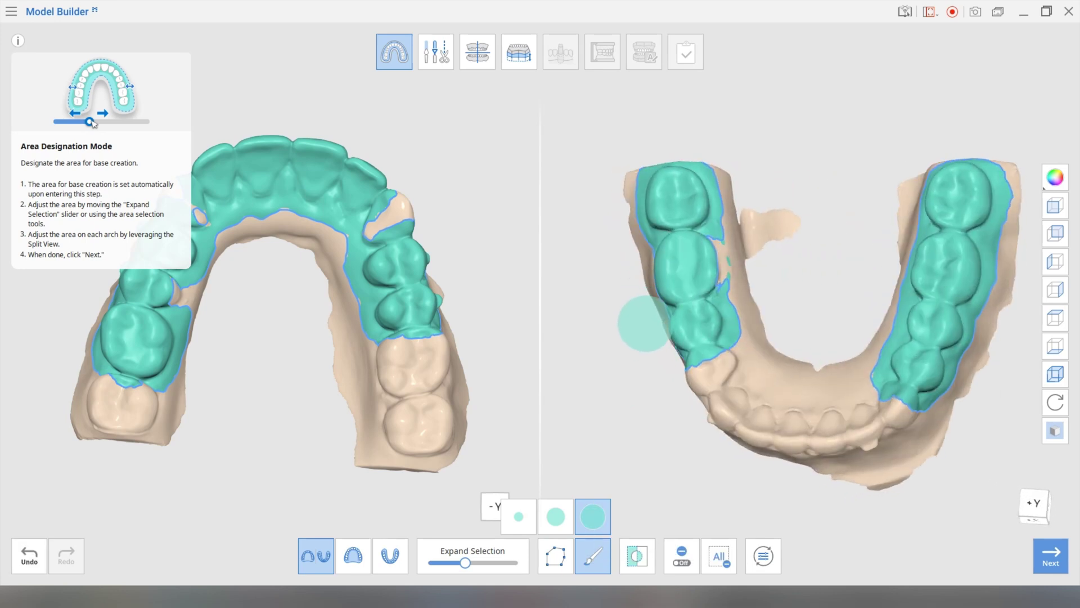
- Add the unselected mandibular front teeth to the base area so both selected posterior segments are joined
right_click_drag(727, 288, 729, 377)
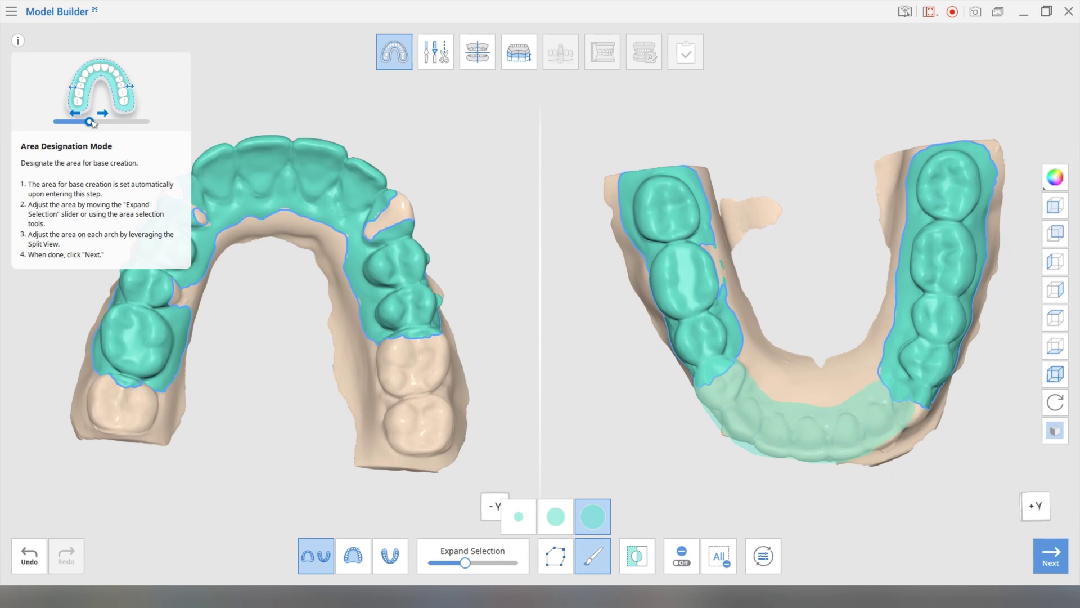
left_click_drag(881, 413, 899, 400)
mouse_move(908, 406)
right_mouse_down()
mouse_move(900, 393)
mouse_move(734, 356)
right_mouse_up()
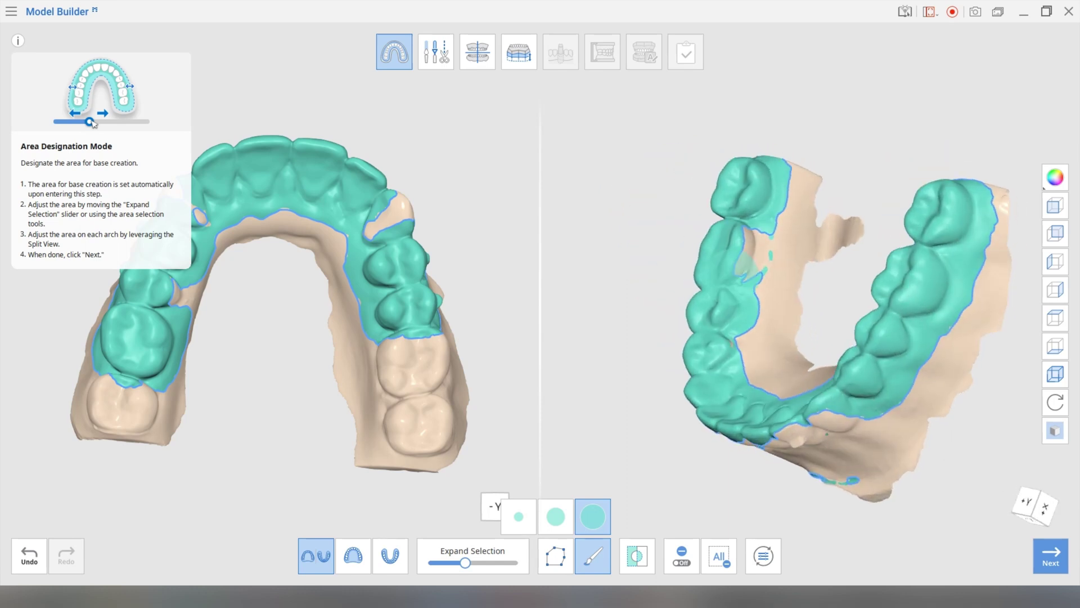
- Extend the mandibular base area over the lingual gum beside the molars and premolars and behind the front teeth
left_click_drag(749, 256, 735, 252)
right_click_drag(723, 289, 713, 343)
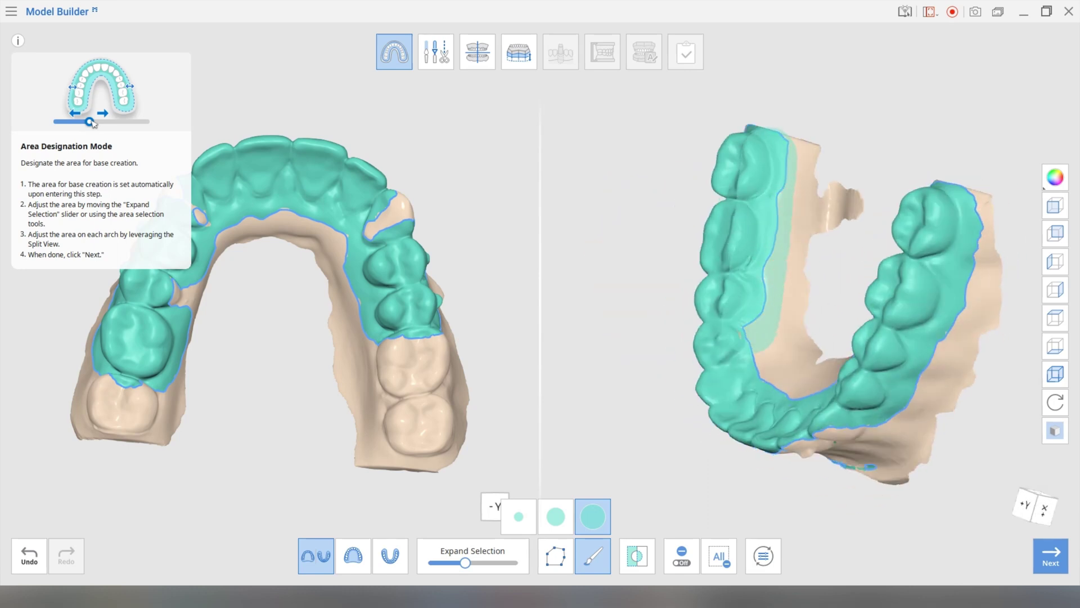
left_click_drag(771, 393, 777, 397)
right_click_drag(778, 397, 866, 369)
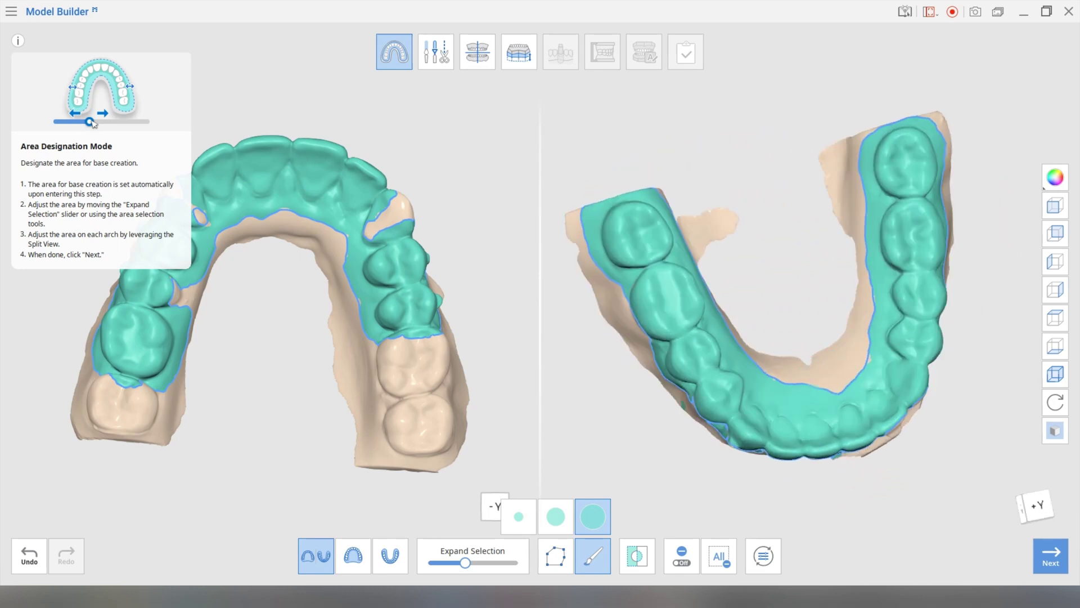
left_click_drag(857, 392, 890, 369)
left_click_drag(822, 387, 719, 177)
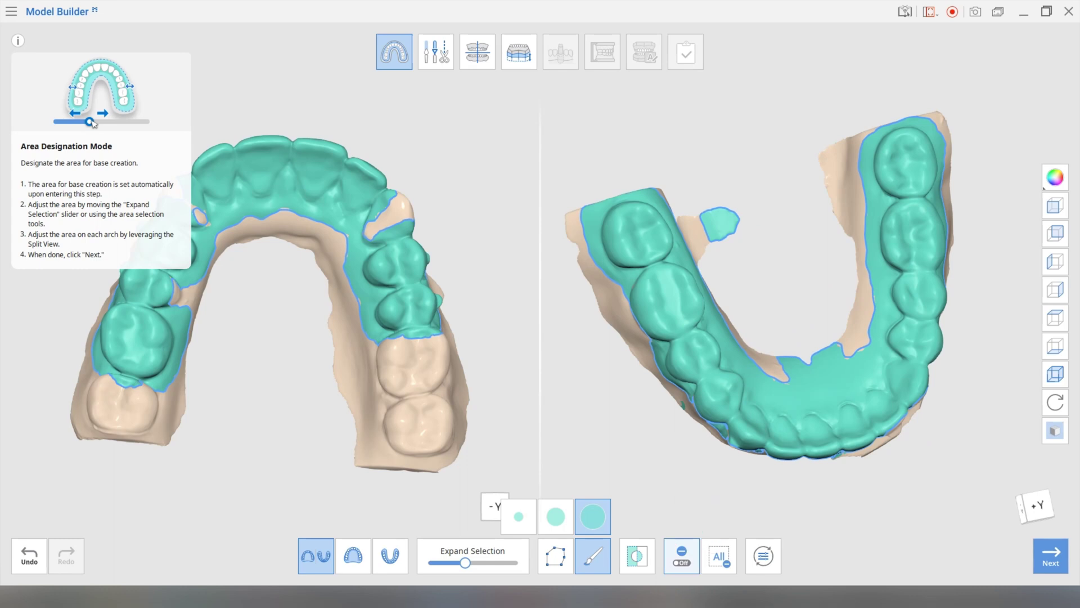
- Deselect the stray tissue flap and the ragged excess behind the mandibular front teeth, leaving deselection mode off
left_click(681, 554)
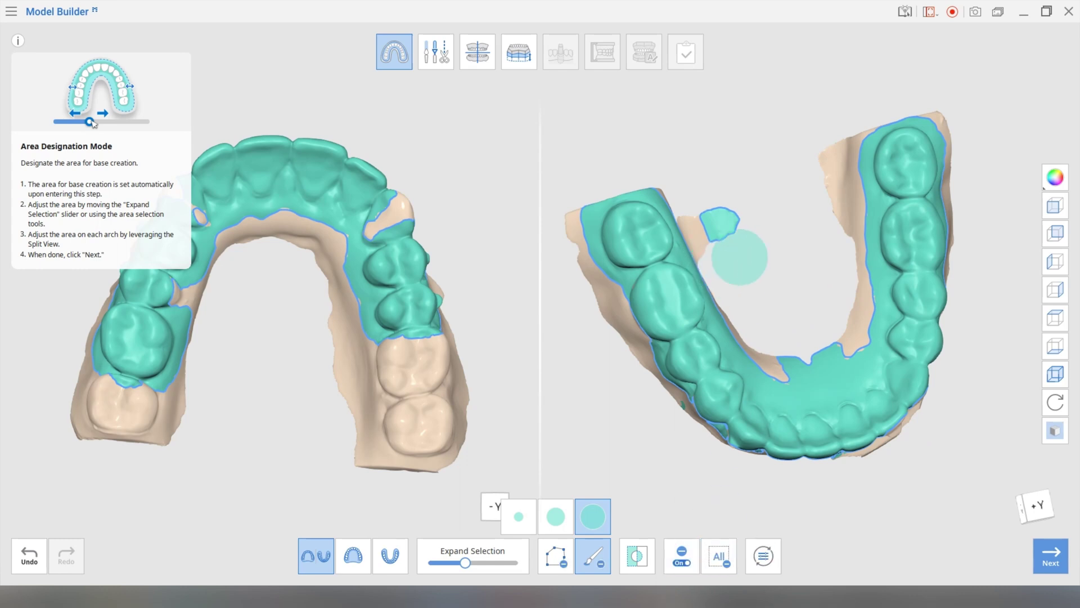
left_click(721, 216)
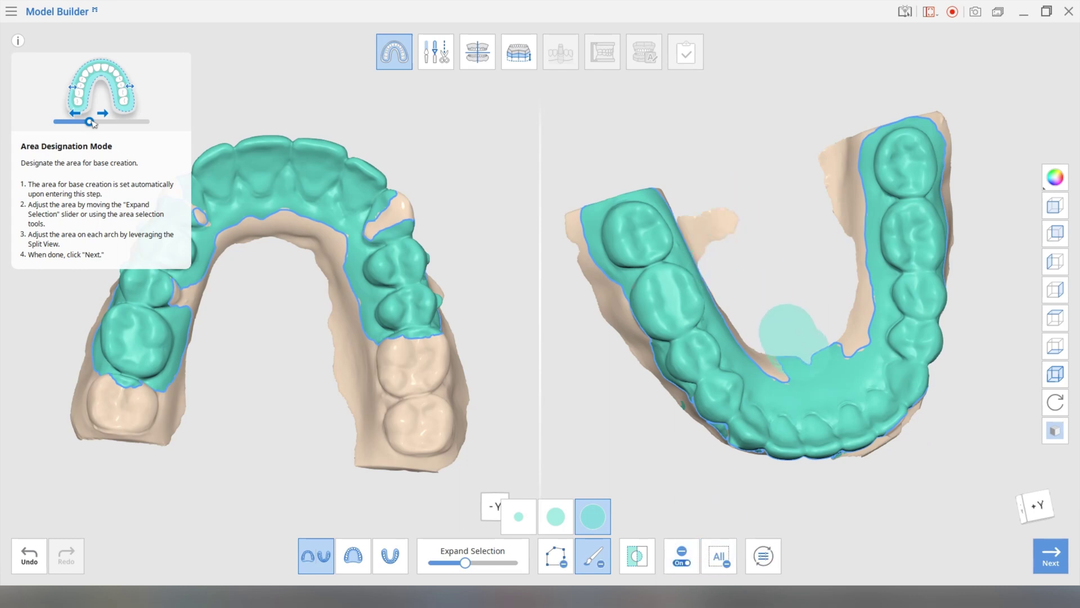
left_click(802, 333)
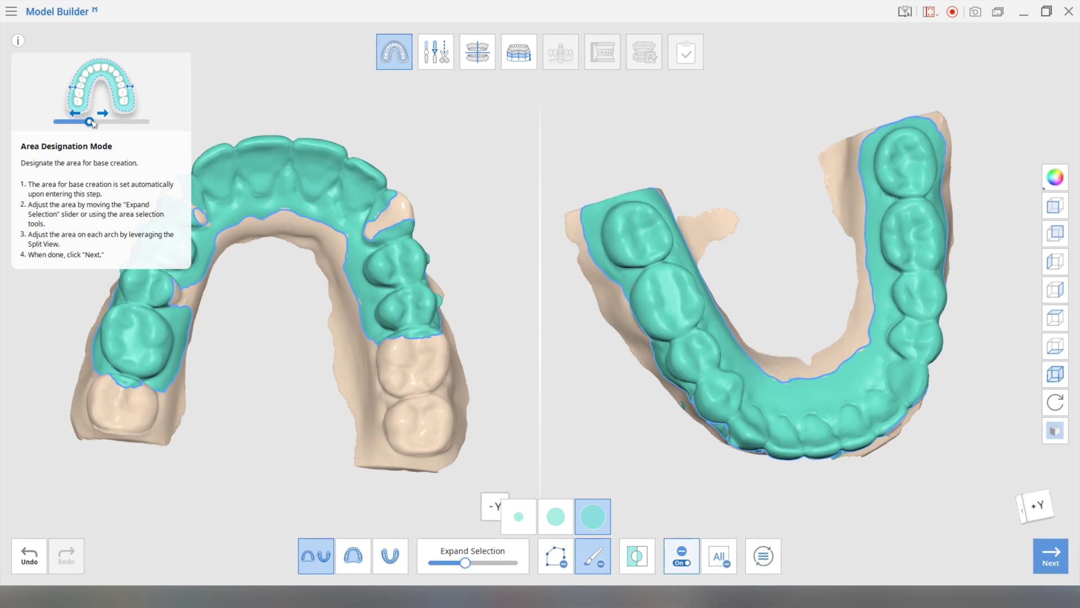
left_click(682, 554)
- Widen the mandibular base area along the lingual gum on the opposite side of the arch
right_click_drag(982, 341, 1016, 331)
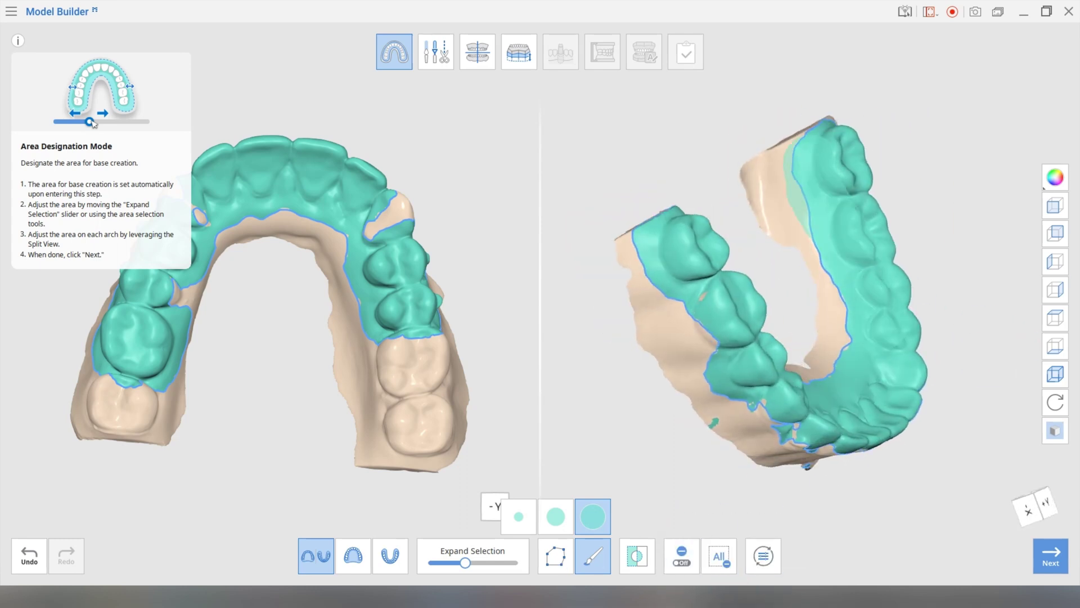
left_click_drag(812, 163, 809, 157)
- Deselect the strip that extends behind the last mandibular molar down to the scan edge
mouse_move(967, 208)
right_mouse_down()
mouse_move(898, 202)
mouse_move(937, 209)
mouse_move(685, 528)
mouse_move(589, 190)
right_mouse_up()
mouse_move(652, 230)
right_mouse_down()
mouse_move(614, 217)
mouse_move(590, 168)
mouse_move(675, 184)
mouse_move(632, 152)
mouse_move(646, 188)
mouse_move(653, 140)
mouse_move(646, 168)
right_mouse_up()
scroll(647, 170, "up", 4)
scroll(645, 170, "down", 2)
scroll(645, 172, "up", 5)
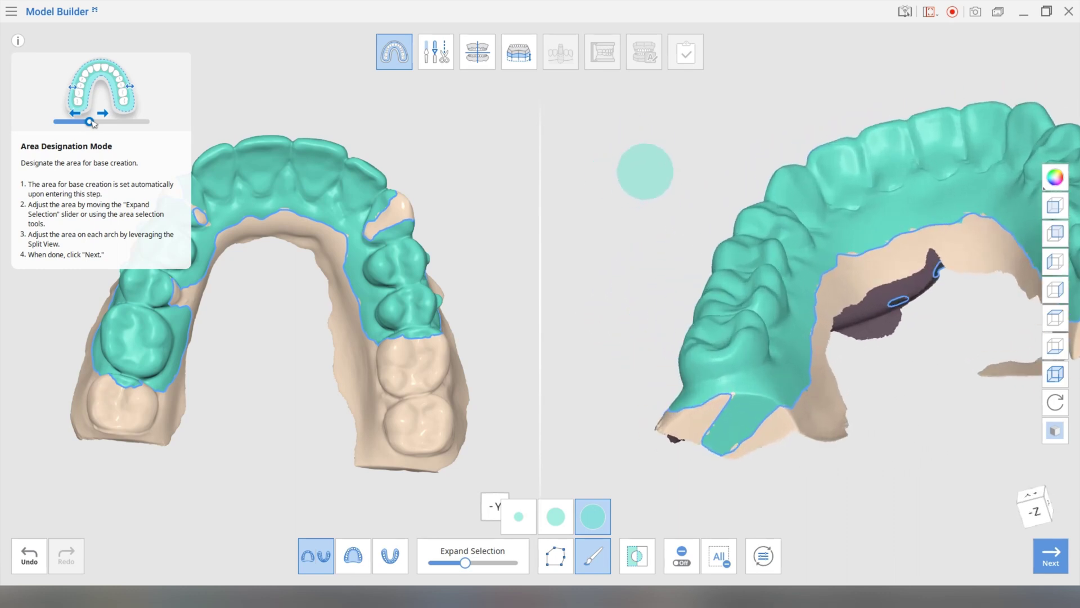
scroll(640, 186, "down", 4)
scroll(645, 188, "up", 4)
scroll(647, 189, "down", 5)
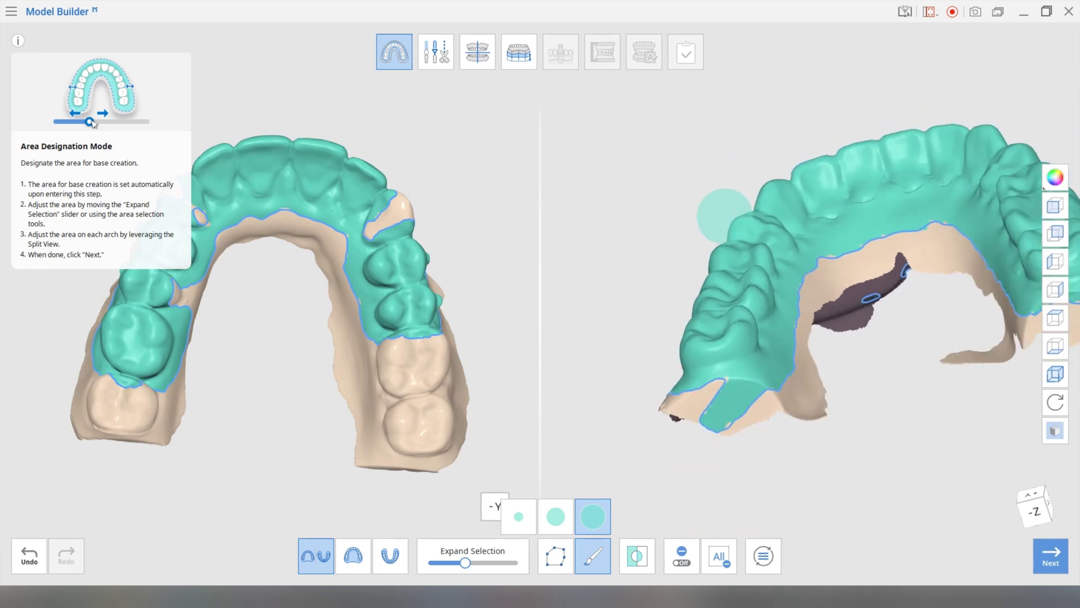
mouse_move(723, 217)
middle_mouse_down()
mouse_move(678, 210)
mouse_move(708, 195)
mouse_move(626, 185)
middle_mouse_up()
mouse_move(802, 229)
middle_mouse_down()
mouse_move(809, 241)
mouse_move(813, 228)
middle_mouse_up()
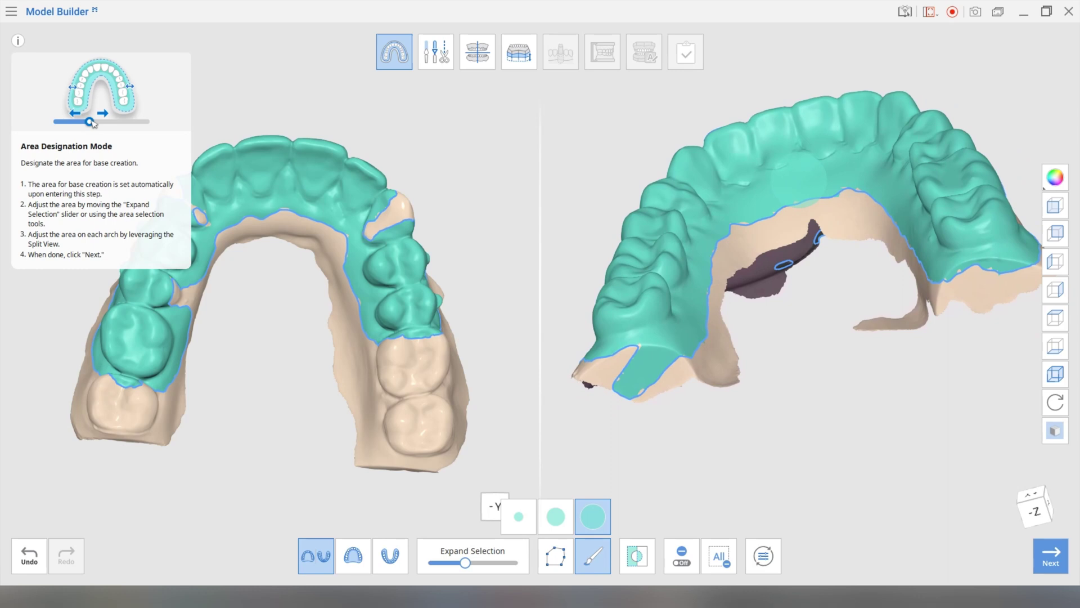
middle_click_drag(813, 229, 817, 243)
middle_click_drag(752, 233, 753, 228)
right_click_drag(729, 242, 767, 362)
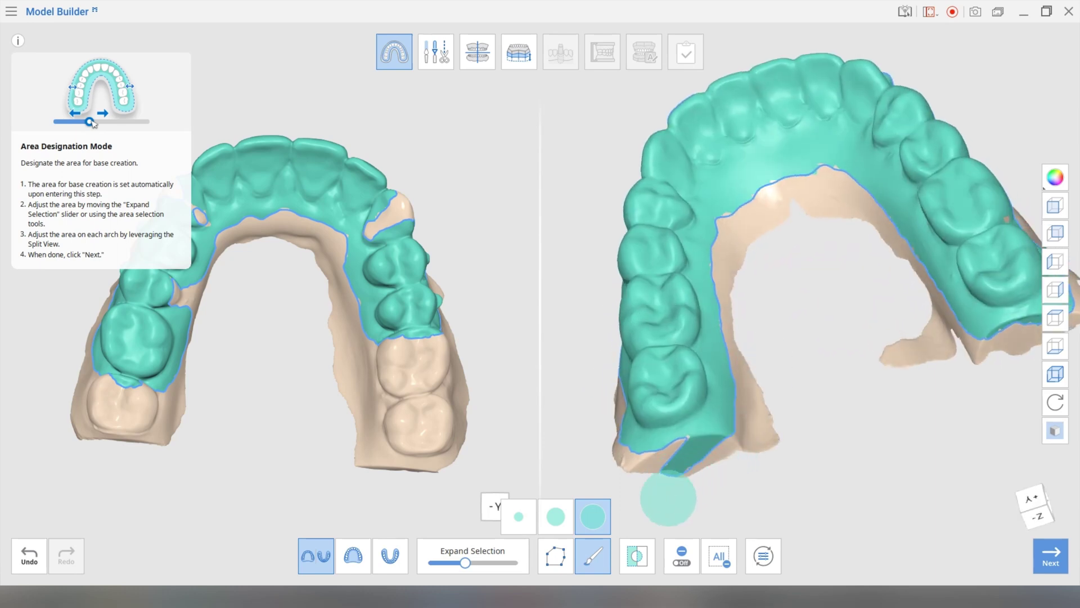
left_click(682, 556)
left_click_drag(682, 463, 723, 461)
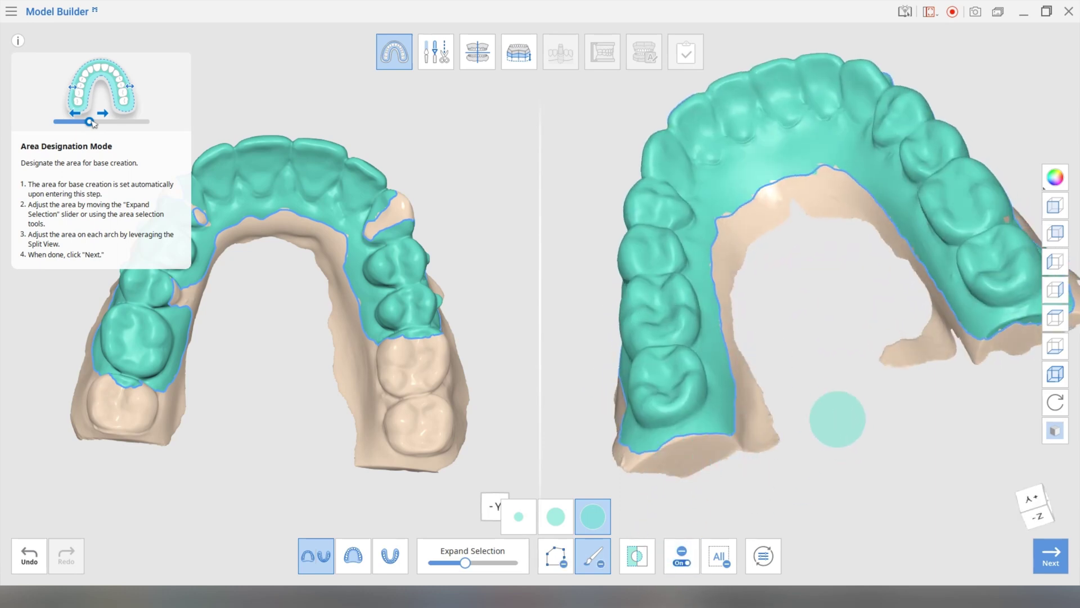
- Turn deselection off and paint the outer gum below the mandibular molars, premolars and canine into the base area
mouse_move(835, 417)
right_mouse_down()
mouse_move(949, 353)
mouse_move(858, 361)
mouse_move(938, 397)
right_mouse_up()
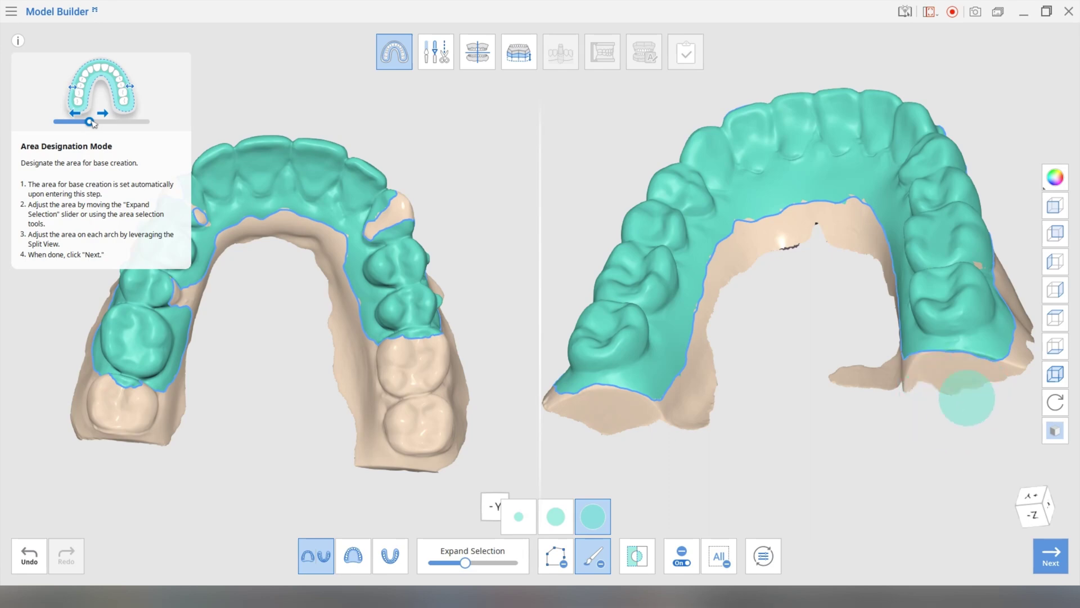
mouse_move(958, 389)
right_mouse_down()
mouse_move(988, 430)
mouse_move(872, 373)
mouse_move(693, 479)
right_mouse_up()
left_click(682, 561)
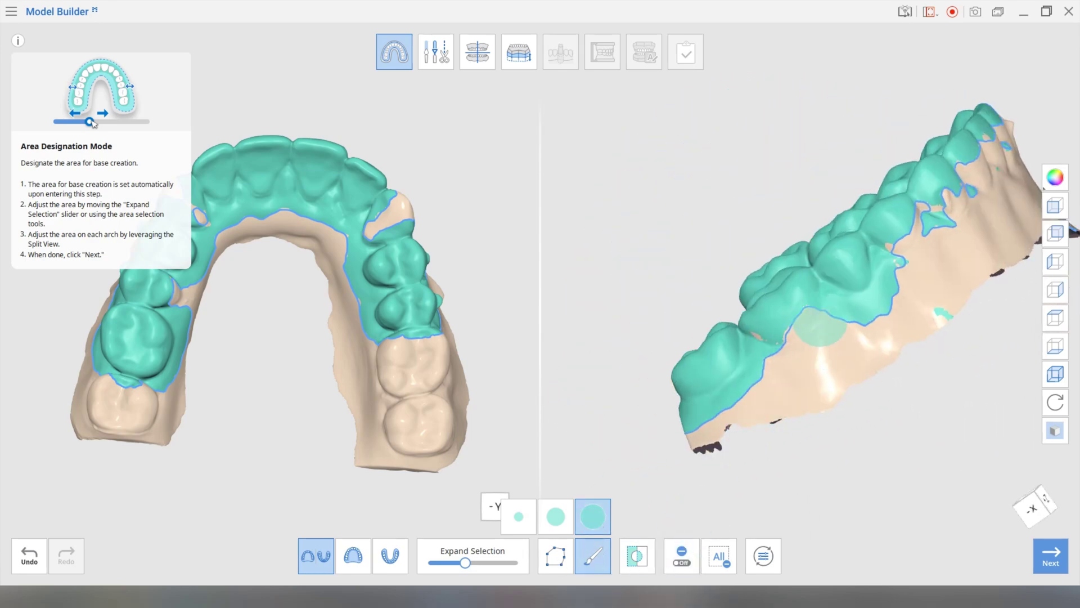
left_click_drag(817, 317, 823, 319)
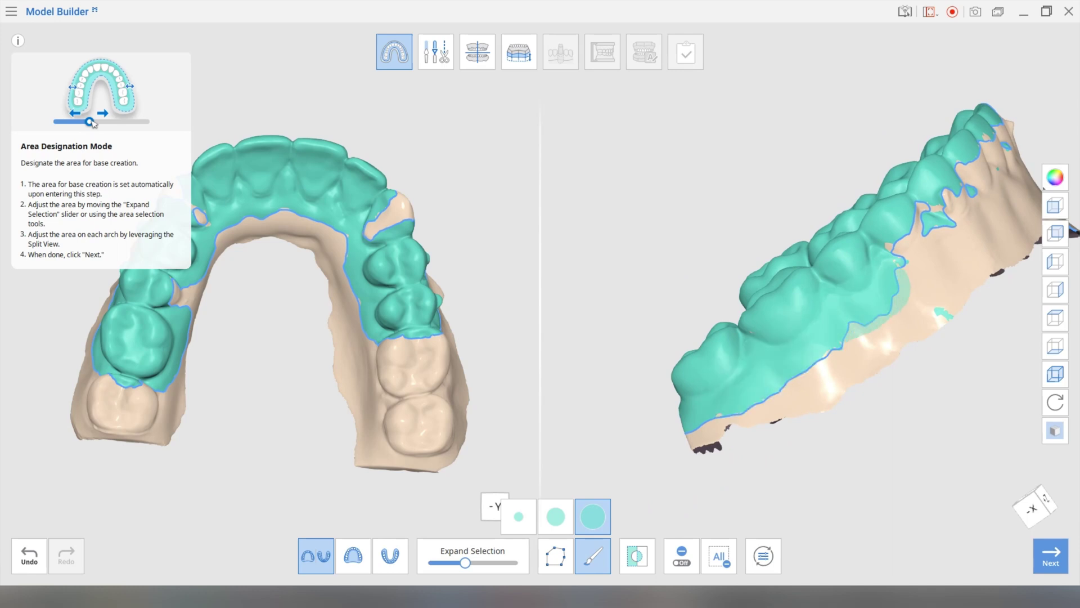
left_click_drag(939, 219, 942, 216)
right_click_drag(950, 256, 816, 262)
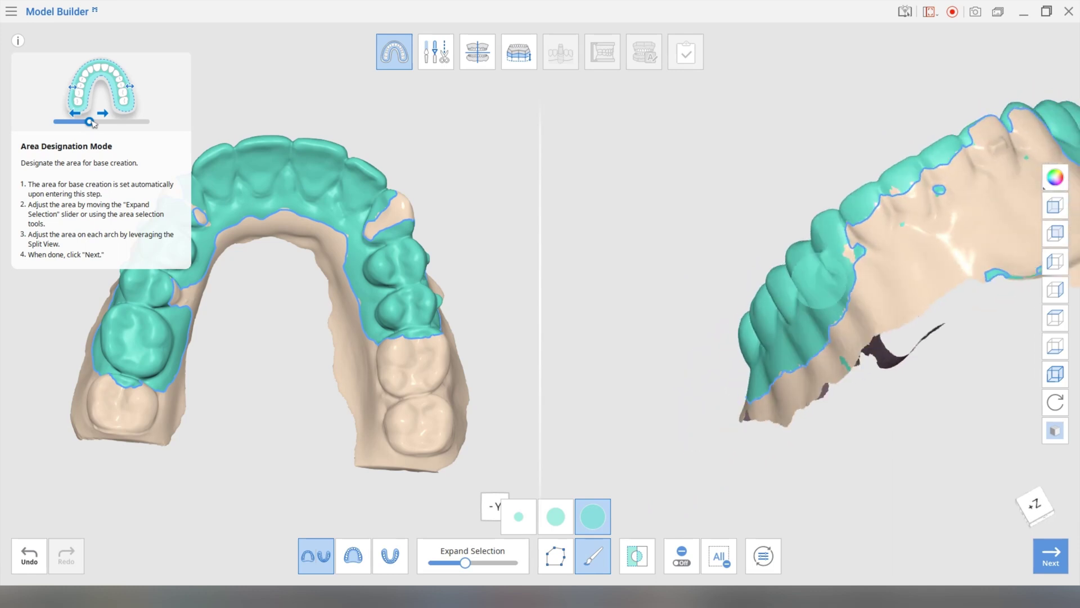
left_click_drag(845, 261, 908, 215)
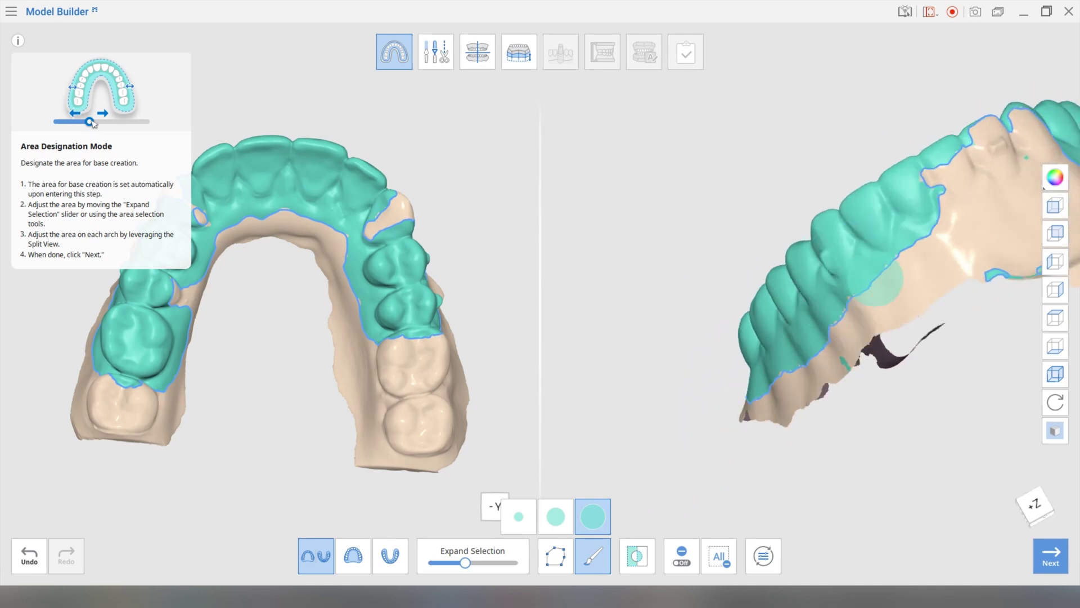
- Extend the mandibular base area over the outer surfaces and gum of the front teeth toward the opposite side
mouse_move(915, 251)
middle_mouse_down()
mouse_move(792, 305)
mouse_move(720, 306)
middle_mouse_up()
left_click_drag(727, 258, 853, 212)
right_click_drag(869, 220, 799, 224)
left_click_drag(810, 216, 822, 209)
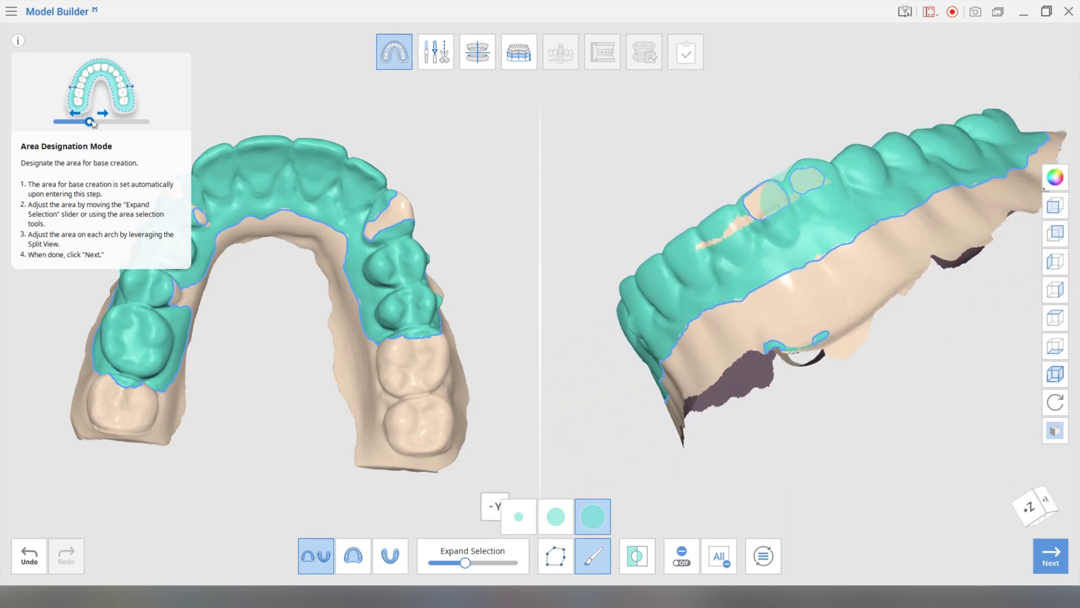
- Deselect the isolated stray patches near the lower edge of the mandible's outer gum
right_click_drag(844, 194, 926, 243)
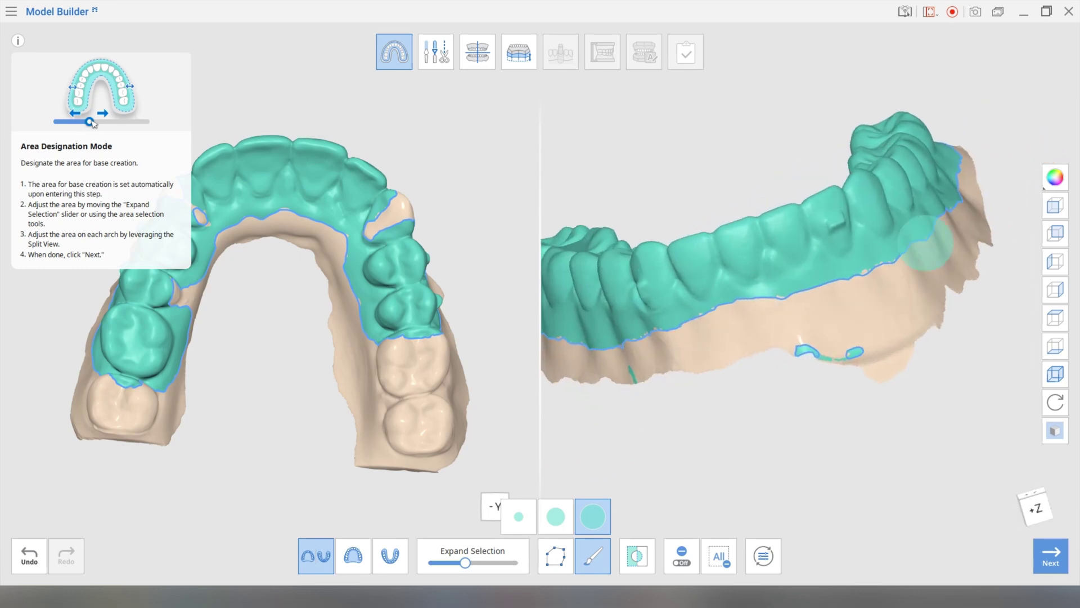
right_click_drag(692, 259, 763, 243)
right_click_drag(653, 361, 689, 383)
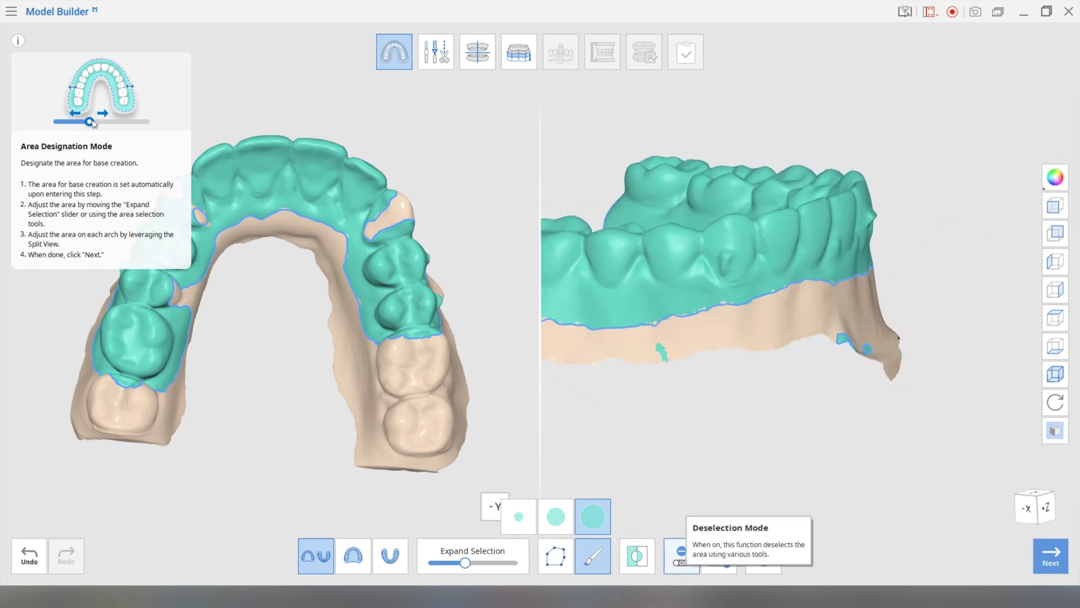
left_click(681, 555)
left_click_drag(673, 363, 674, 374)
right_click_drag(791, 422, 837, 381)
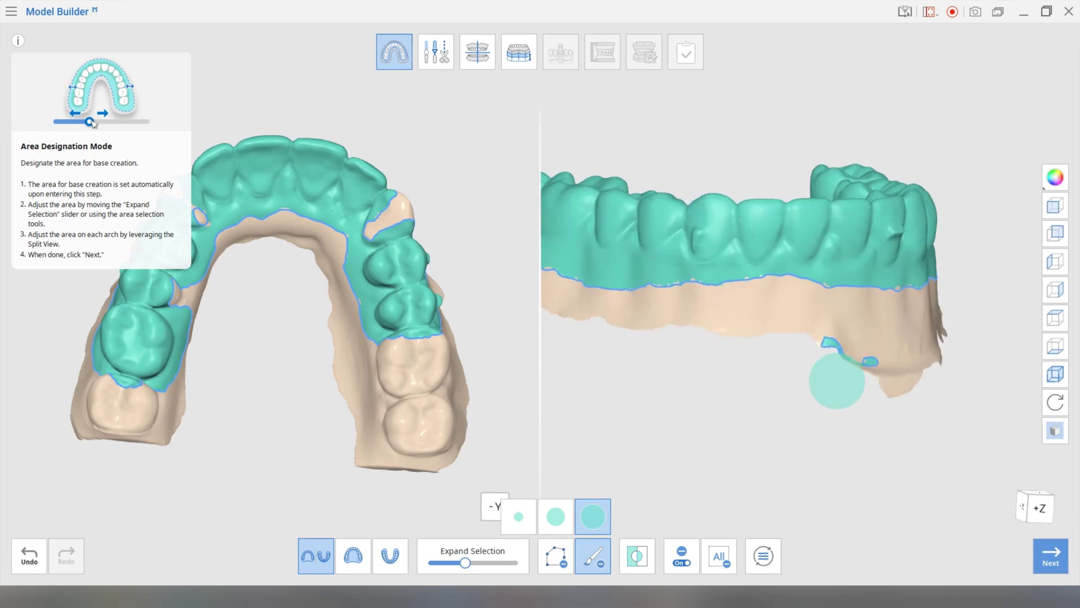
left_click_drag(826, 354, 896, 372)
- Examine the mandibular base selection from the front, back and occlusal side for gaps or stray areas
right_click_drag(947, 433, 895, 443)
middle_click_drag(894, 443, 774, 436)
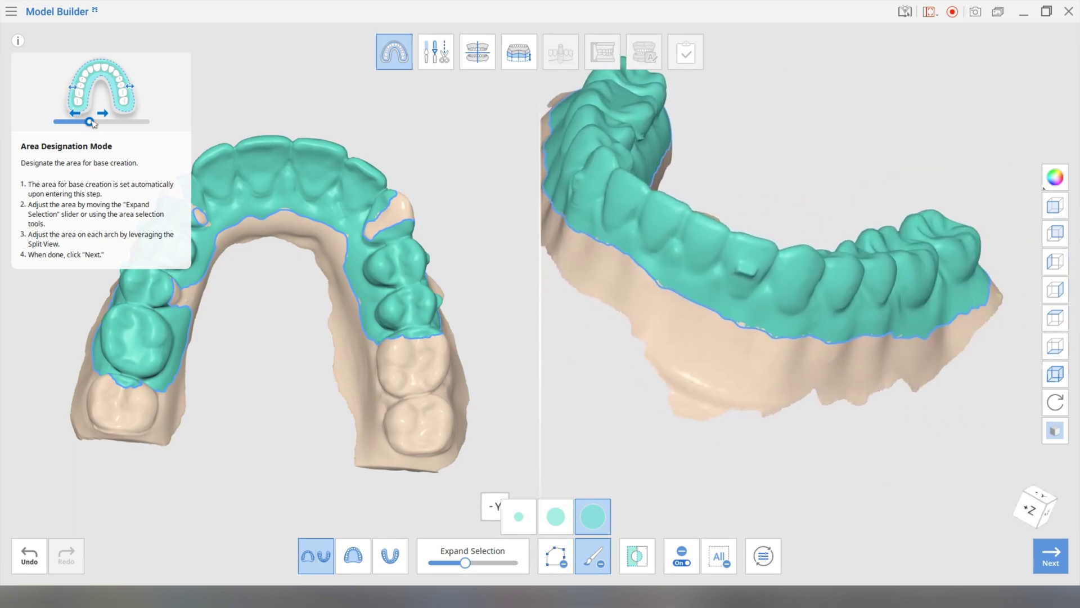
right_click_drag(798, 452, 611, 485)
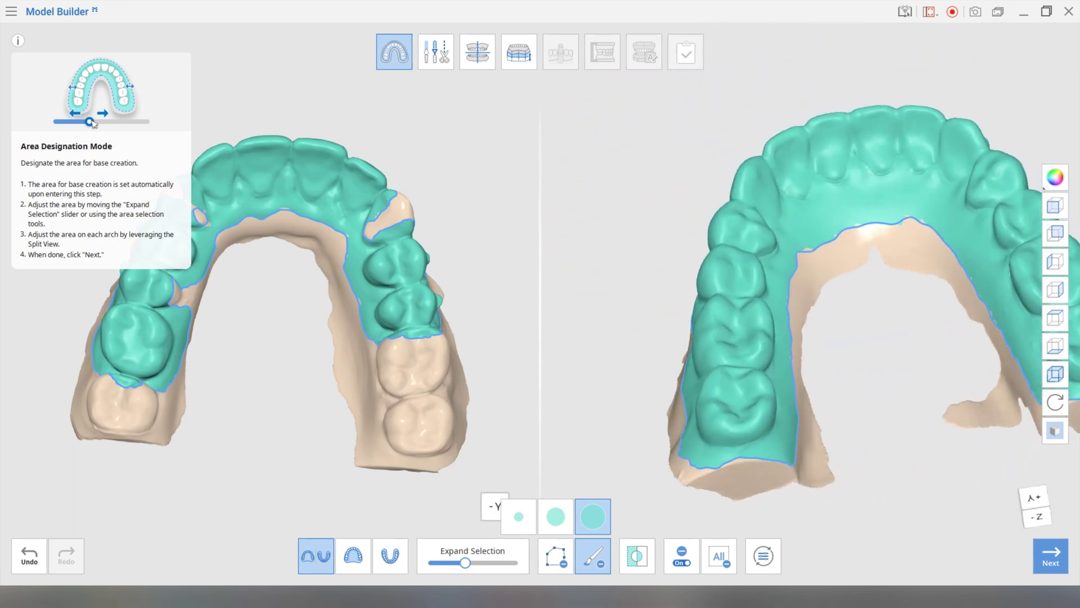
right_click_drag(844, 374, 839, 360)
right_click_drag(890, 391, 822, 308)
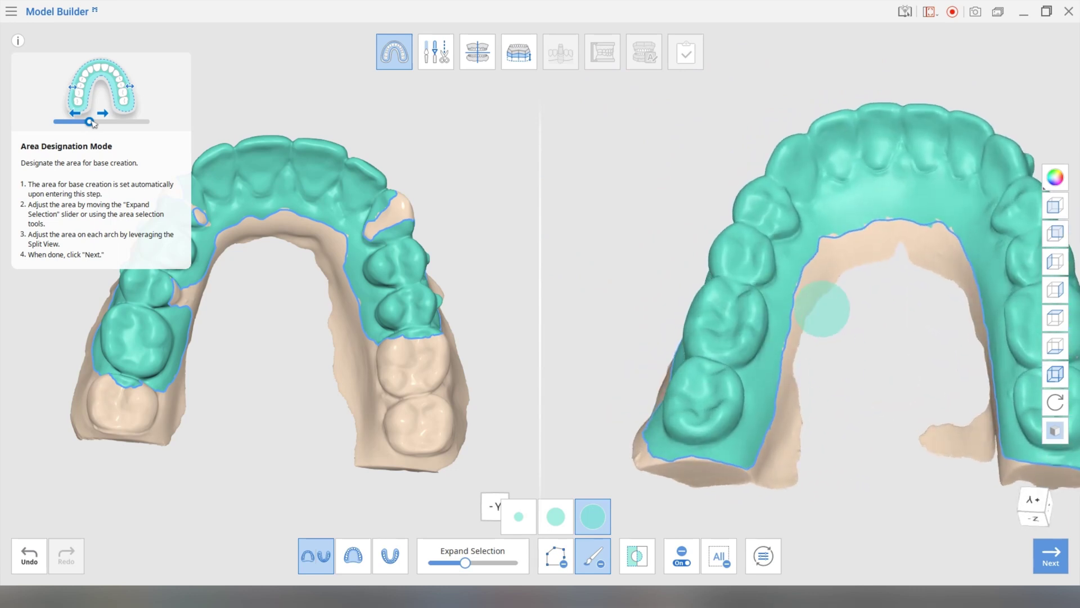
scroll(822, 309, "down", 3)
right_click_drag(843, 345, 920, 425)
right_click_drag(847, 326, 847, 299)
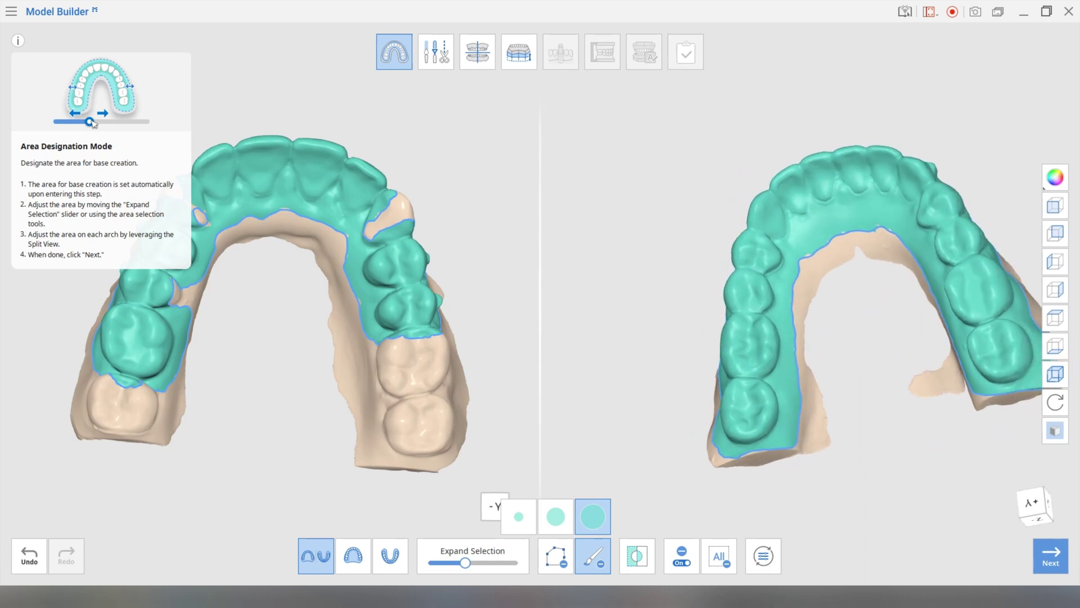
- Hide the Area Designation Mode guide that covers part of the maxillary arch
middle_click_drag(847, 299, 800, 294)
right_click_drag(799, 295, 810, 304)
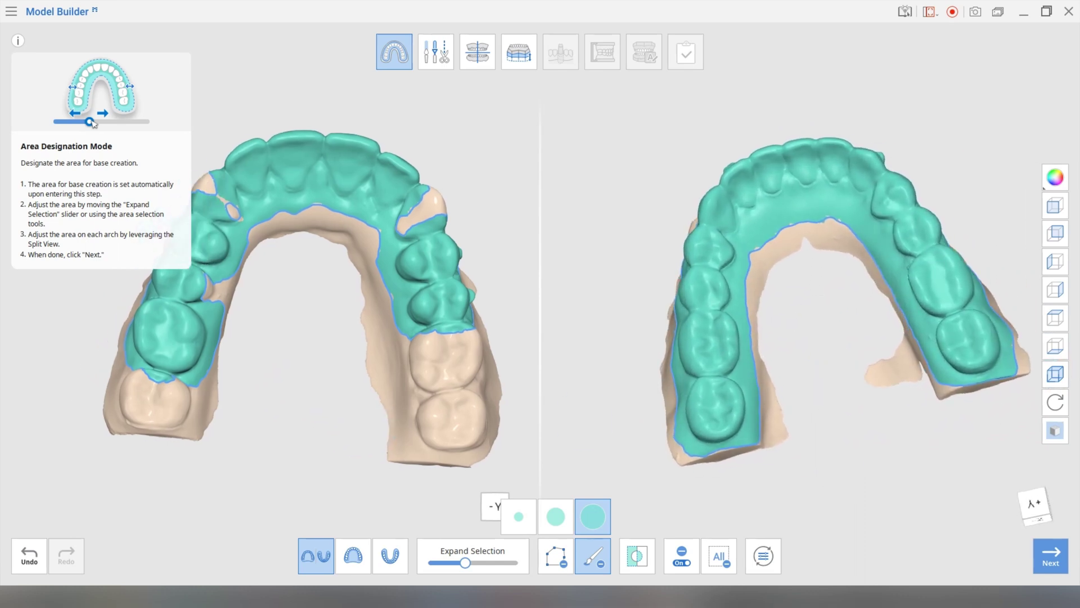
middle_click_drag(305, 395, 314, 396)
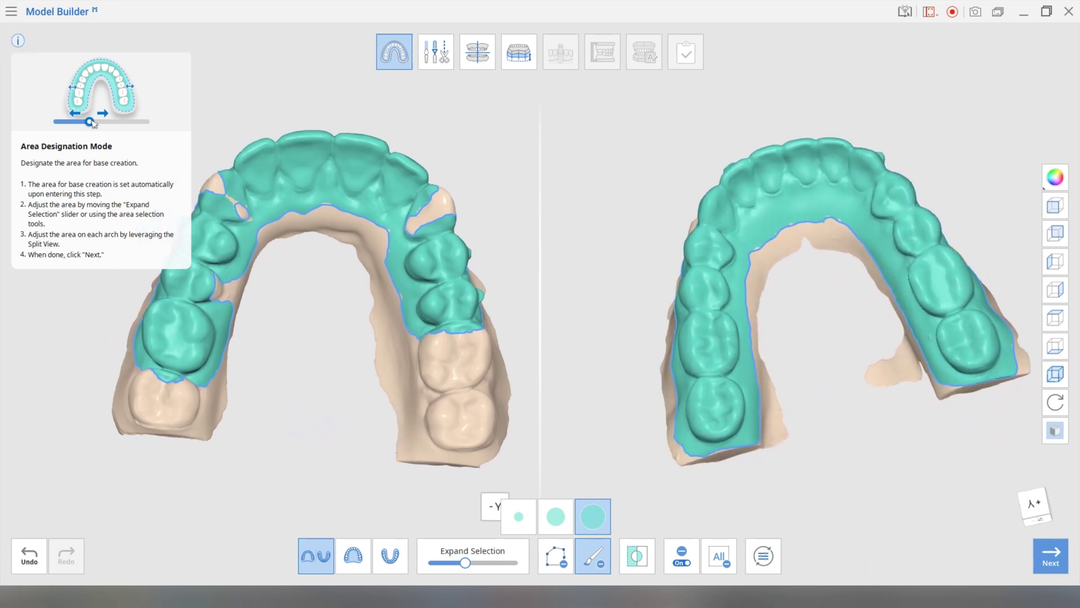
left_click(18, 41)
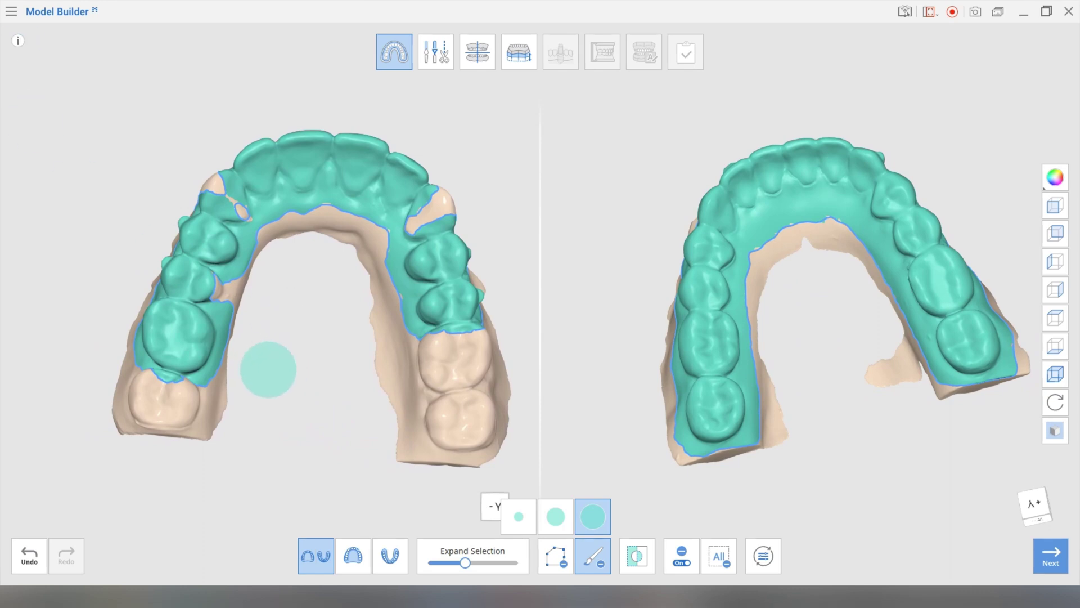
right_click_drag(268, 370, 167, 329)
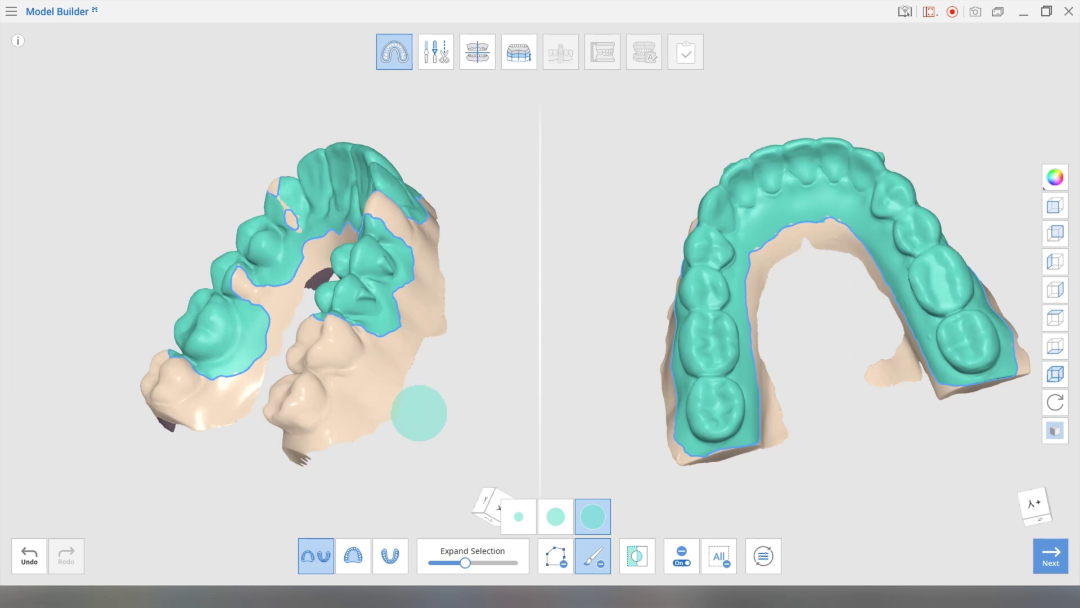
left_click_drag(421, 408, 348, 349)
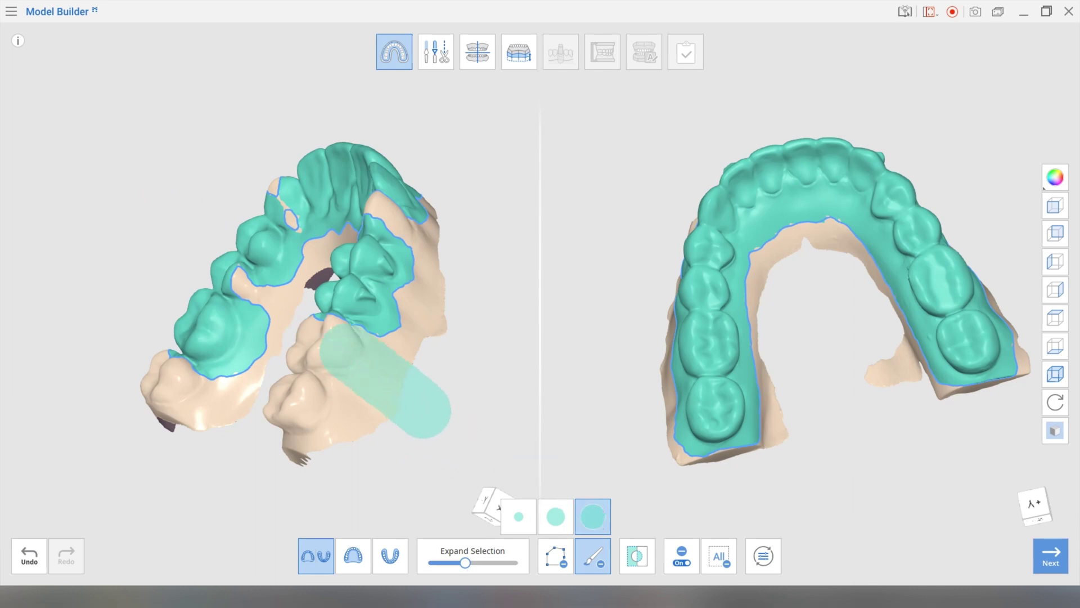
mouse_move(279, 301)
left_mouse_down()
mouse_move(197, 253)
mouse_move(205, 258)
left_mouse_up()
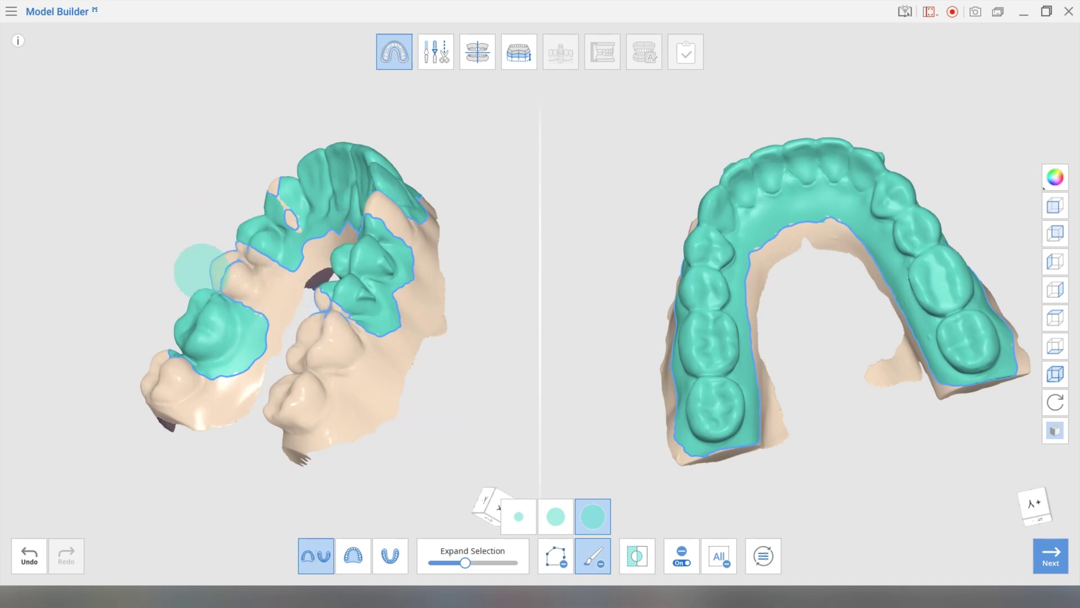
- Turn deselection off and paint the maxilla's left canine, premolars, molars and the gum behind the front teeth into the base area
right_click_drag(243, 295, 309, 363)
middle_click_drag(309, 363, 339, 340)
right_click_drag(339, 340, 309, 337)
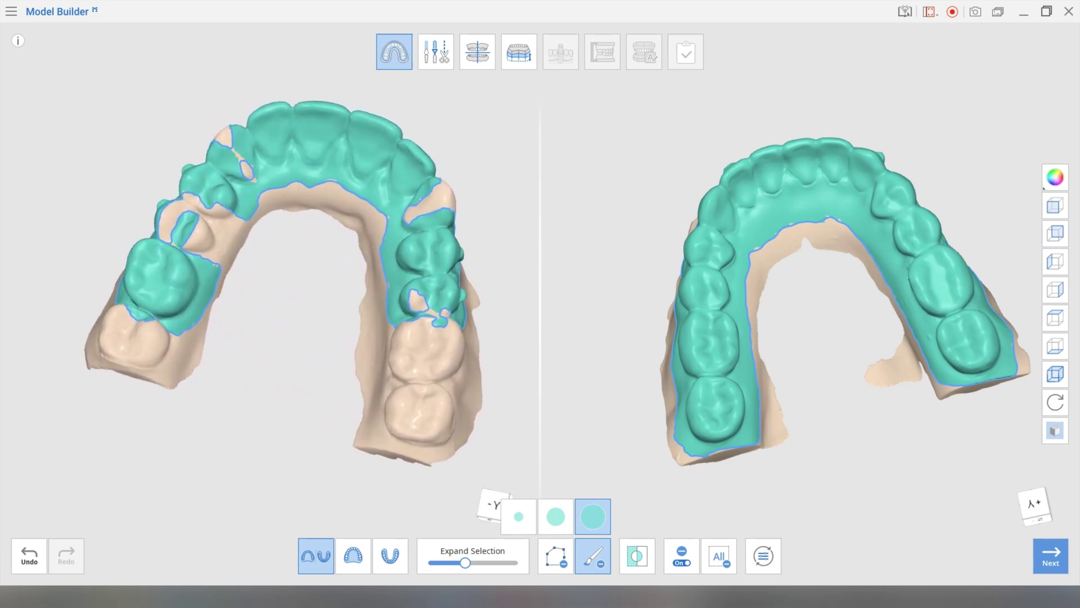
mouse_move(225, 343)
right_mouse_down()
mouse_move(180, 361)
mouse_move(224, 395)
right_mouse_up()
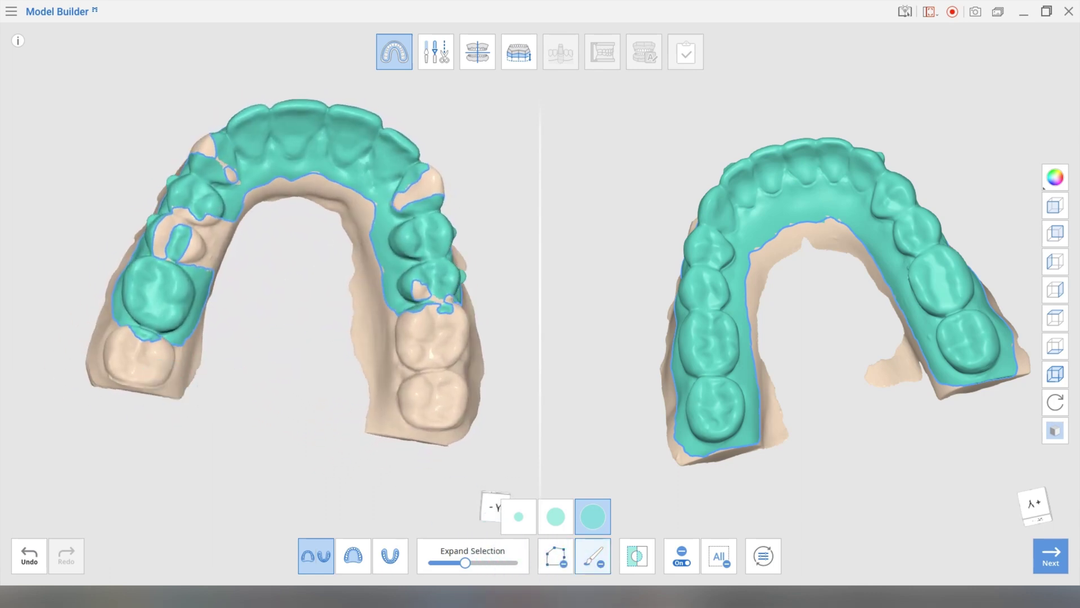
left_click(681, 557)
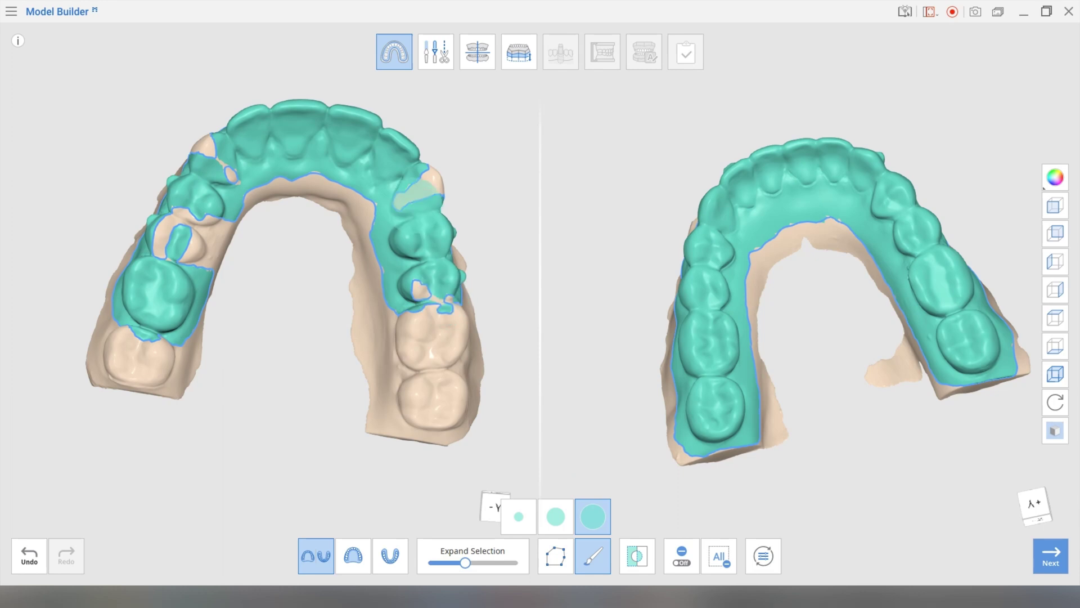
left_click_drag(423, 189, 423, 295)
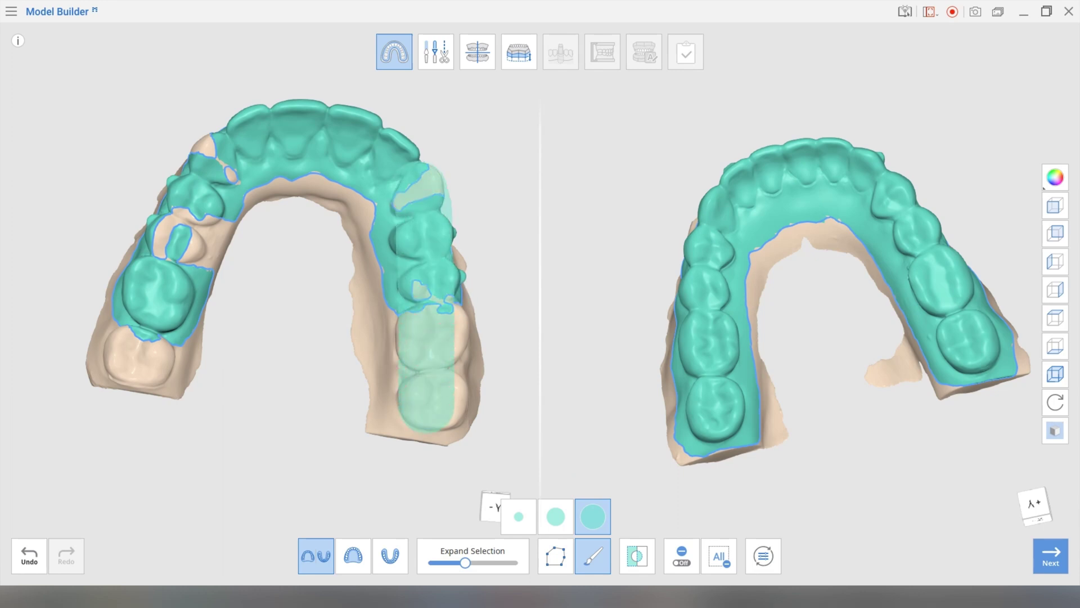
left_click_drag(426, 404, 427, 411)
right_click_drag(423, 320, 408, 321)
left_click_drag(404, 295, 411, 425)
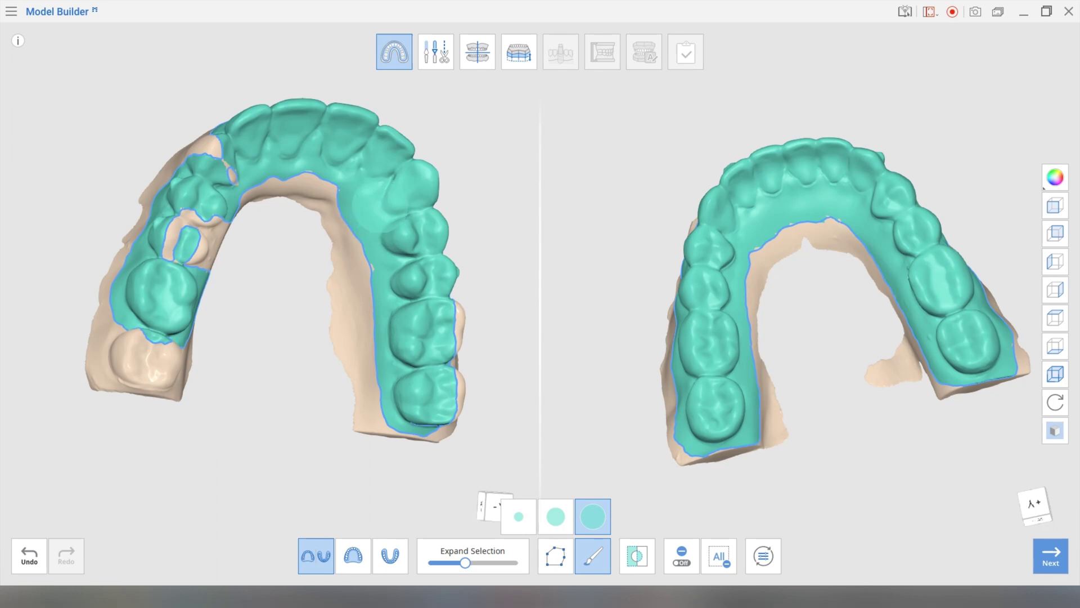
mouse_move(349, 181)
left_mouse_down()
mouse_move(318, 168)
mouse_move(275, 176)
left_mouse_up()
- Paint the maxilla's right premolars and molars and their inner and outer gum into the base area
right_click_drag(265, 185, 179, 194)
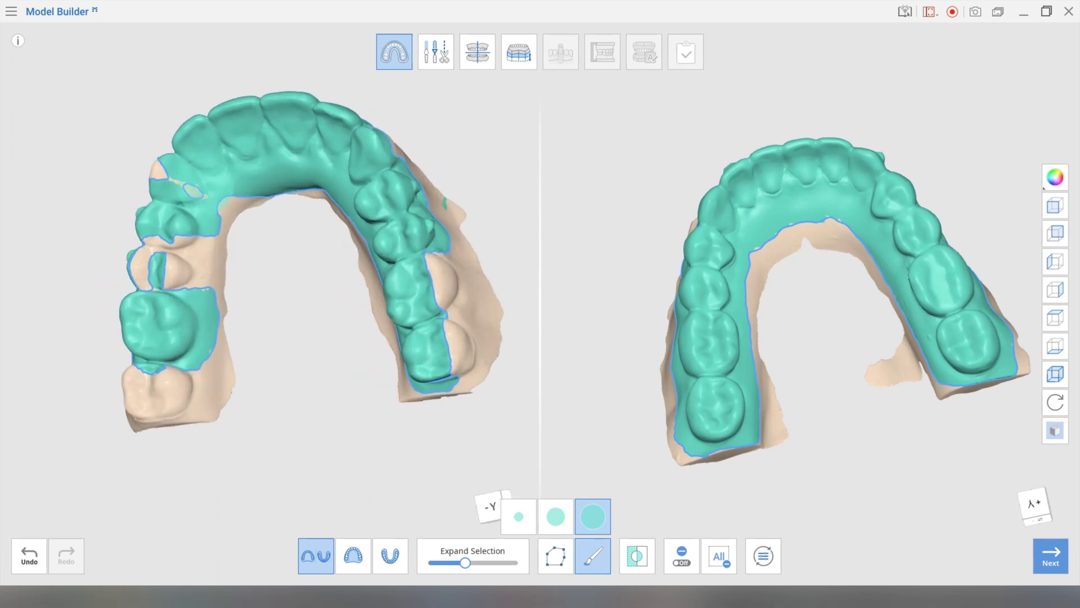
left_click_drag(188, 261, 182, 305)
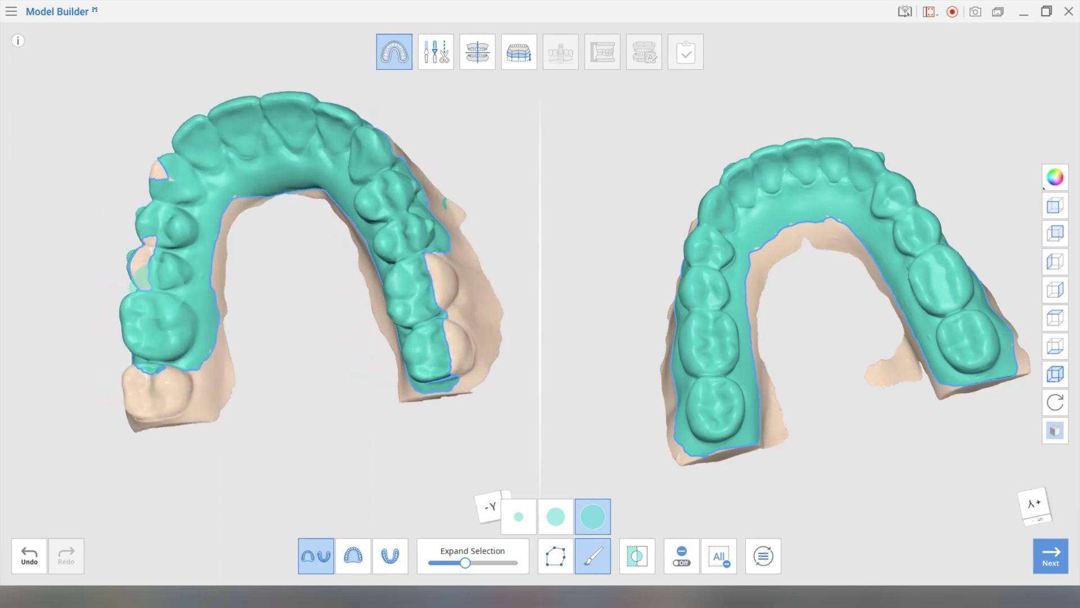
mouse_move(148, 247)
left_mouse_down()
mouse_move(166, 382)
mouse_move(184, 343)
left_mouse_up()
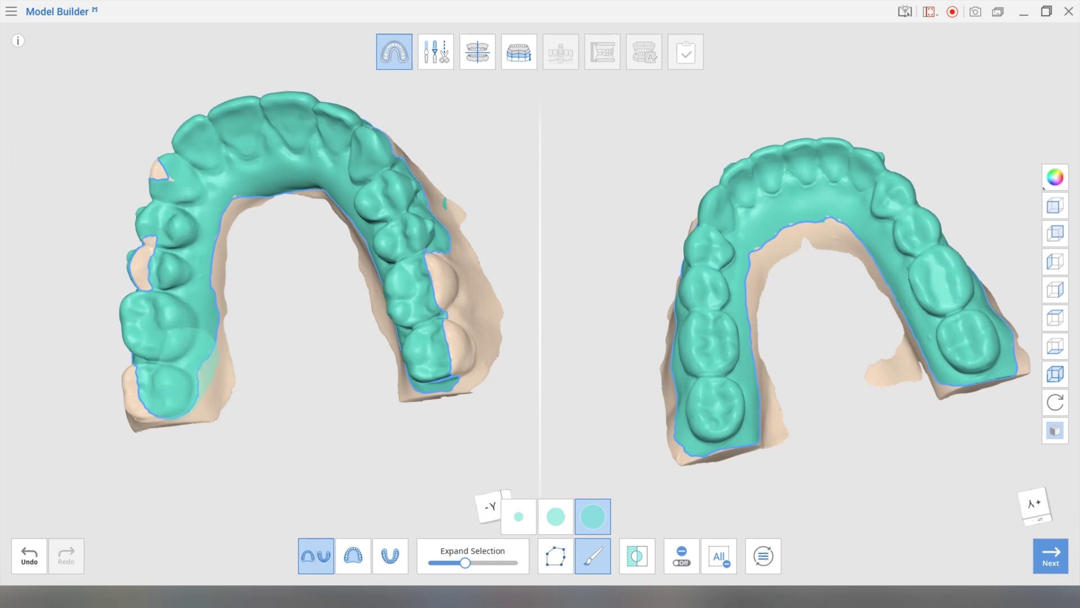
right_click_drag(186, 349, 167, 422)
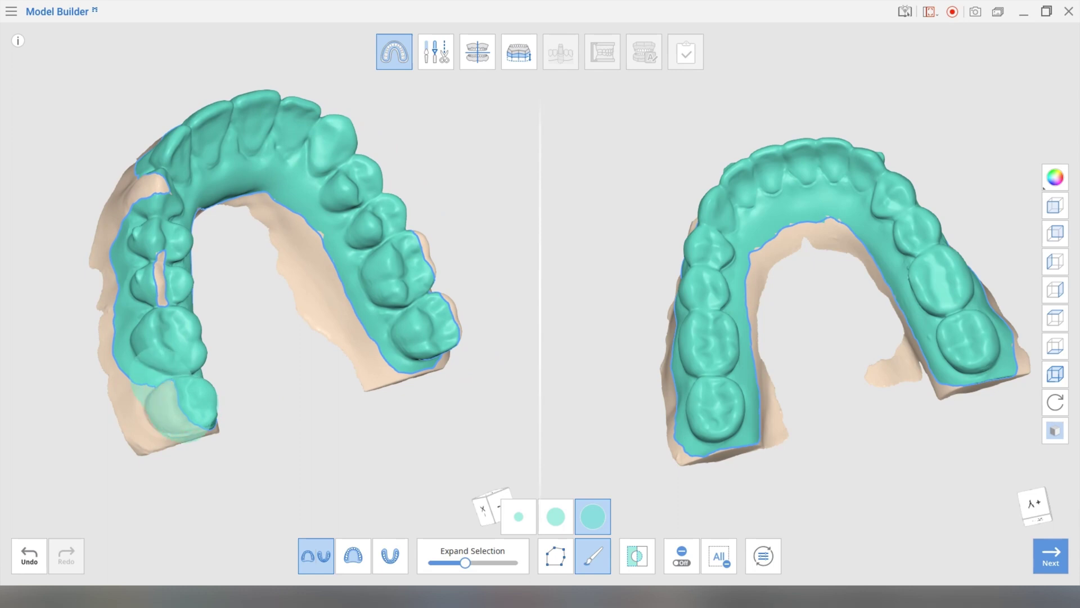
left_click_drag(176, 394, 175, 318)
right_click_drag(175, 318, 197, 369)
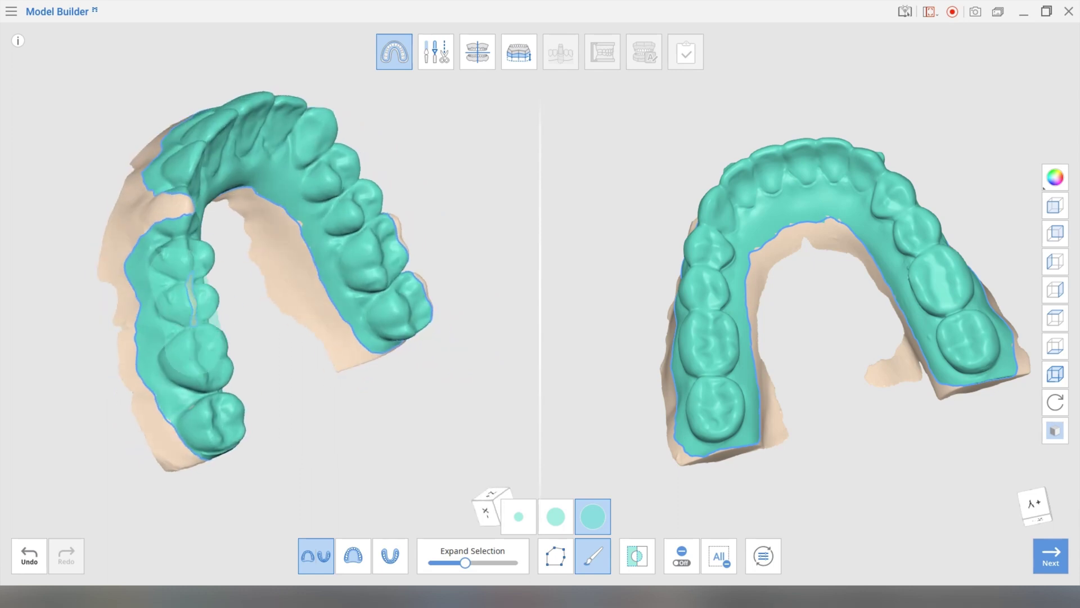
left_click_drag(180, 281, 197, 298)
- Fill the gap over the maxilla's right canine and its outer gum in the base area
mouse_move(223, 315)
right_mouse_down()
mouse_move(155, 284)
mouse_move(172, 269)
mouse_move(241, 281)
right_mouse_up()
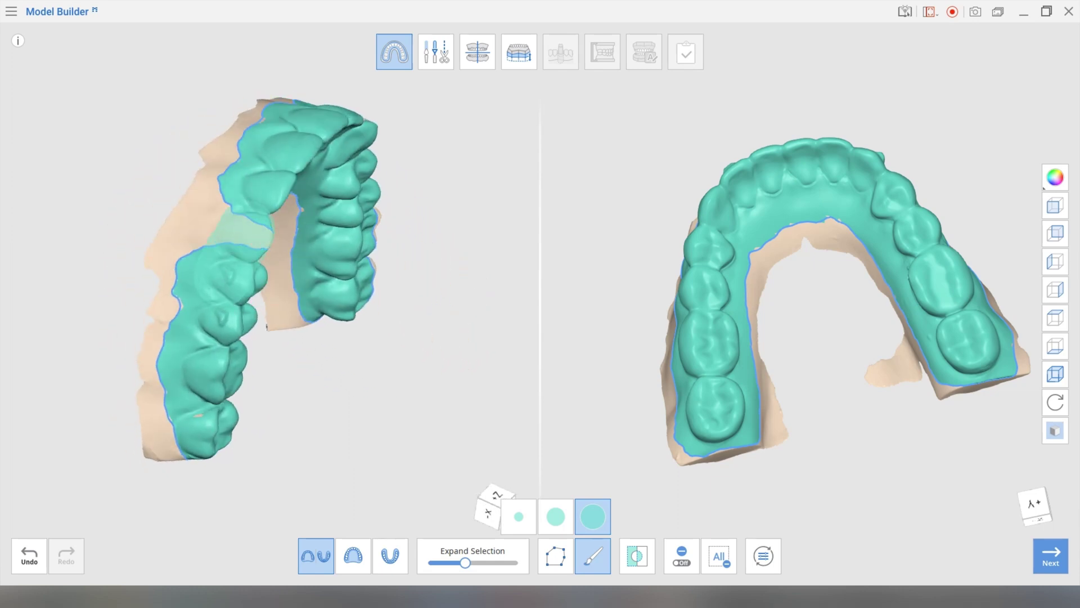
left_click_drag(248, 230, 255, 216)
mouse_move(218, 242)
right_mouse_down()
mouse_move(160, 270)
mouse_move(176, 281)
right_mouse_up()
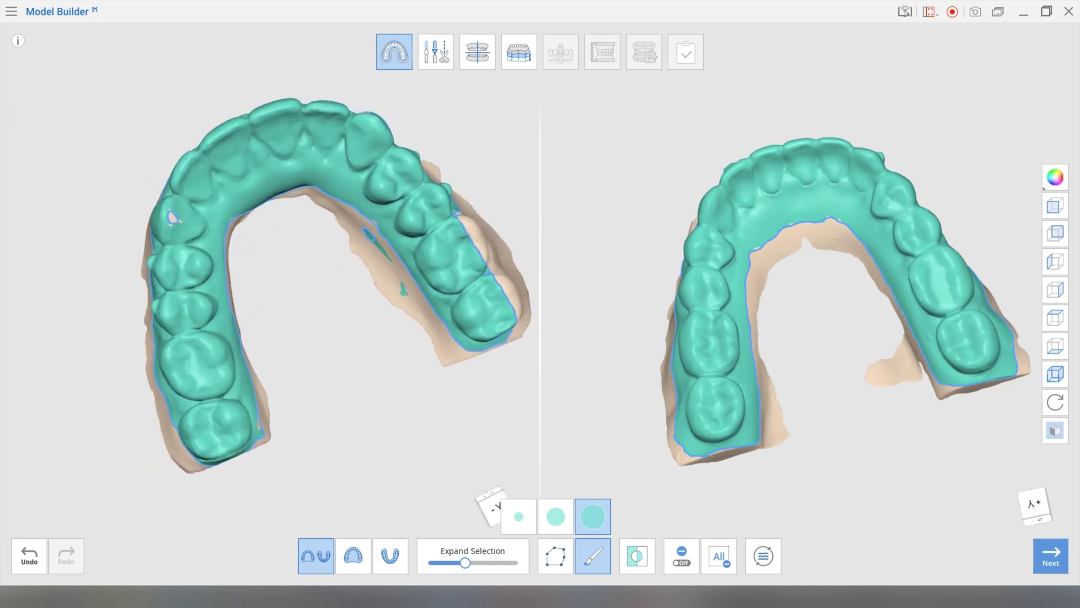
right_click_drag(157, 235, 167, 236)
left_click(186, 228)
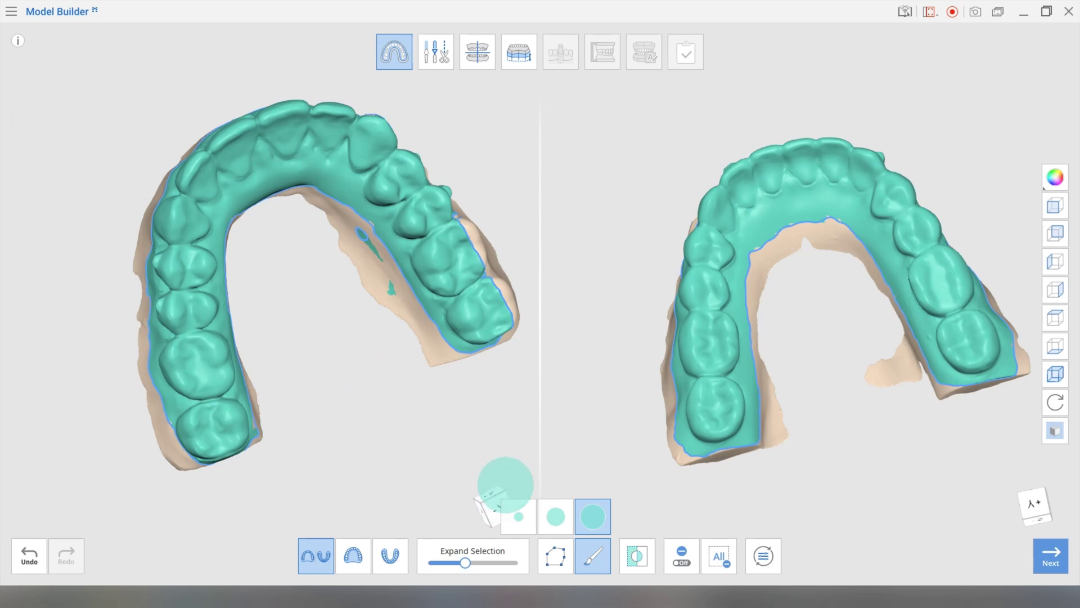
- Turn deselection on and remove the stray patches from the inner and outer gum on the maxilla's left side
right_click_drag(505, 485, 481, 508)
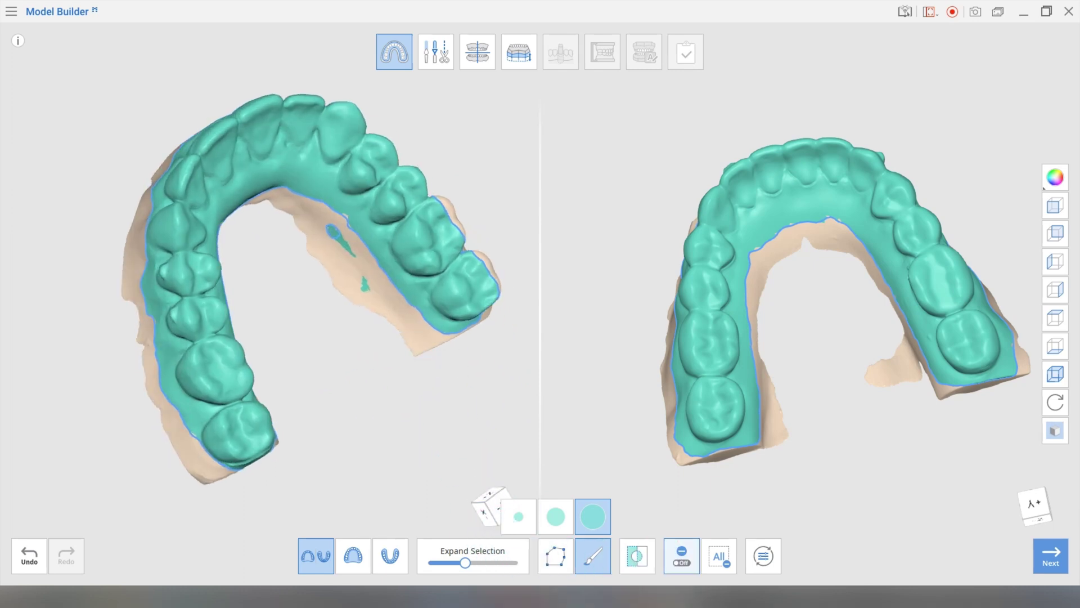
left_click(681, 556)
left_click_drag(327, 246, 319, 244)
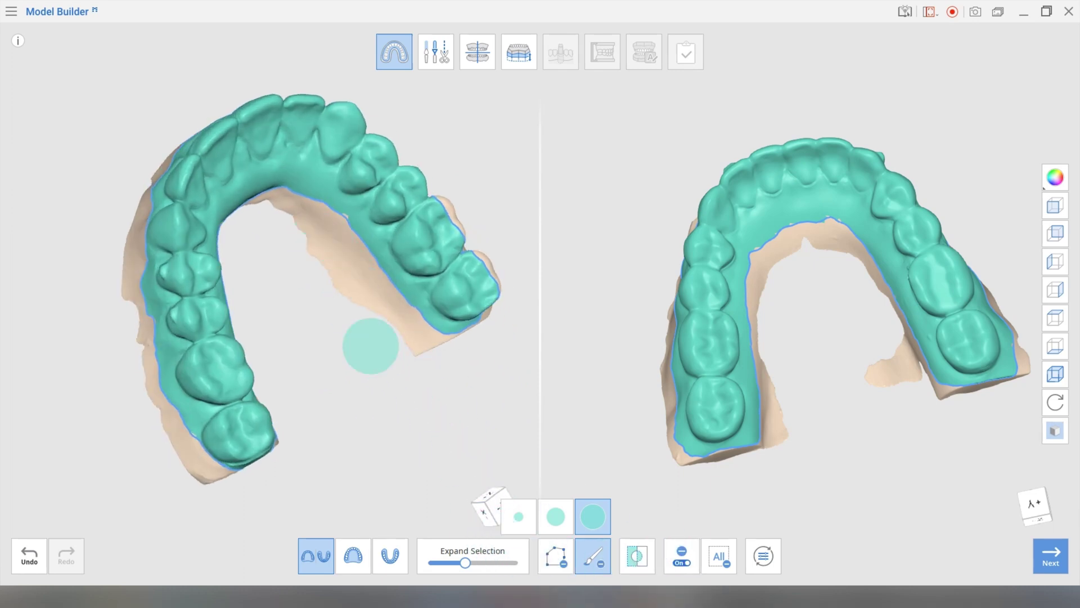
right_click_drag(376, 340, 248, 335)
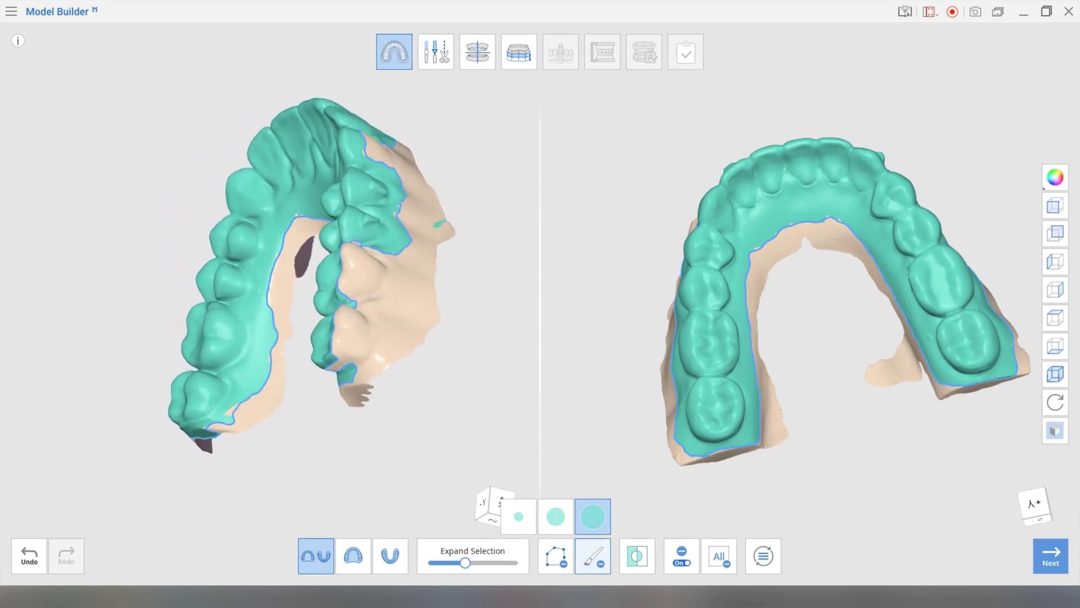
left_click_drag(431, 200, 445, 236)
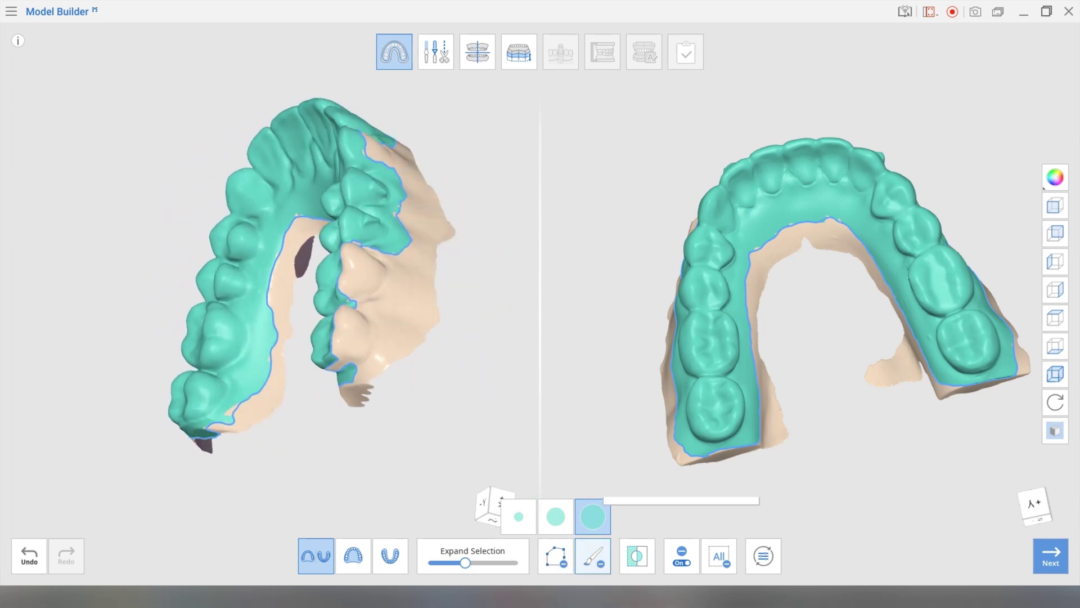
- Turn deselection off and paint the outer surfaces and adjoining gum of the maxilla's left molars into the base area
left_click(681, 555)
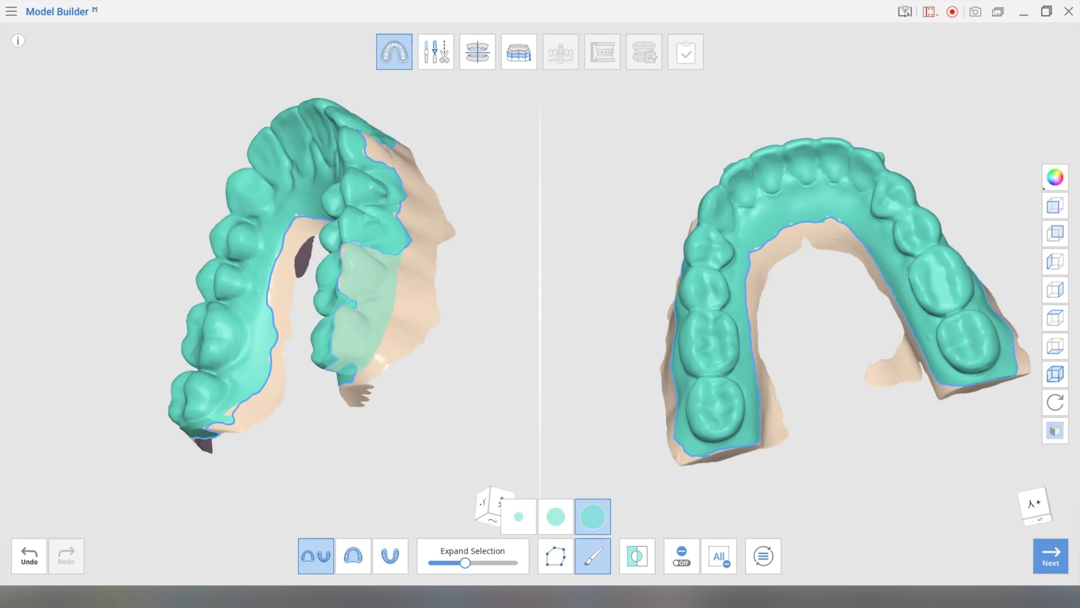
left_click_drag(356, 336, 353, 341)
right_click_drag(348, 343, 423, 323)
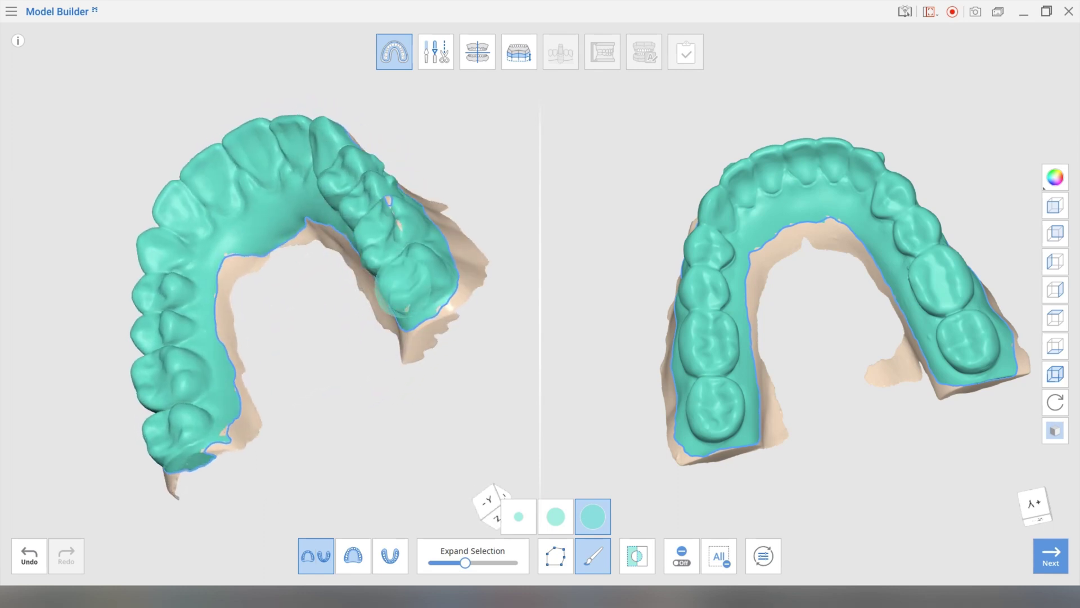
mouse_move(403, 290)
left_mouse_down()
mouse_move(401, 226)
mouse_move(392, 260)
left_mouse_up()
right_click_drag(448, 349, 360, 350)
left_click_drag(325, 197, 332, 229)
- Turn deselection on and remove the stray patch from the inner gum beside the maxilla's left molars
mouse_move(359, 318)
right_mouse_down()
mouse_move(436, 309)
mouse_move(457, 332)
right_mouse_up()
right_click_drag(417, 446, 638, 556)
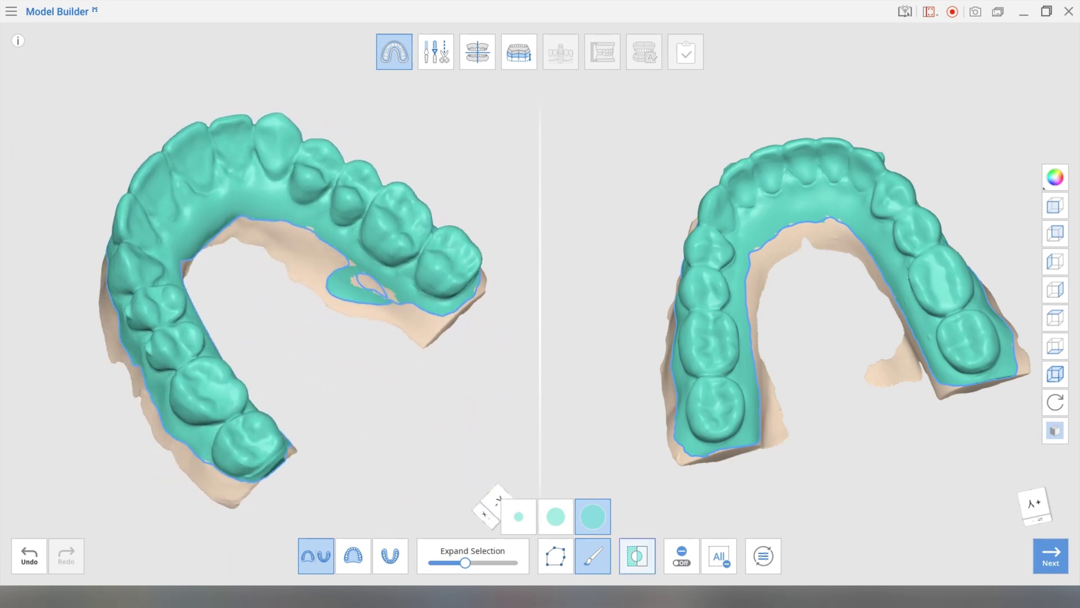
left_click(681, 556)
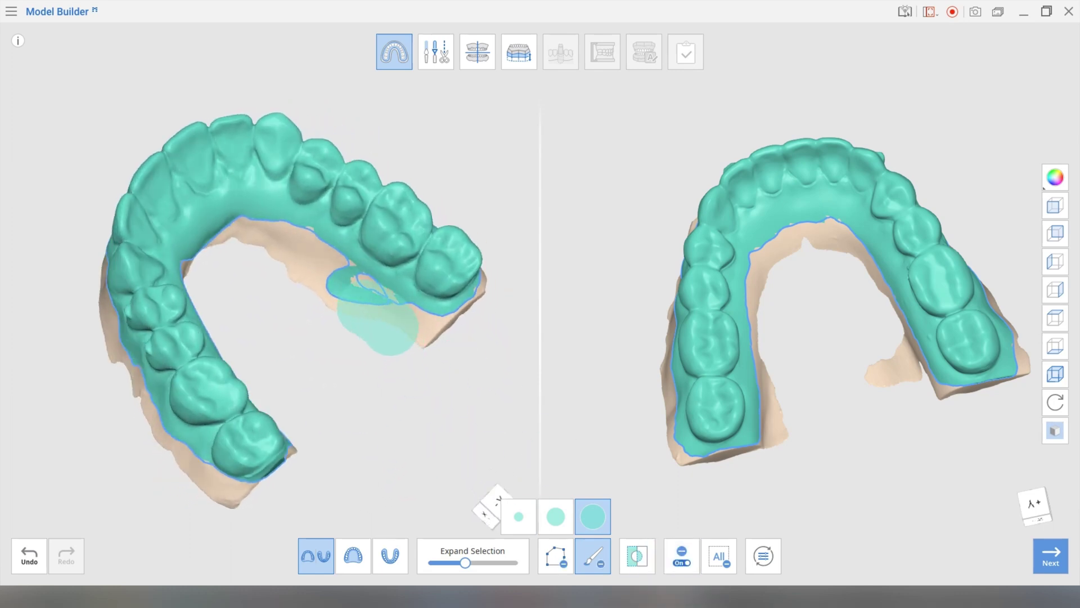
right_click_drag(343, 316, 226, 447)
- Turn deselection off and fill the gaps between the left molars and around the left canine on the maxilla's outer side
mouse_move(410, 395)
right_mouse_down()
mouse_move(345, 433)
mouse_move(272, 323)
right_mouse_up()
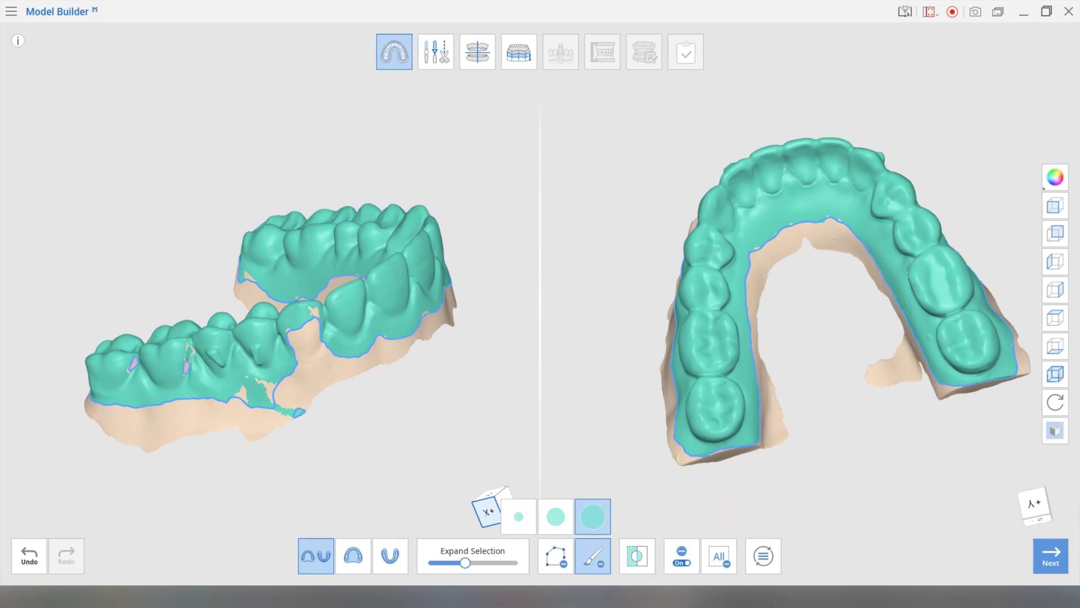
left_click(682, 556)
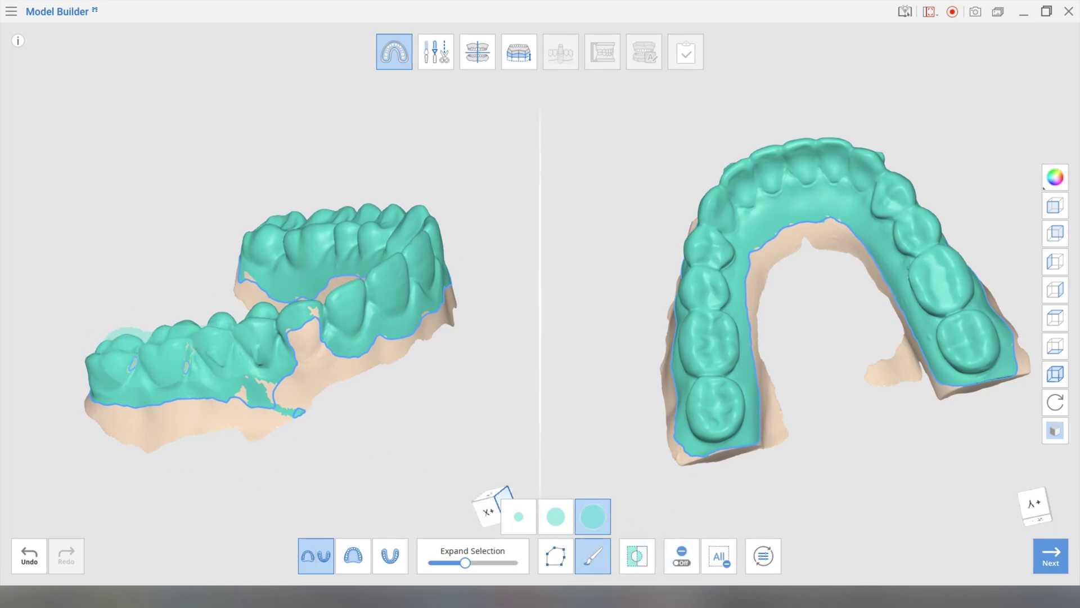
right_click_drag(301, 332, 239, 347)
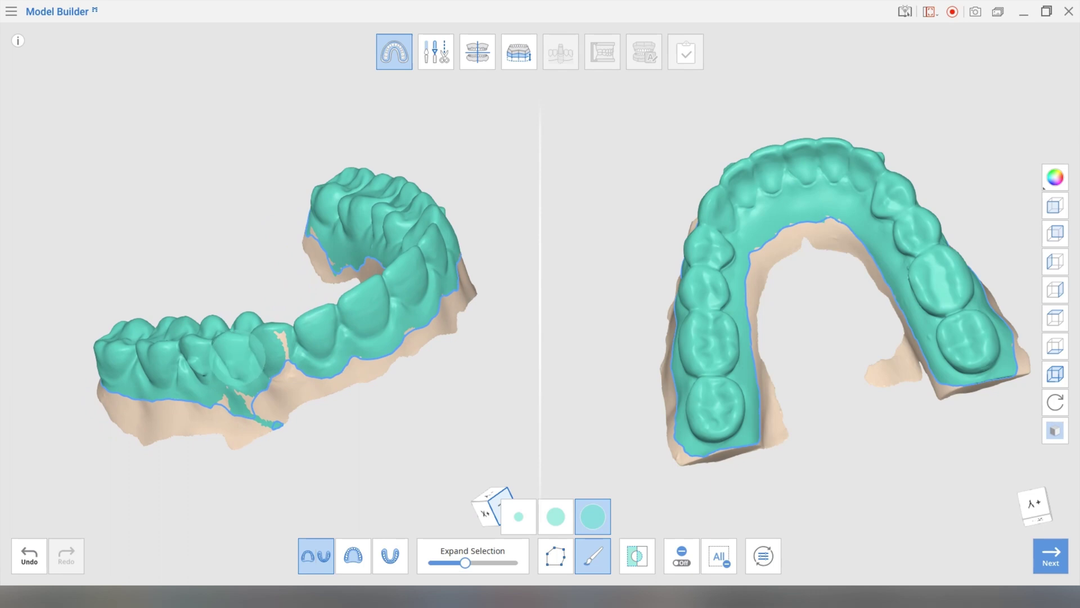
left_click_drag(273, 350, 275, 350)
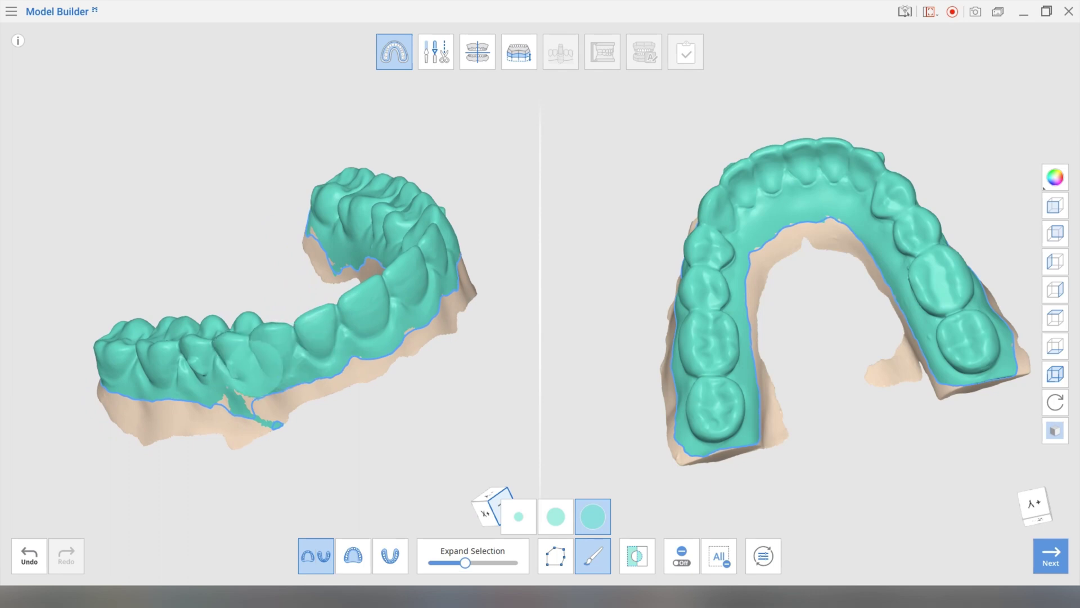
- Turn deselection on and remove the stray patches from the outer gum below the maxilla's left premolars
right_click_drag(215, 463, 263, 472)
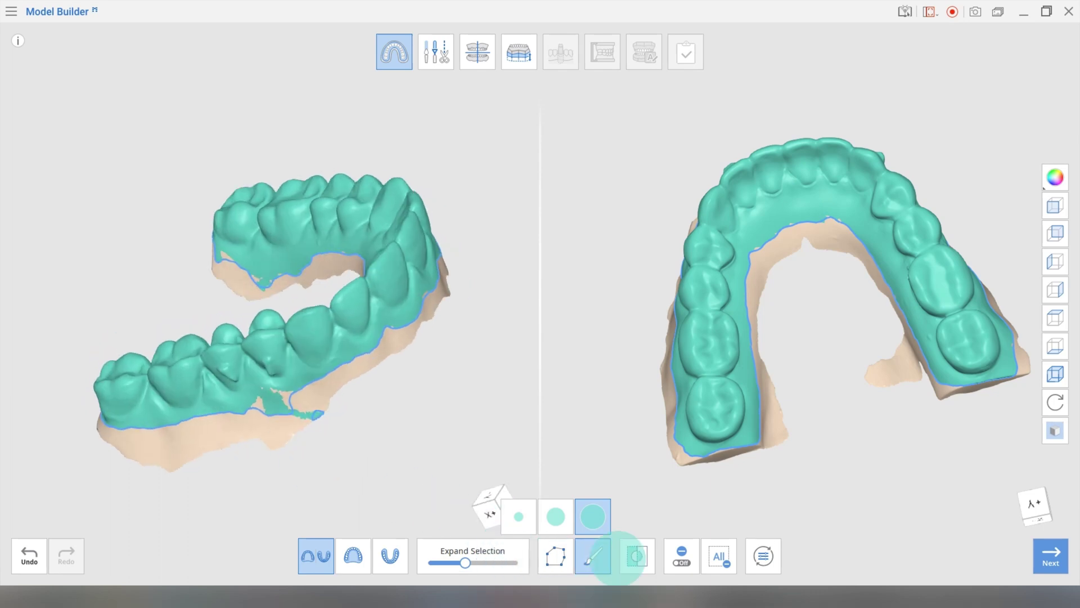
left_click(681, 555)
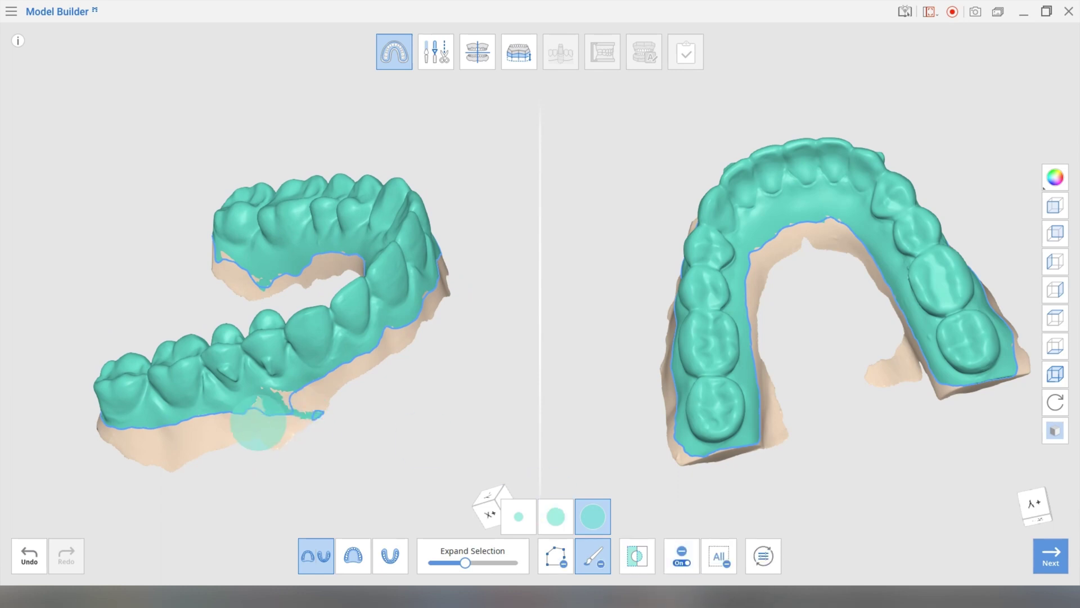
left_click_drag(282, 419, 309, 416)
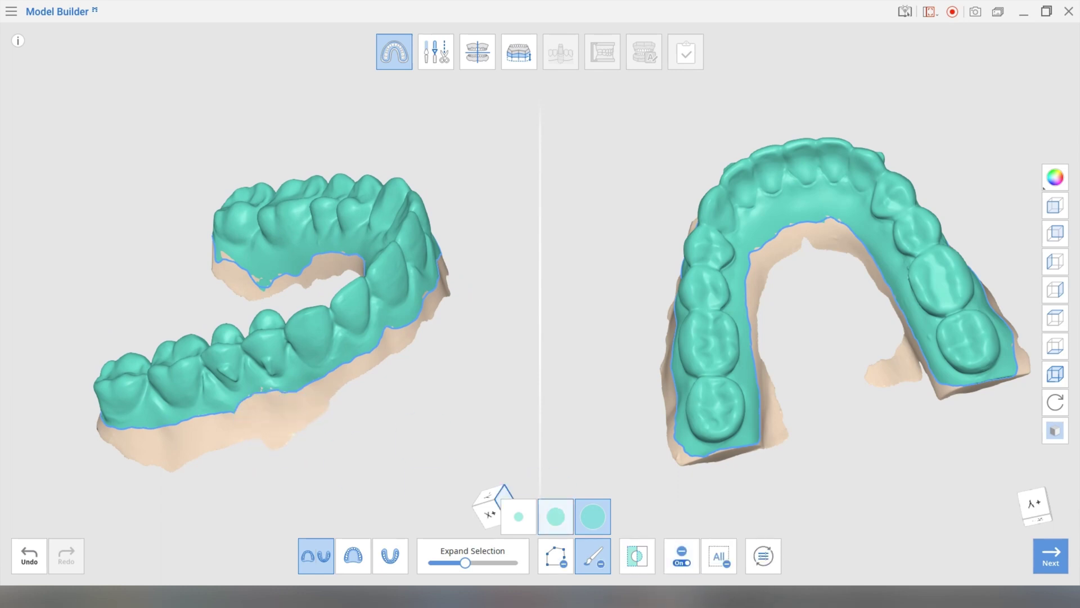
- Turn deselection off and paint the gaps along the maxilla's outer gum below the canine and premolars into the base area
left_click(681, 556)
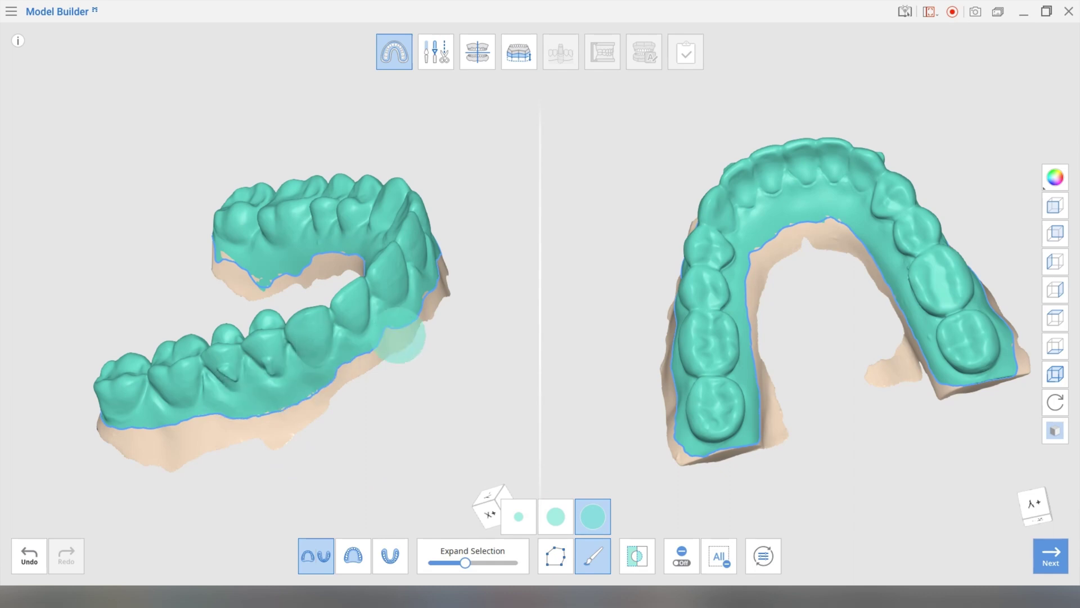
right_click_drag(398, 337, 265, 362)
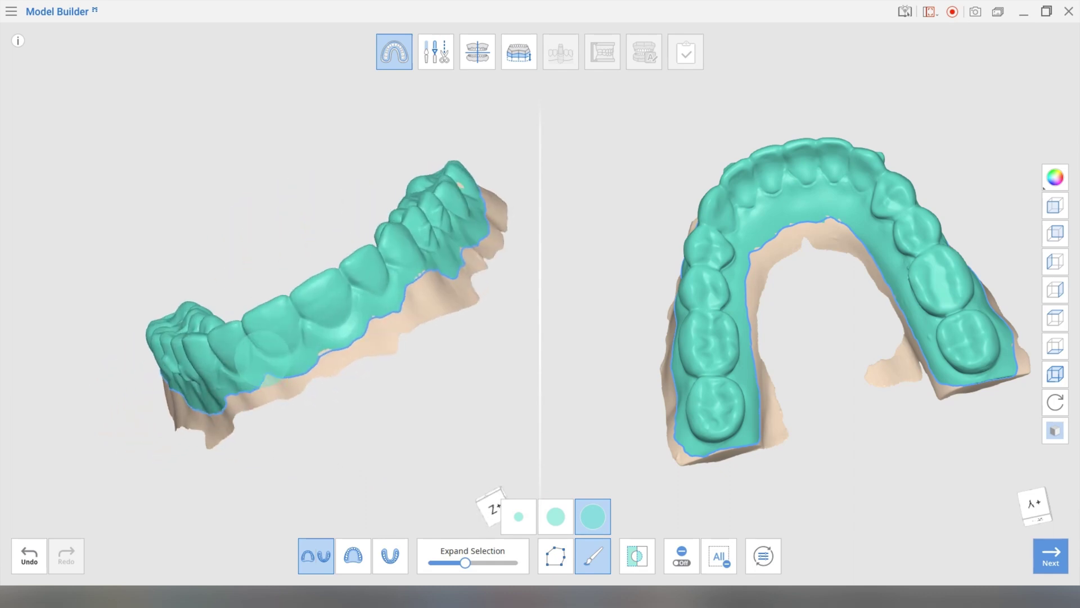
right_click_drag(377, 309, 313, 333)
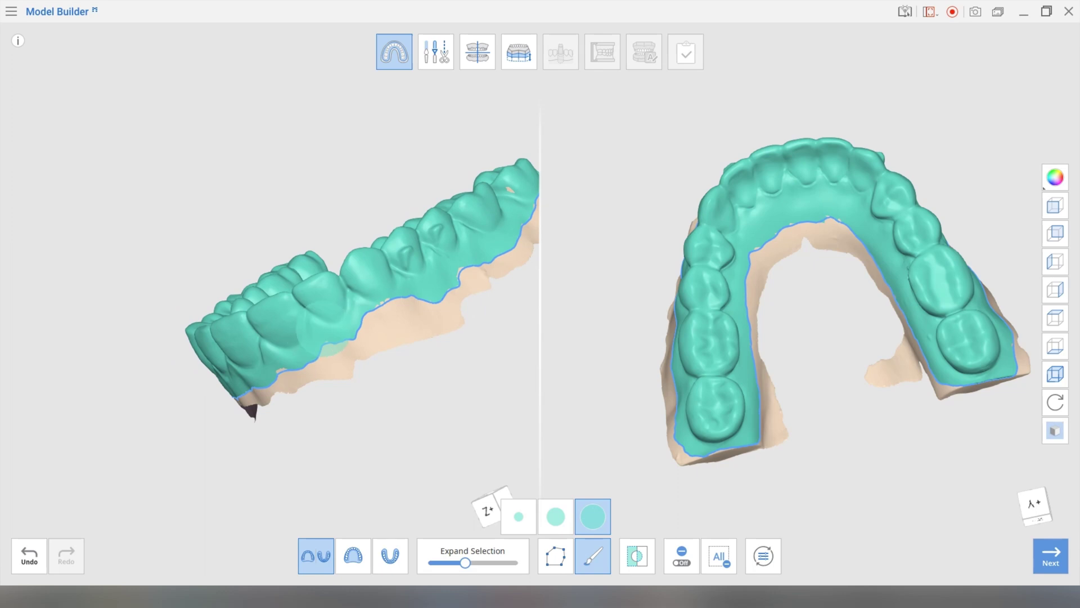
left_click_drag(387, 300, 402, 286)
right_click_drag(402, 283, 519, 205)
middle_click_drag(520, 205, 438, 293)
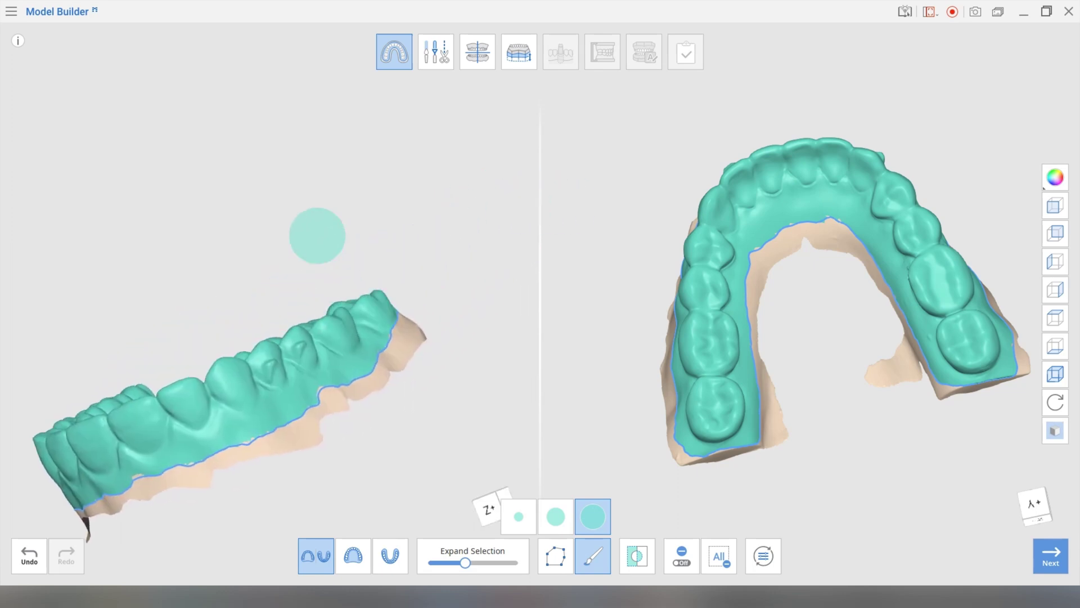
- Turn deselection on and remove the stray patches from the inner gum beside the maxilla's rear molars
right_click_drag(317, 235, 399, 292)
right_click_drag(316, 379, 290, 336)
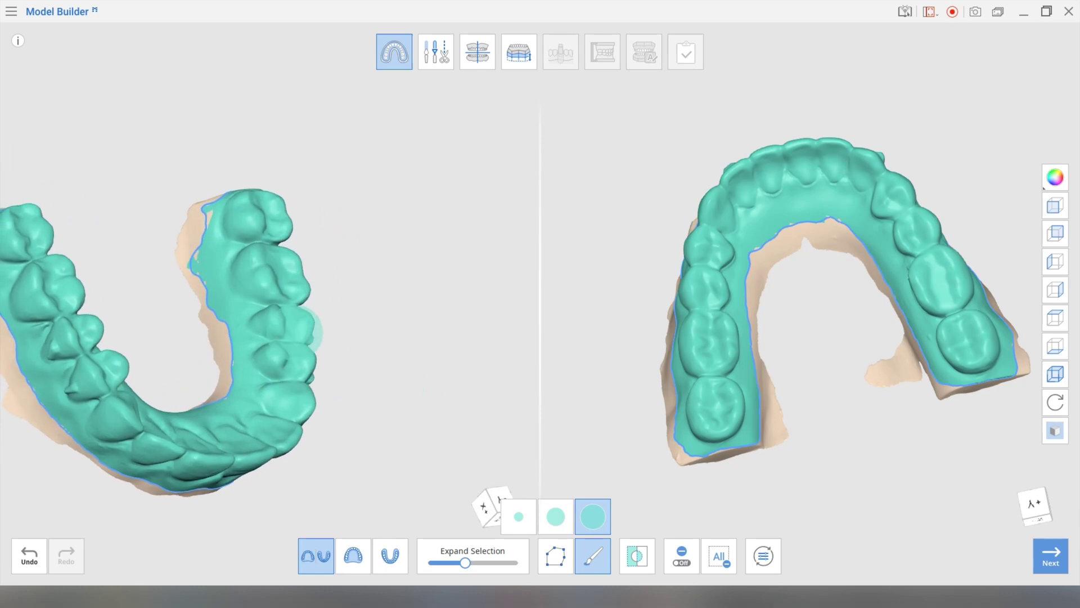
right_click_drag(250, 244, 278, 277)
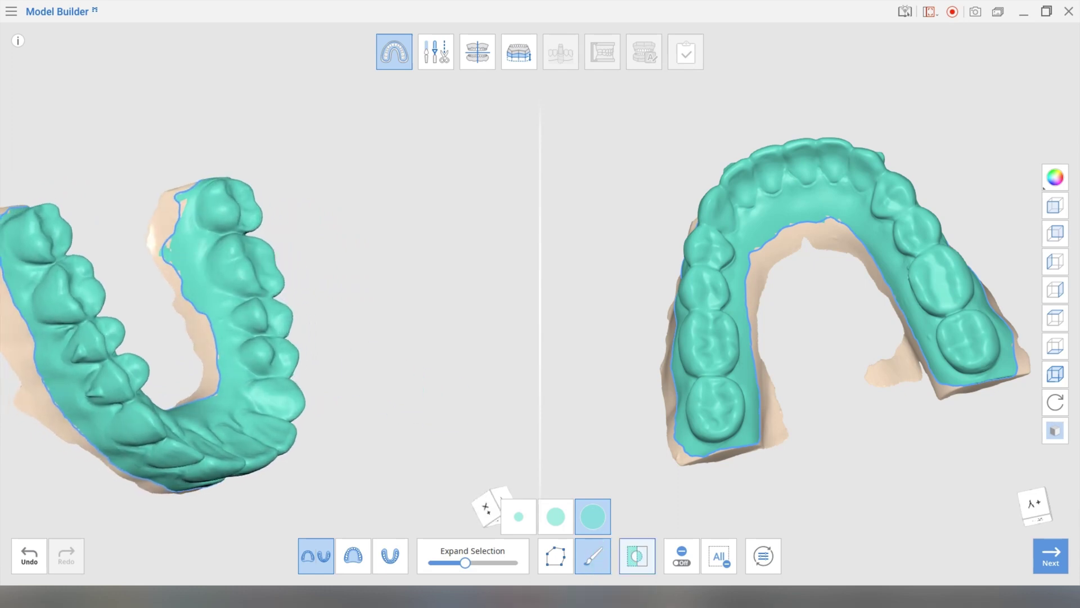
left_click(682, 556)
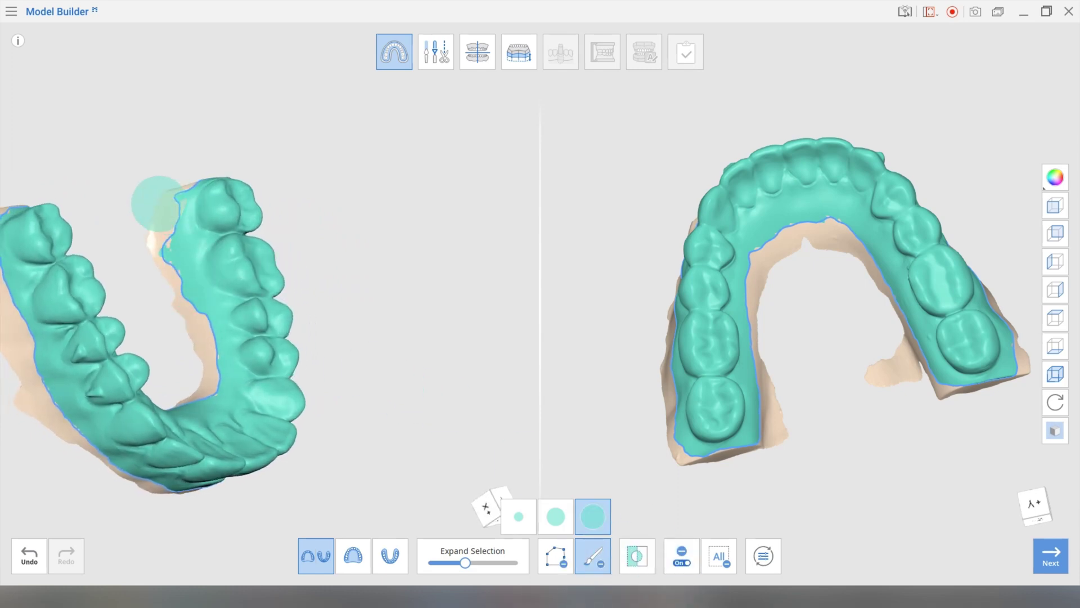
left_click(159, 247)
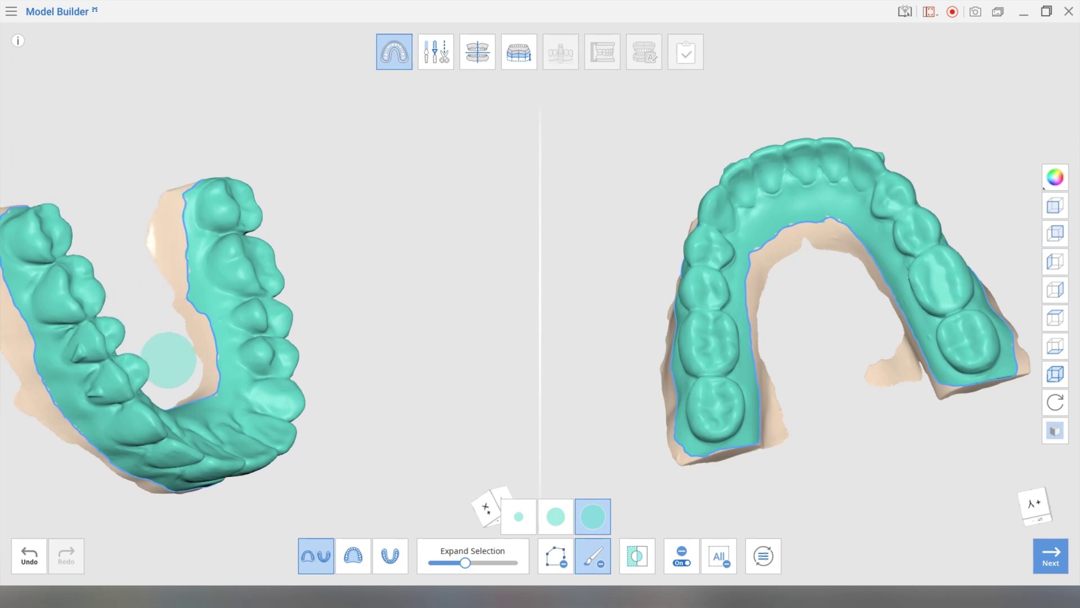
- Turn deselection off and apply the designated base areas to move on to the data editing stage
left_click(682, 556)
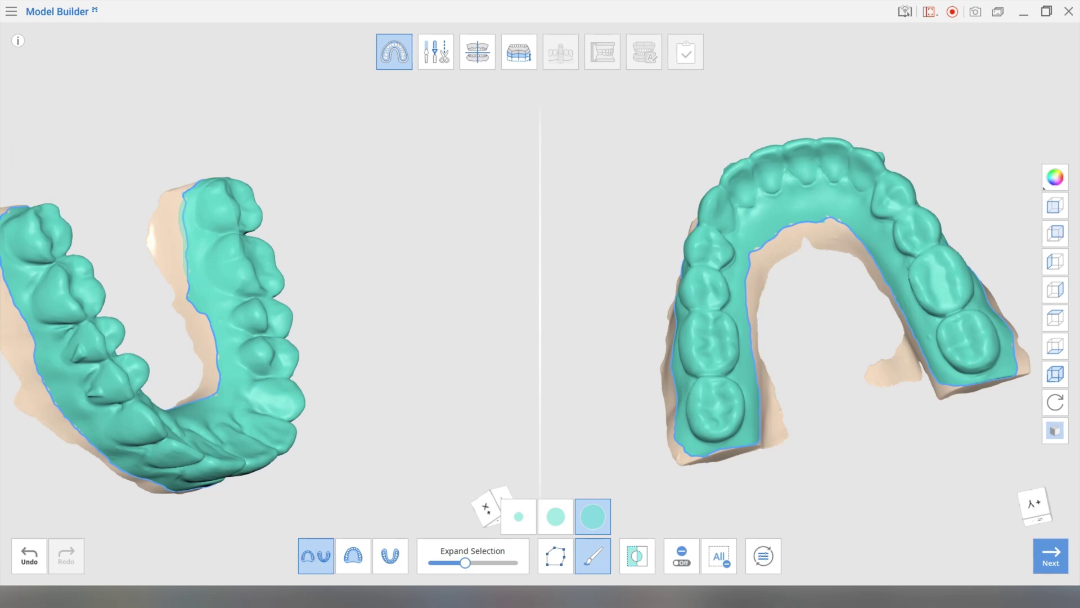
right_click_drag(207, 241, 67, 405)
middle_click_drag(34, 445, 126, 412)
right_click_drag(155, 421, 248, 143)
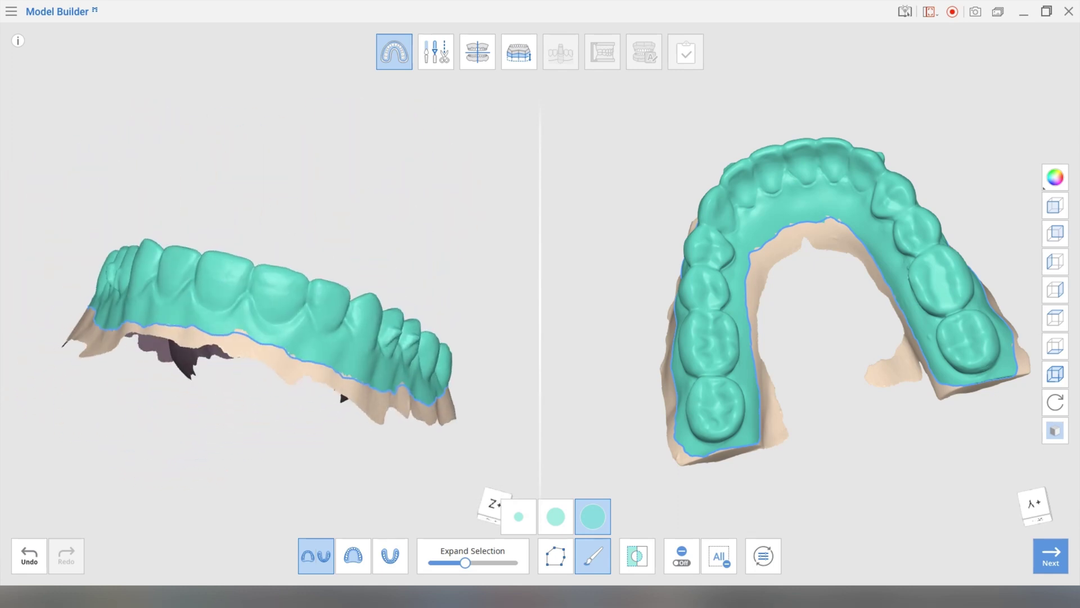
right_click_drag(247, 413, 292, 417)
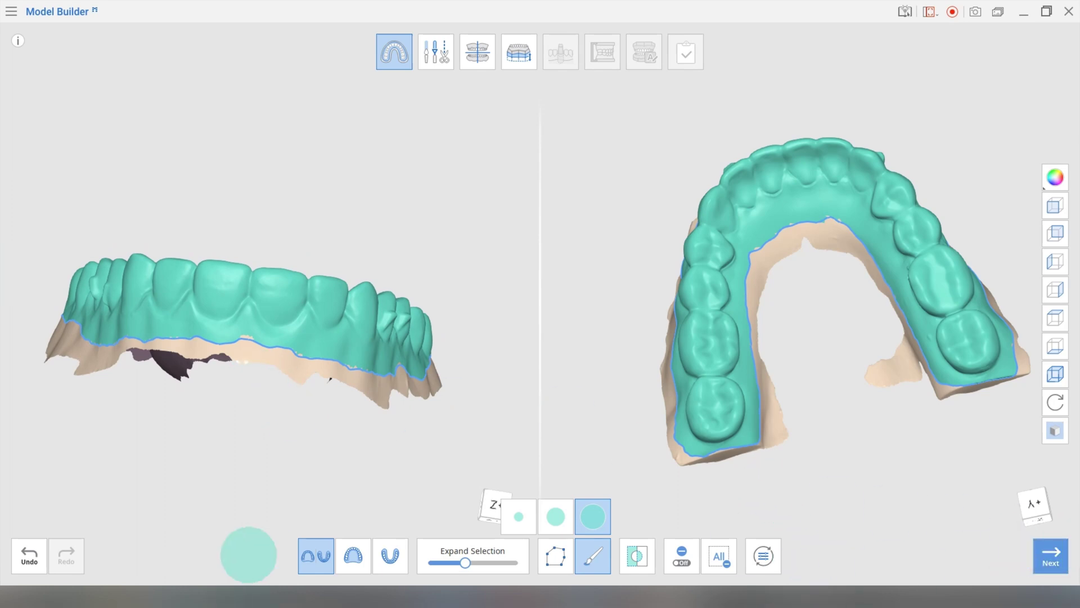
left_click(1051, 555)
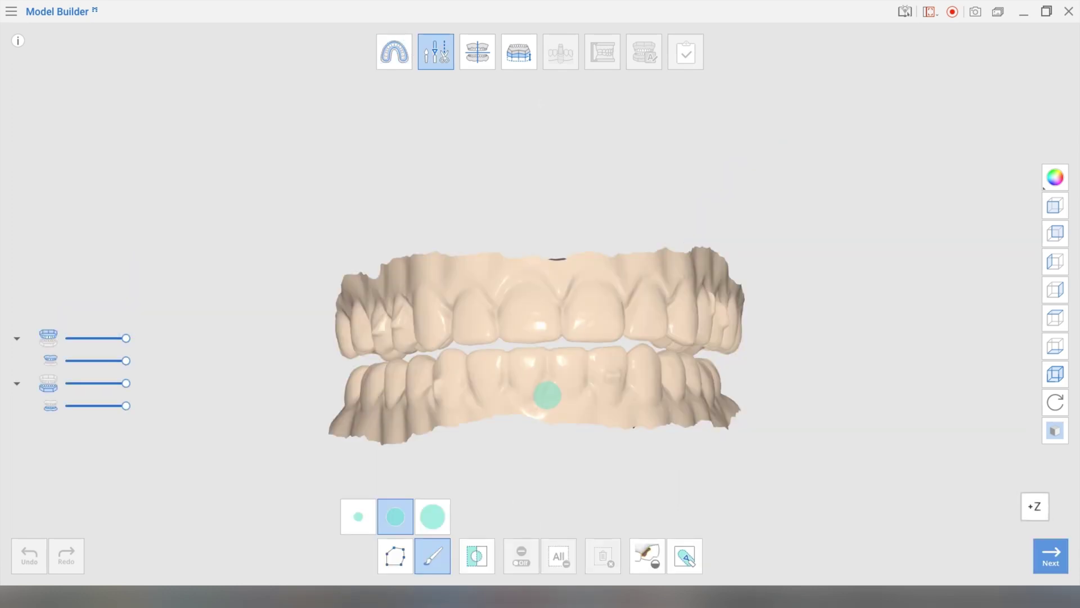
- Try out the Sculpting tool on the scanned arches
mouse_move(447, 246)
right_mouse_down()
mouse_move(467, 225)
mouse_move(554, 231)
mouse_move(571, 211)
mouse_move(431, 228)
mouse_move(335, 223)
mouse_move(388, 262)
mouse_move(433, 256)
right_mouse_up()
right_click_drag(563, 284, 554, 284)
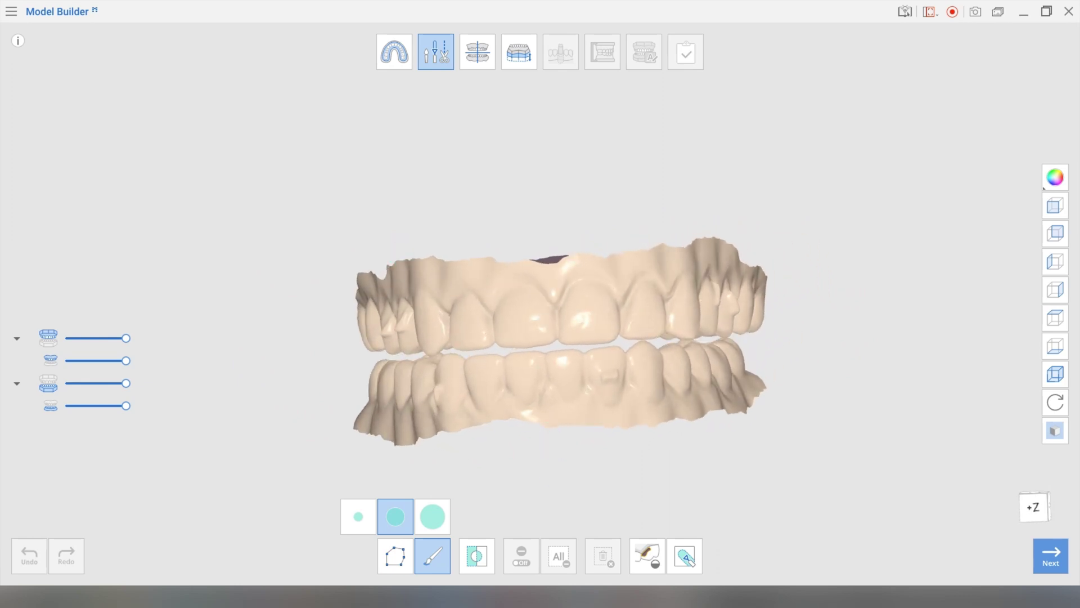
right_click_drag(360, 376, 446, 291)
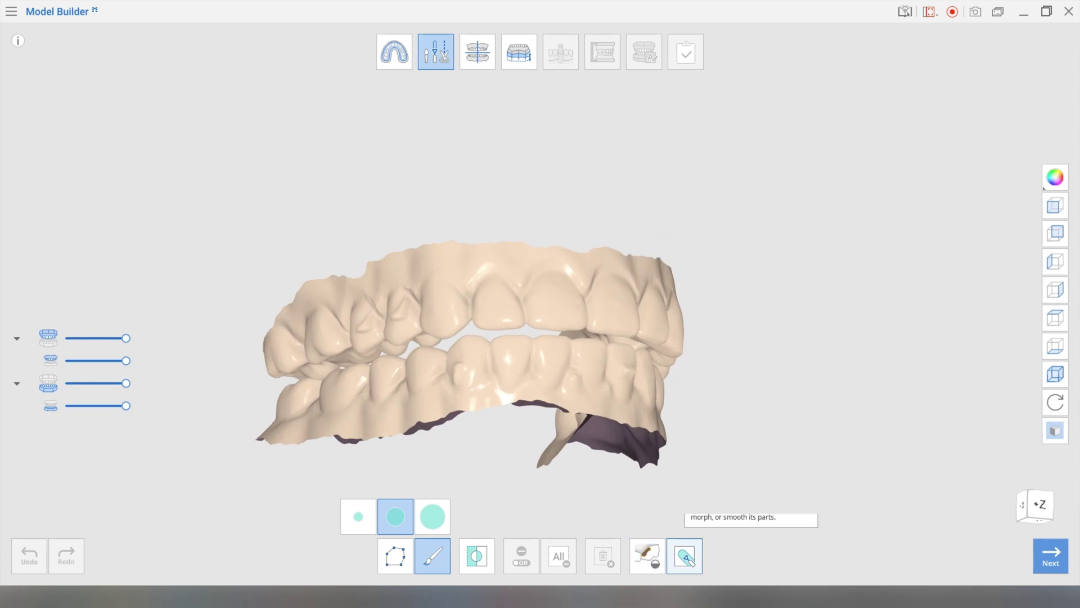
left_click(685, 556)
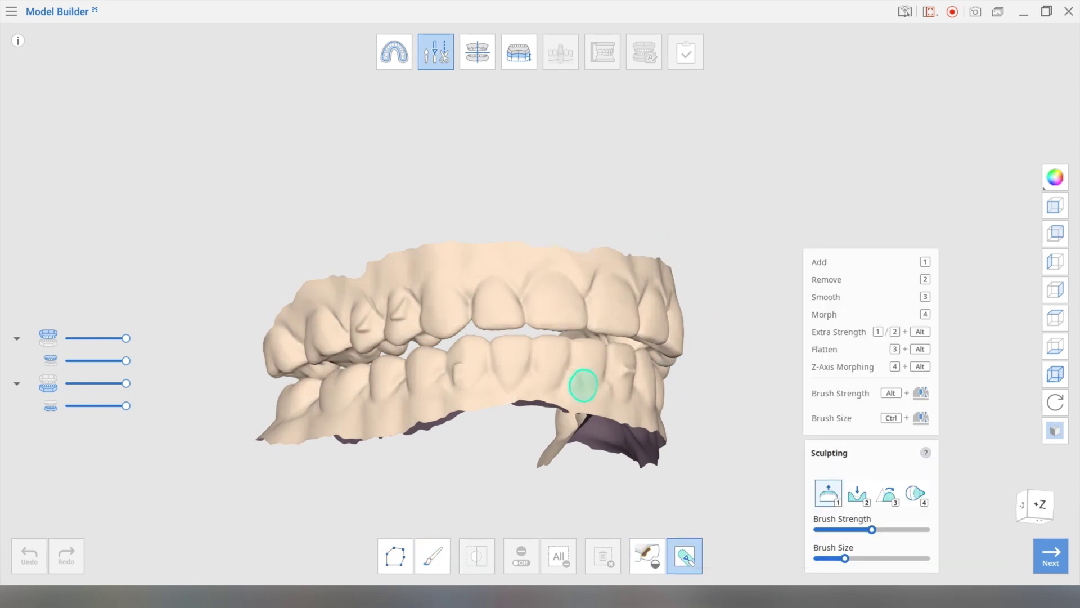
scroll(506, 319, "up", 5)
right_click_drag(506, 319, 572, 341)
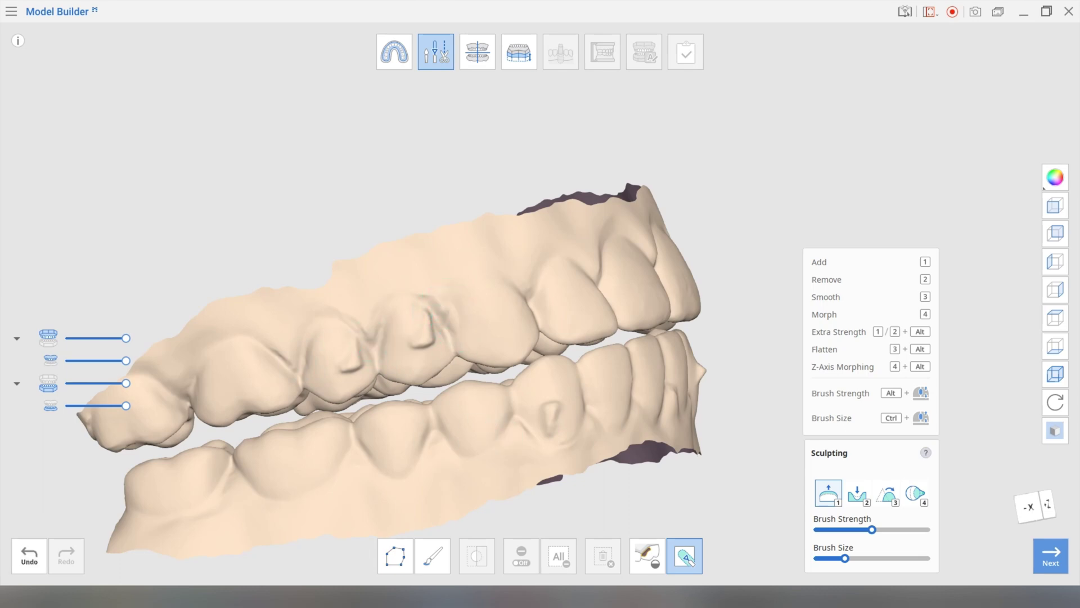
- Undo the last sculpting edit and close the Sculpting tool
left_click(30, 554)
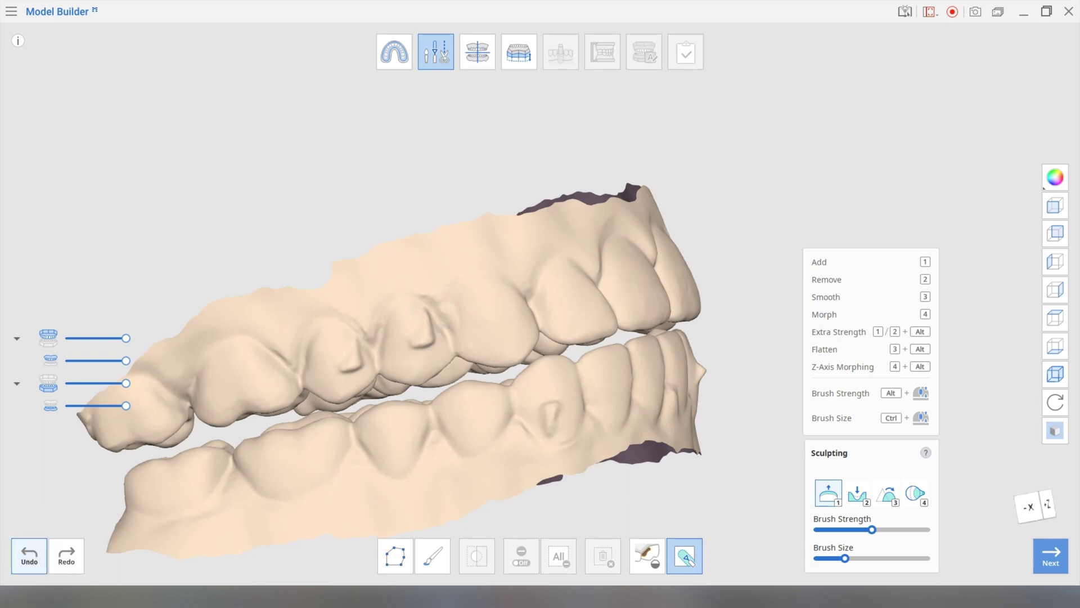
right_click_drag(551, 451, 358, 374)
right_click_drag(452, 265, 413, 267)
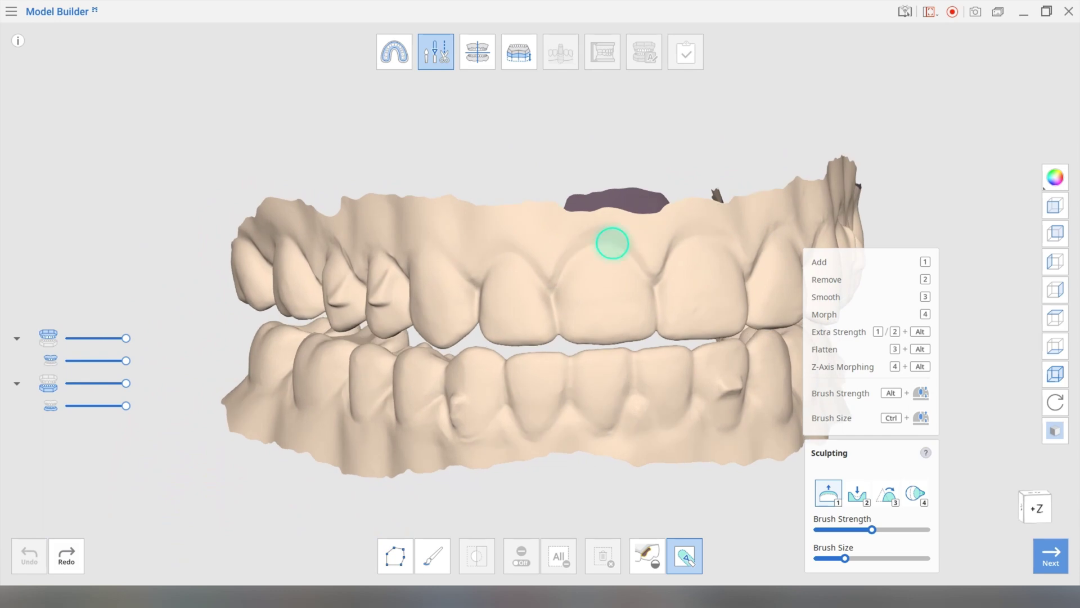
right_click_drag(613, 242, 543, 243)
middle_click_drag(596, 248, 452, 241)
mouse_move(506, 242)
right_mouse_down()
mouse_move(416, 243)
mouse_move(485, 243)
right_mouse_up()
left_click(684, 556)
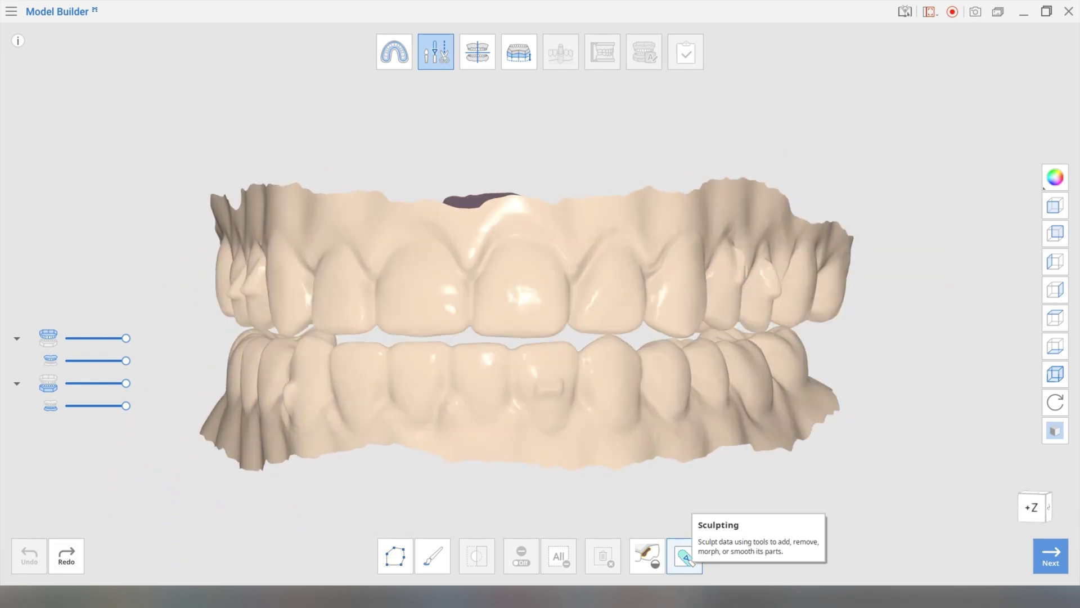
- Open Fill Holes, set the maximum hole perimeter to 52 mm, and close it without filling anything
scroll(599, 439, "down", 2)
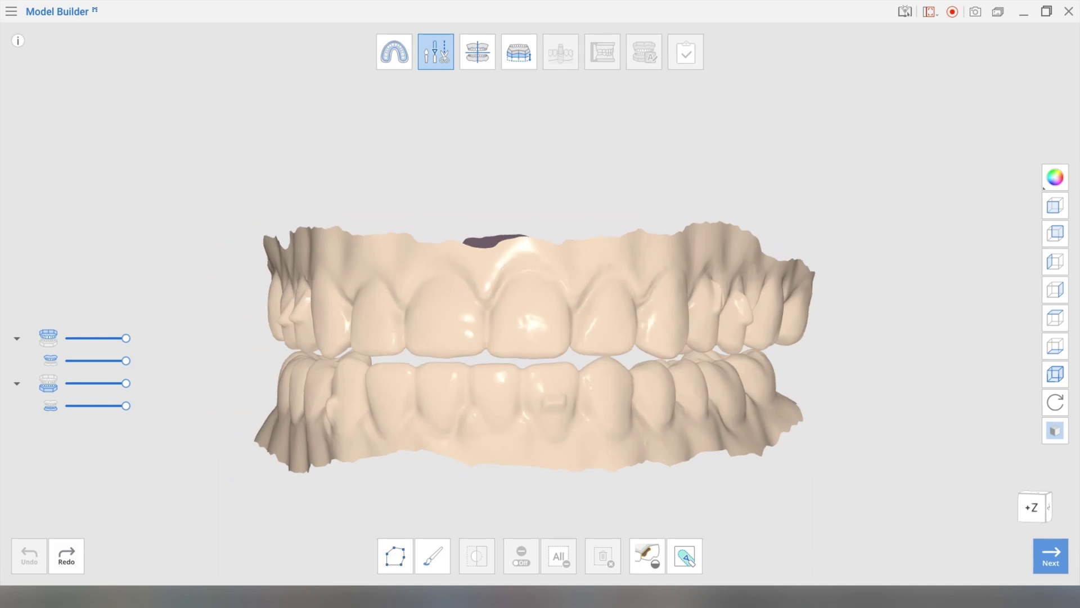
right_click_drag(585, 388, 605, 372)
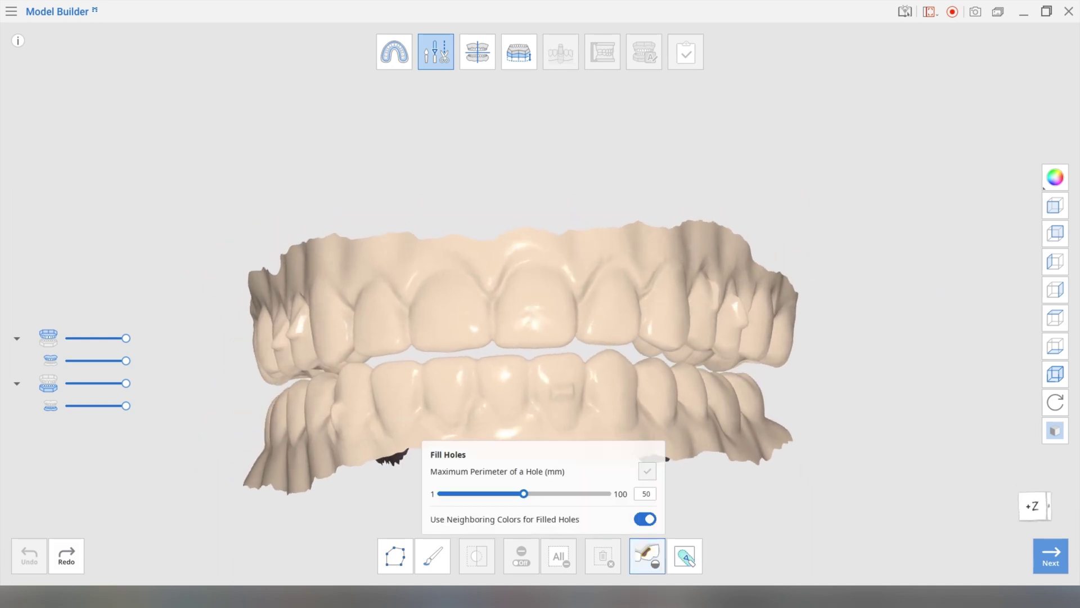
right_click_drag(697, 428, 742, 326)
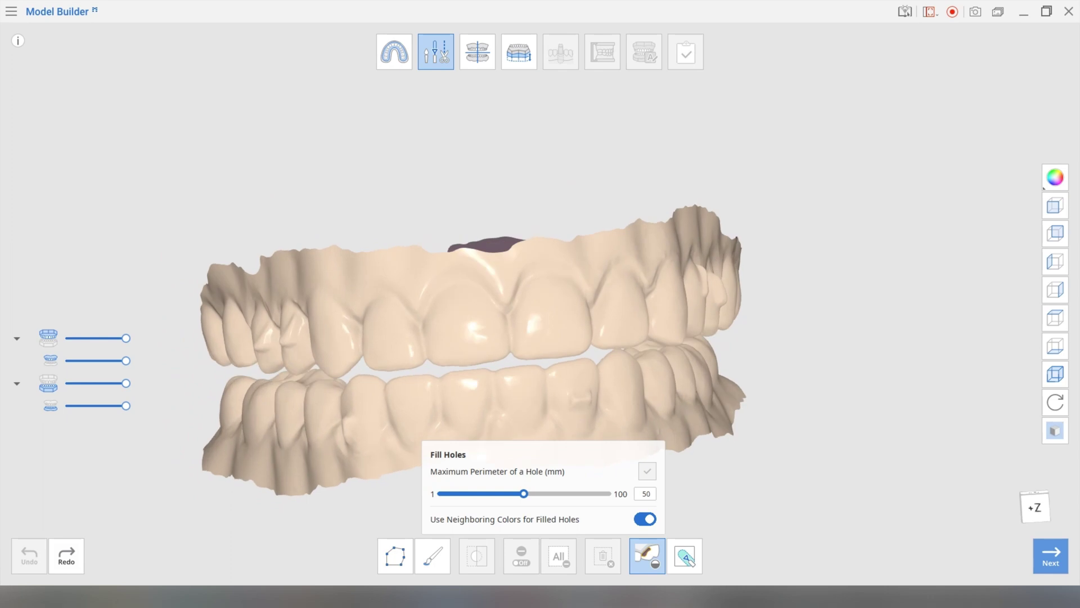
mouse_move(524, 494)
left_mouse_down()
mouse_move(561, 493)
mouse_move(526, 494)
left_mouse_up()
right_click_drag(630, 393, 607, 360)
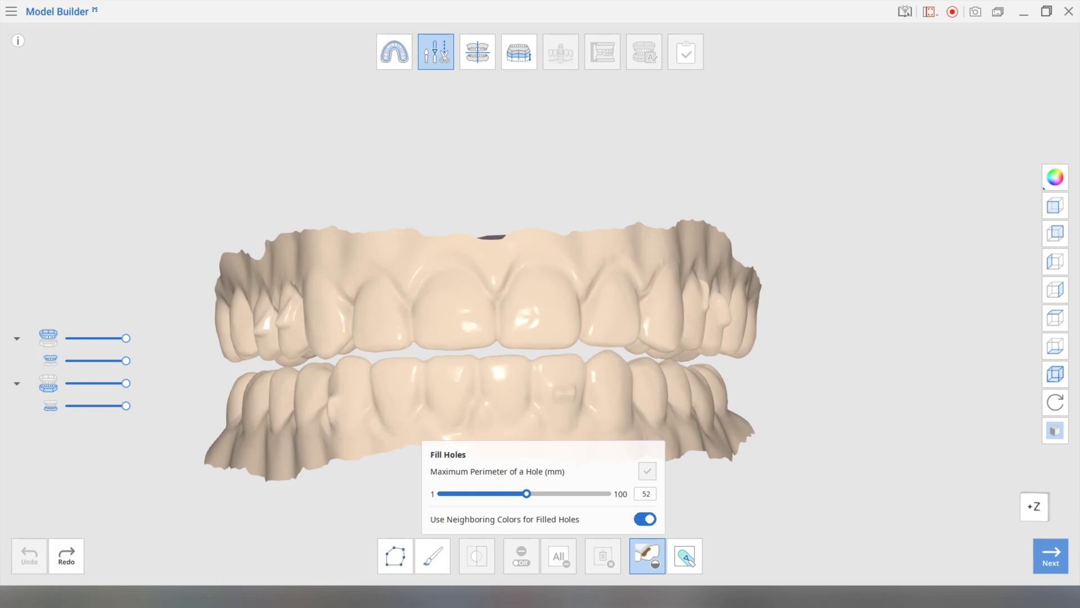
left_click(647, 556)
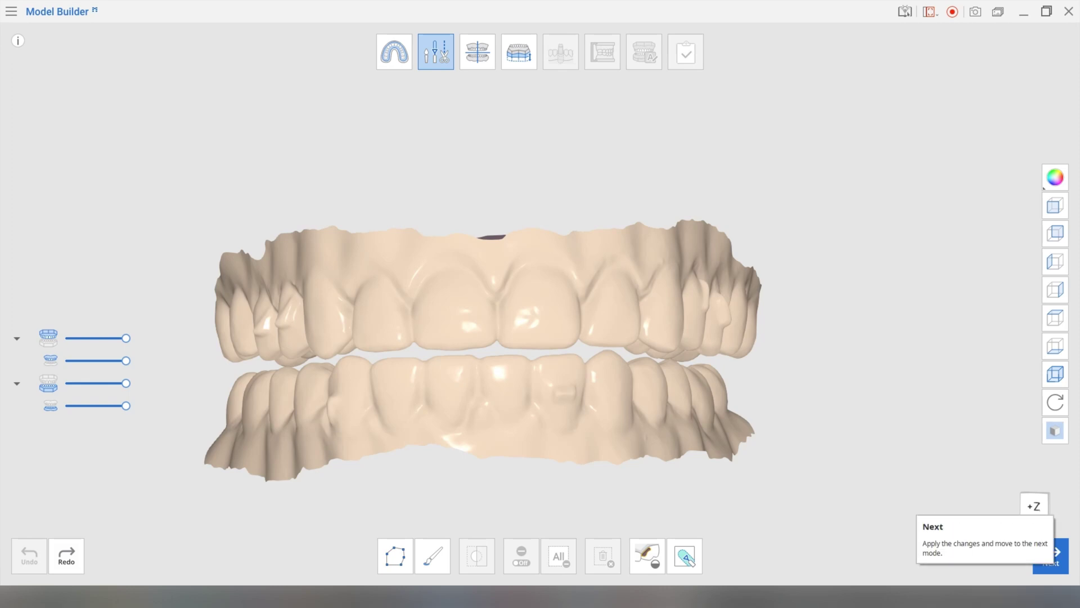
- Move on to the alignment stage and align the maxilla by marking both first molars' inner cusps and the central incisors' midpoint
left_click(1051, 554)
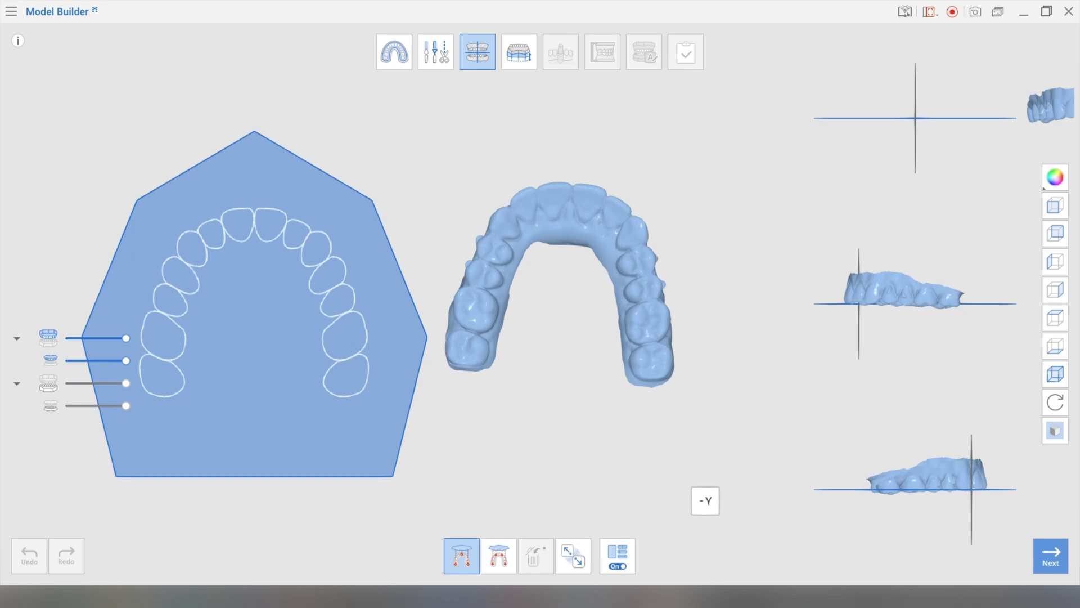
left_click(488, 305)
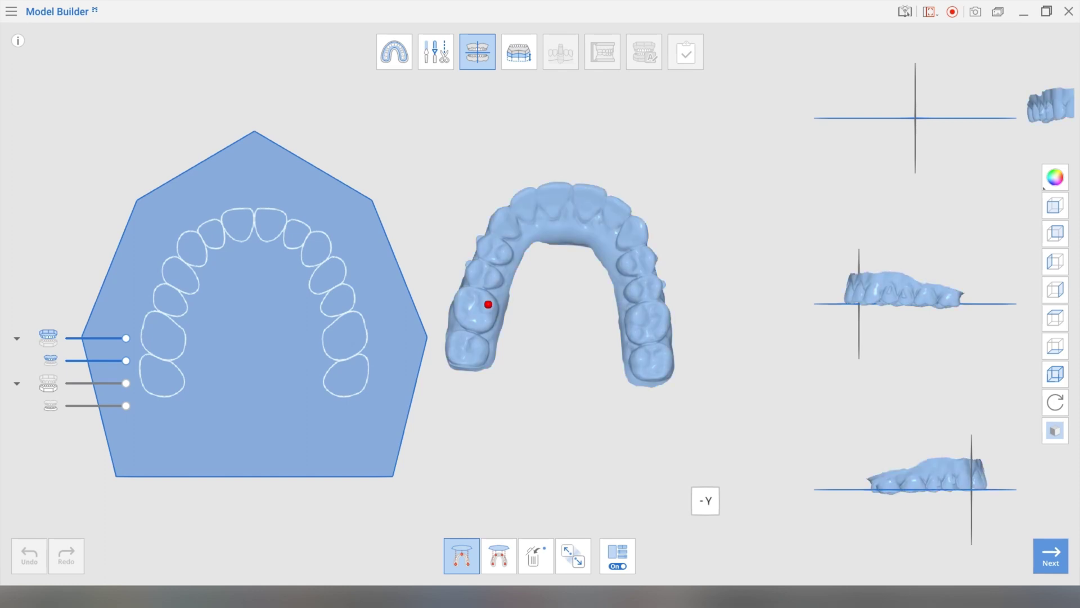
left_click(573, 186)
left_click(636, 315)
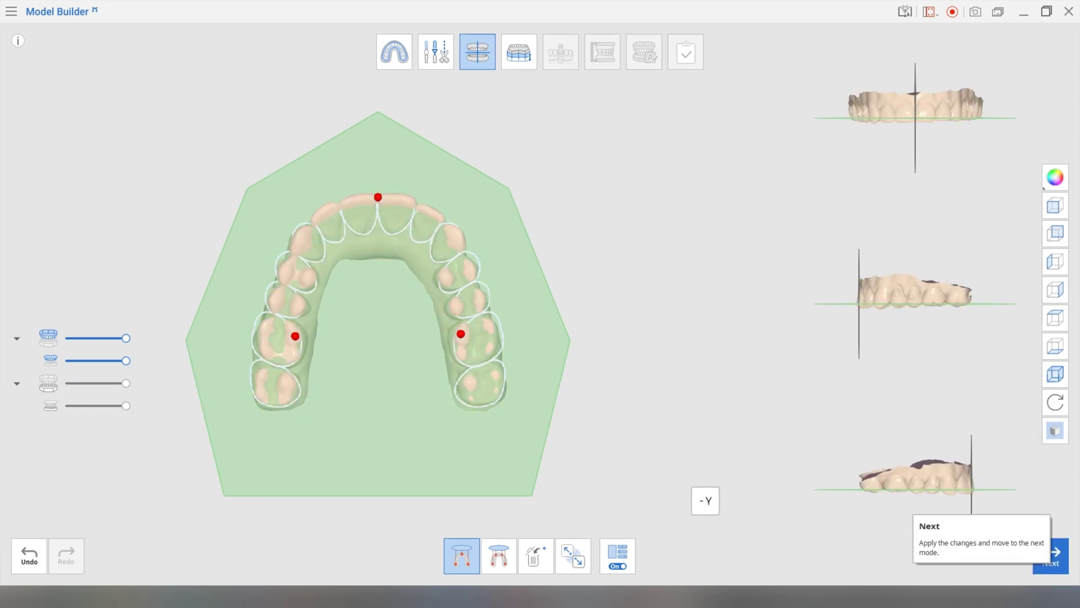
- Apply the alignment to enter the base creation stage and turn off Hollow Shape for the bases
left_click(1051, 556)
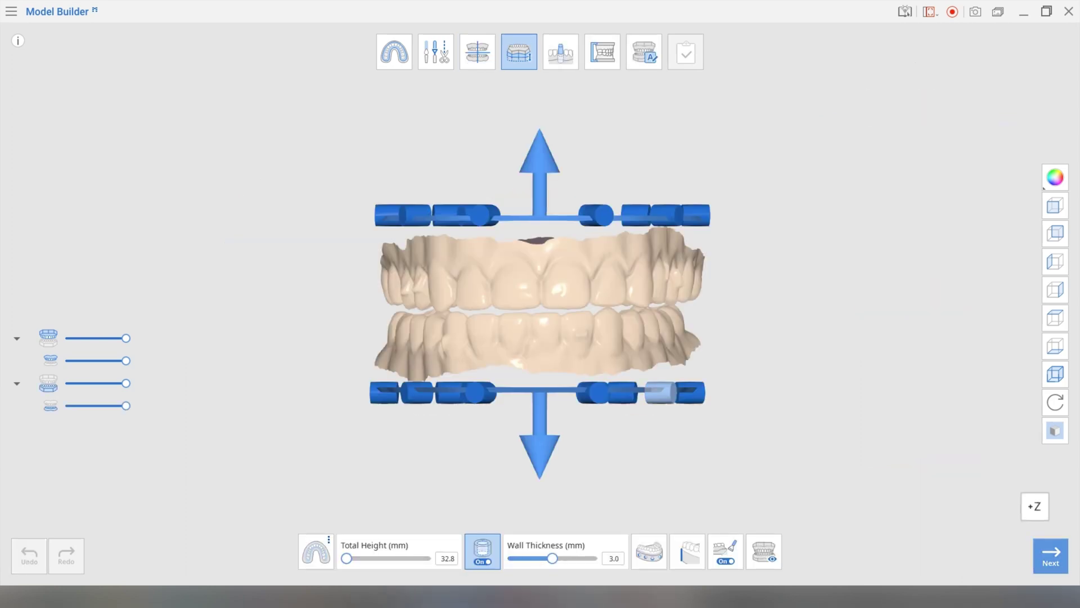
middle_click_drag(585, 338, 554, 339)
right_click_drag(553, 339, 531, 346)
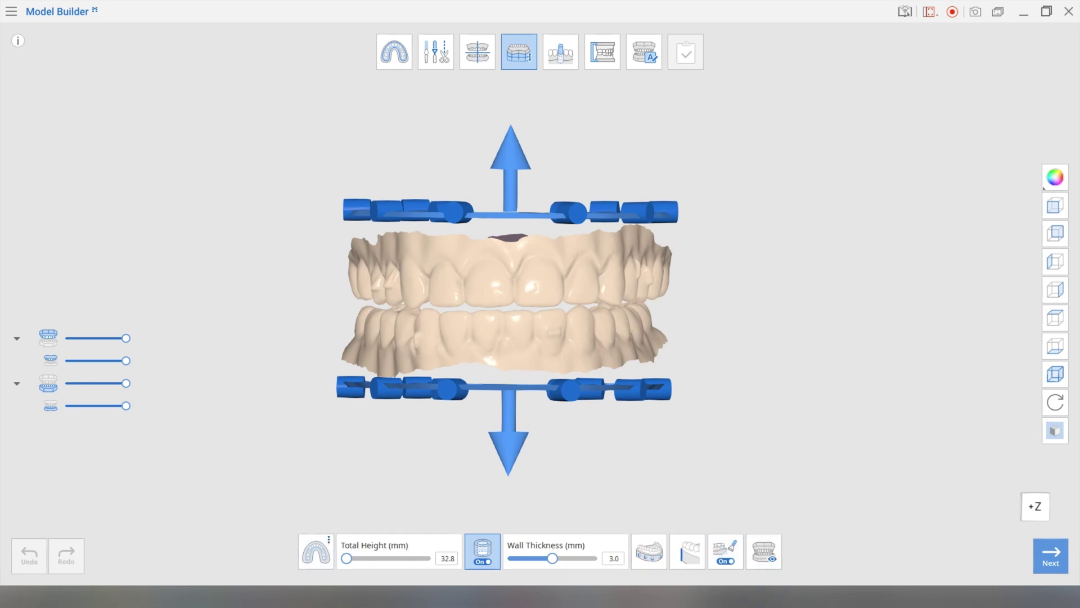
mouse_move(562, 282)
right_mouse_down()
mouse_move(563, 394)
mouse_move(561, 281)
mouse_move(562, 298)
right_mouse_up()
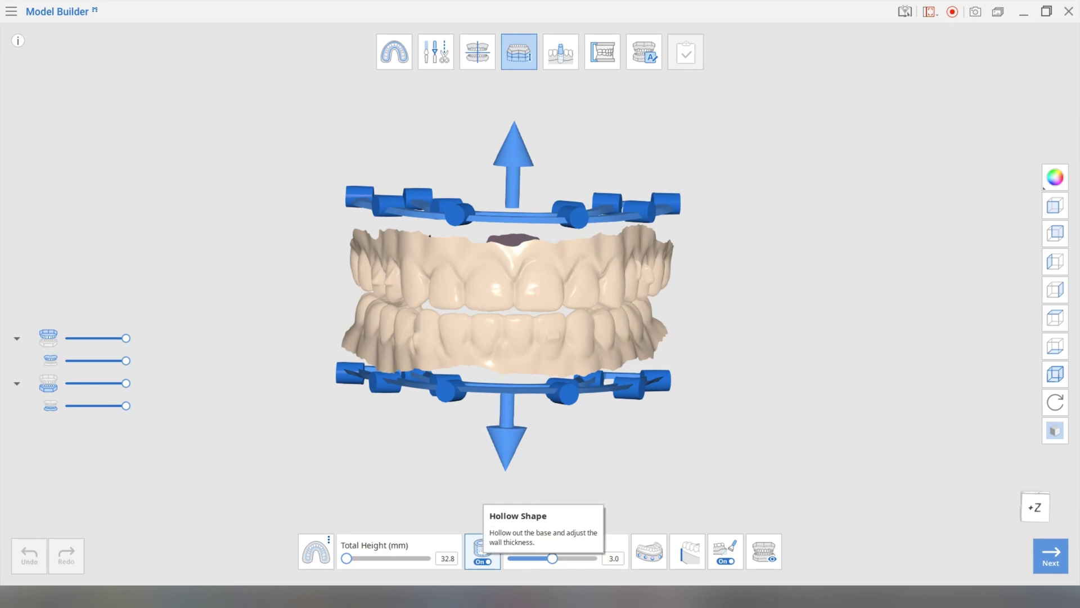
left_click(483, 551)
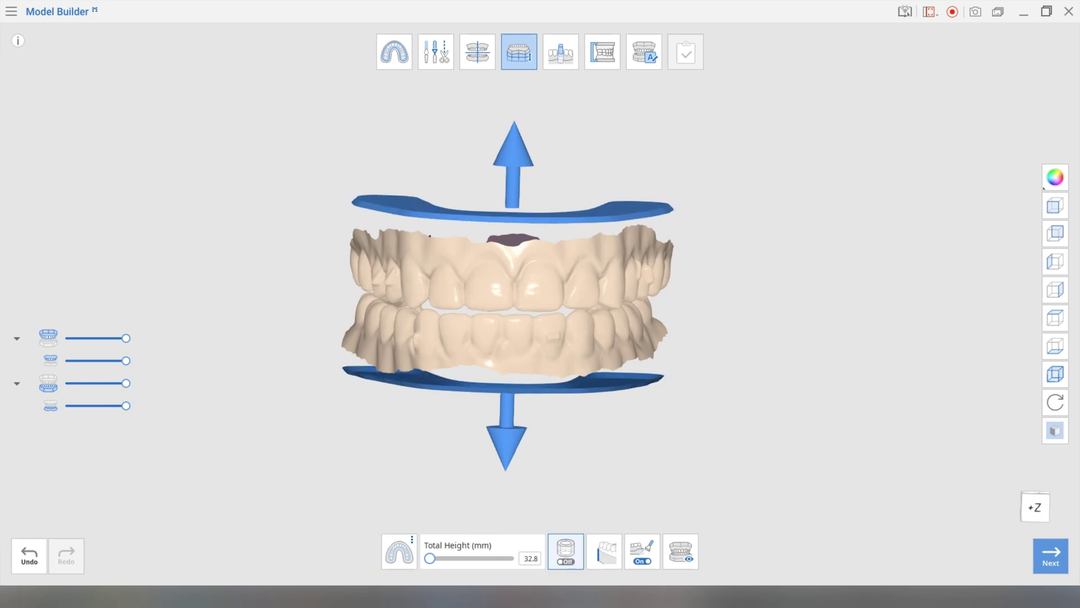
mouse_move(562, 298)
right_mouse_down()
mouse_move(567, 354)
mouse_move(562, 295)
right_mouse_up()
right_click_drag(574, 444, 573, 434)
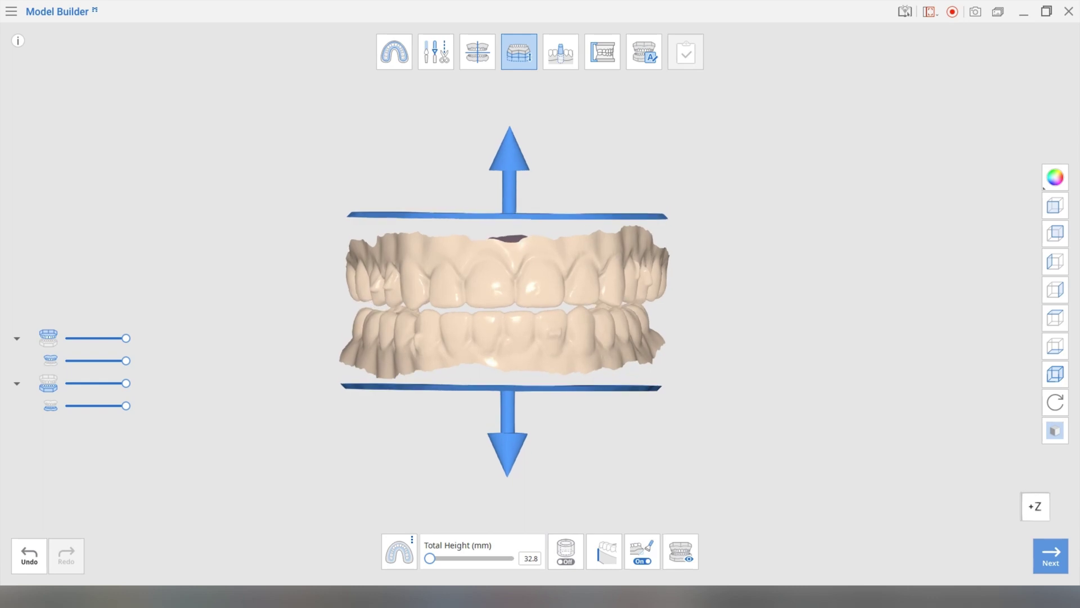
- Try adjusting the upper base plate's height and switch the brush option off and on again
mouse_move(511, 155)
left_mouse_down()
mouse_move(511, 142)
mouse_move(514, 161)
left_mouse_up()
left_click(642, 551)
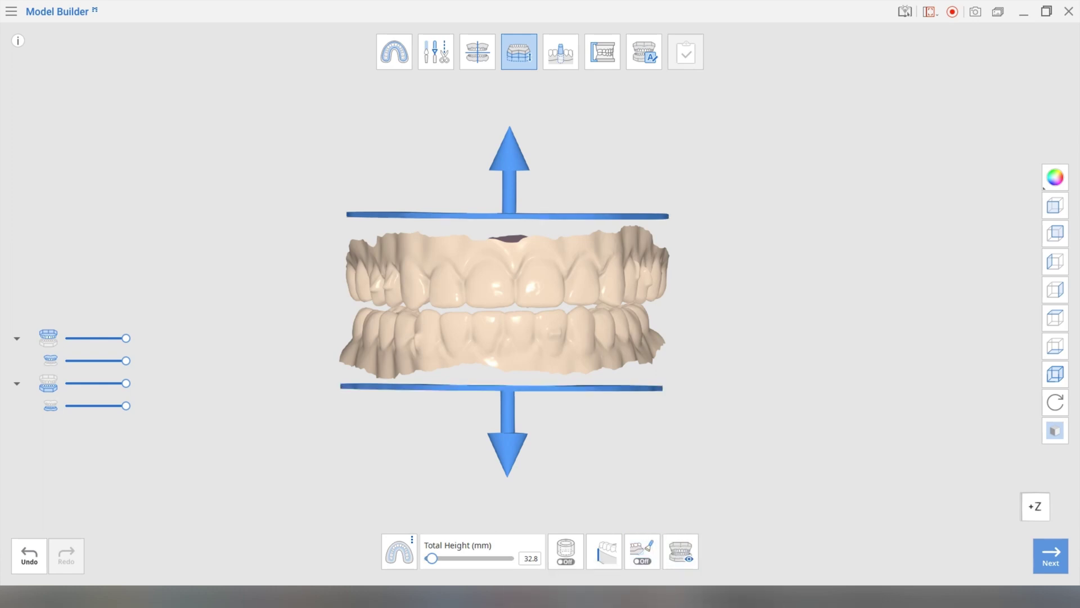
right_click_drag(563, 338, 687, 349)
left_click(642, 552)
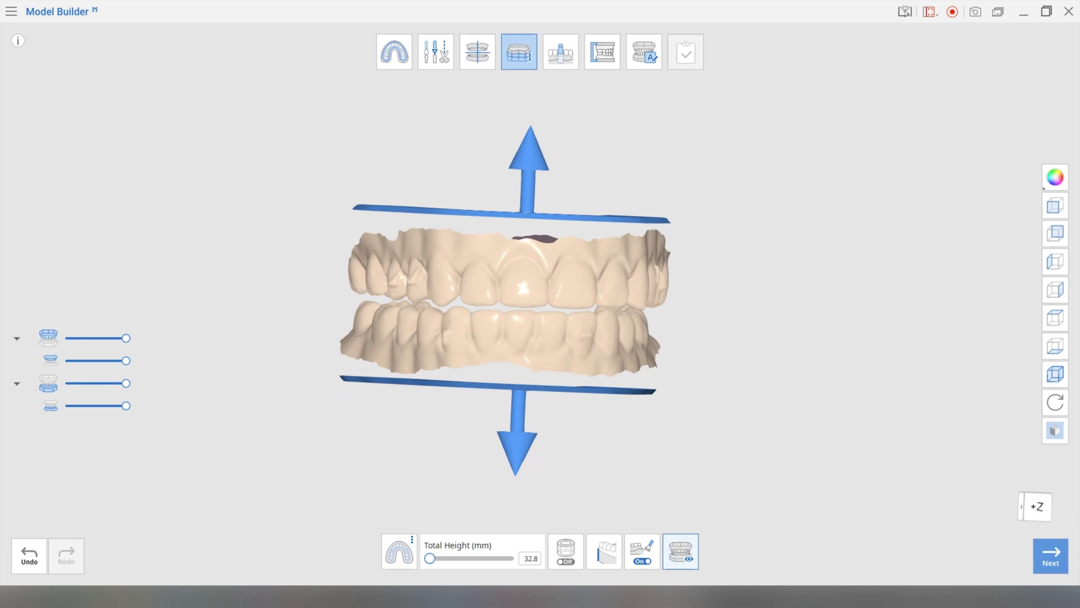
- Preview the upper and lower models with their solid bases
mouse_move(523, 293)
right_mouse_down()
mouse_move(450, 377)
mouse_move(450, 354)
mouse_move(523, 225)
mouse_move(523, 281)
right_mouse_up()
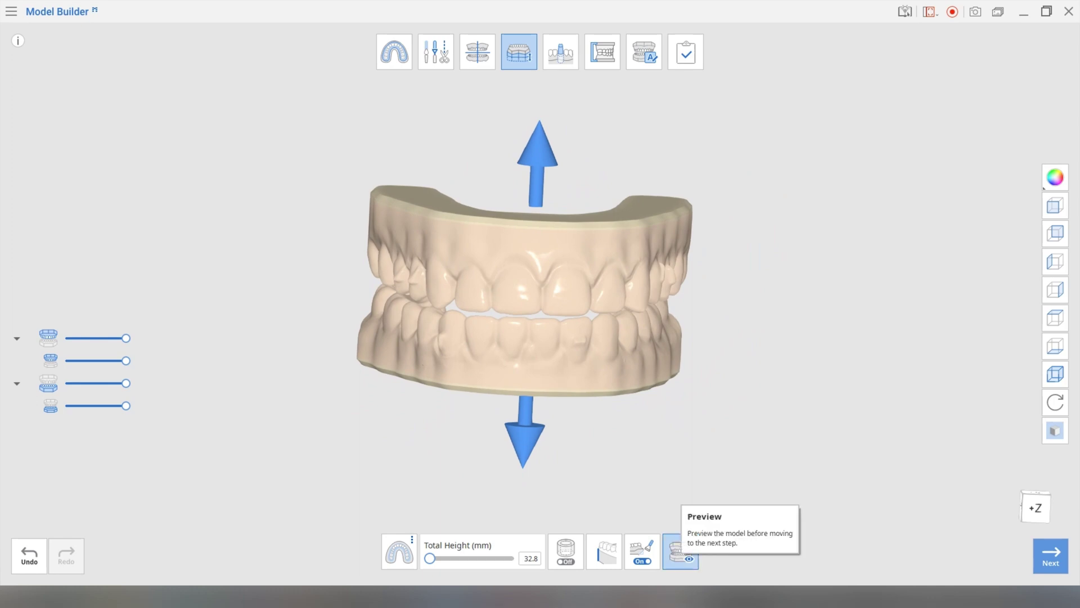
- Leave the solid base preview and turn Hollow Shape on for both bases
left_click(604, 551)
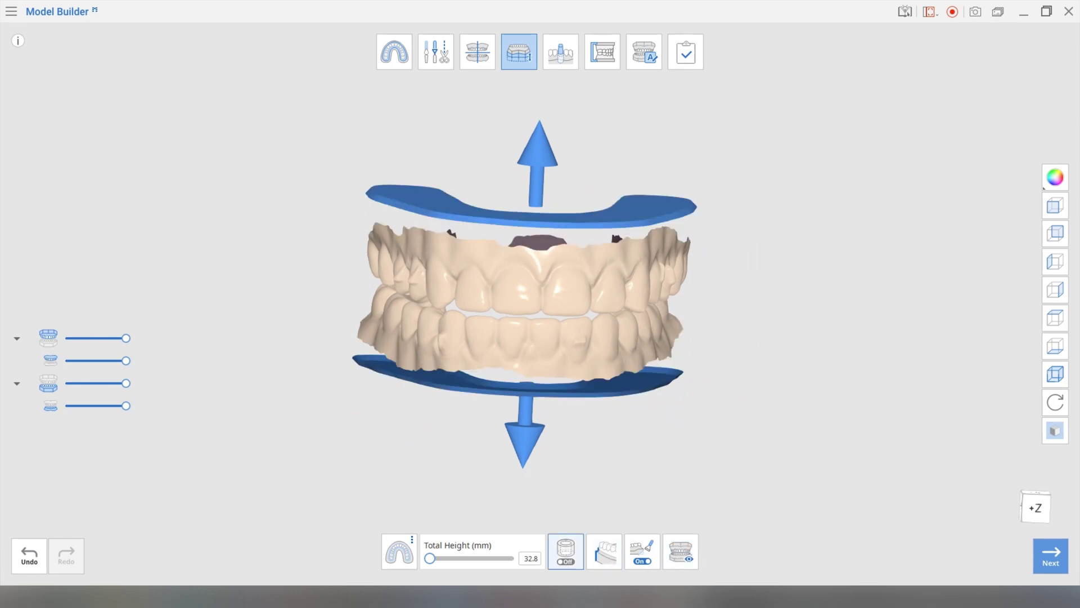
left_click(603, 552)
left_click(566, 552)
left_click(566, 551)
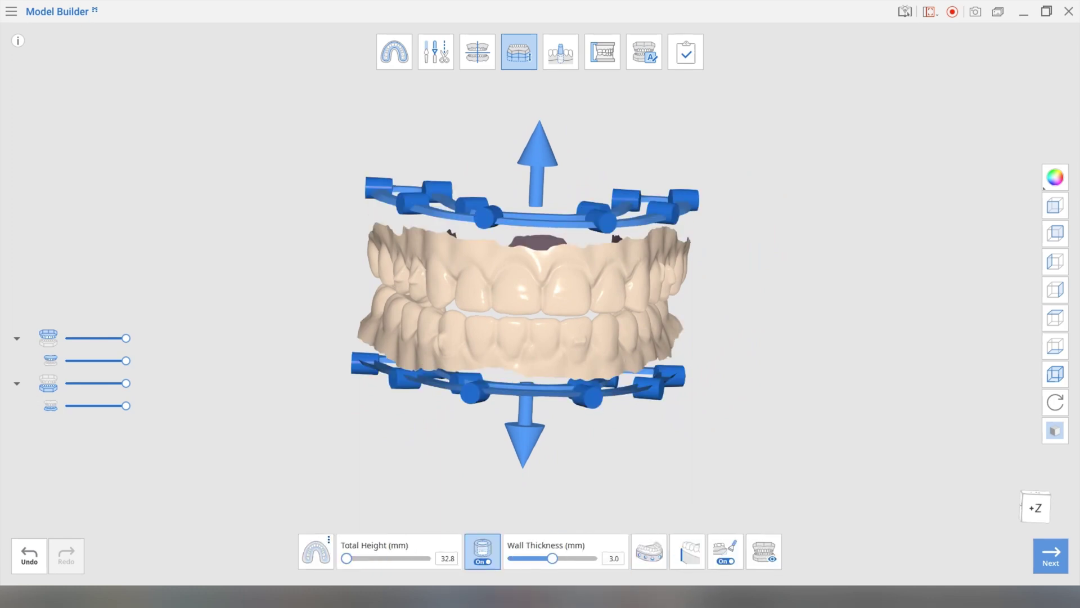
right_click_drag(540, 315, 535, 289)
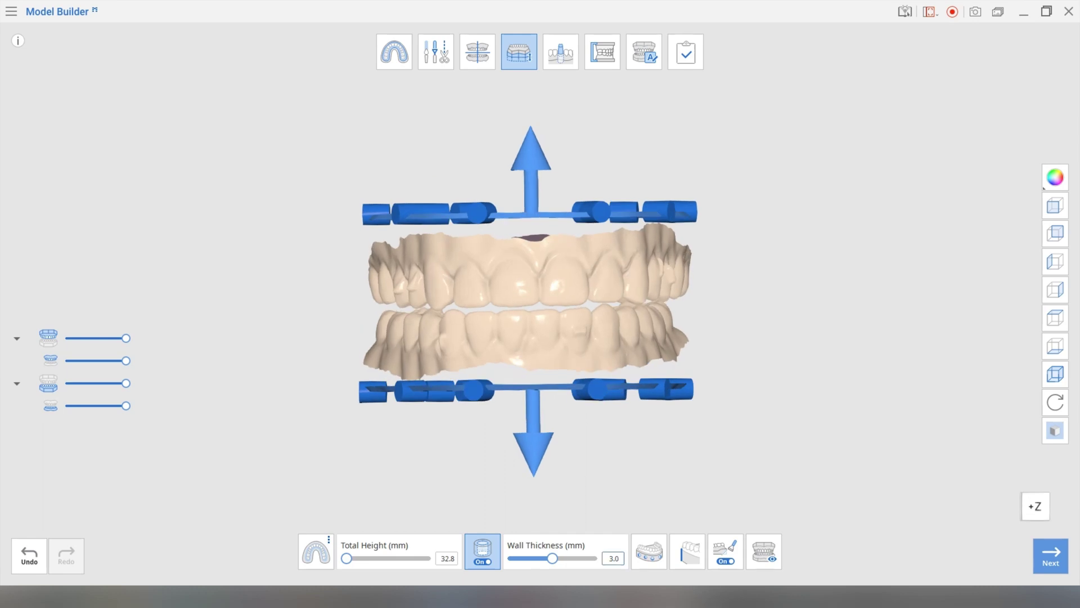
left_click(610, 558)
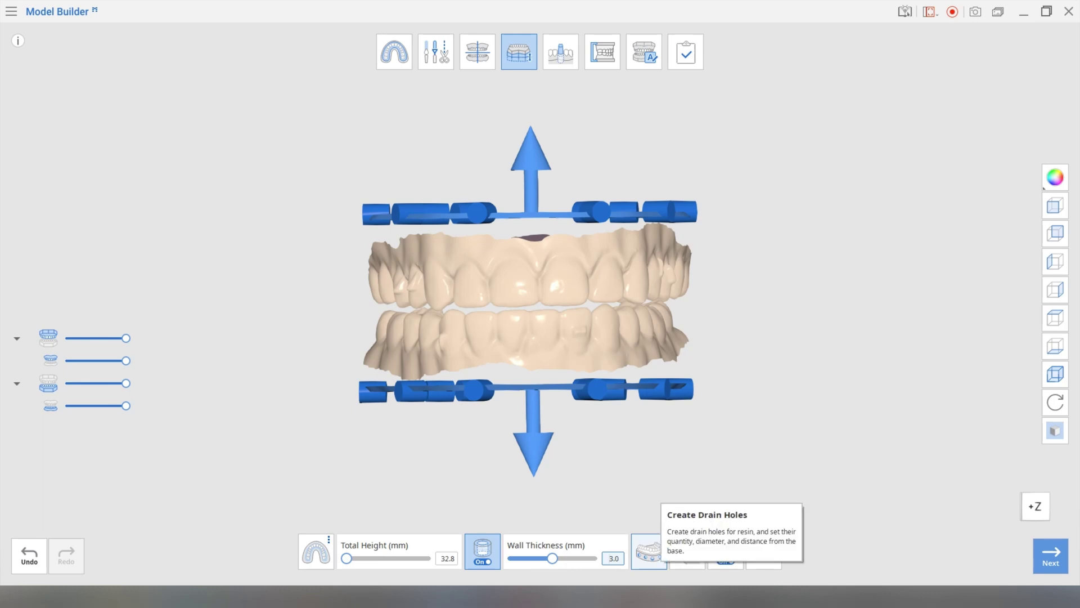
- Open the drain hole options and move the base plates apart to a total height of 34.7 mm
left_click(648, 551)
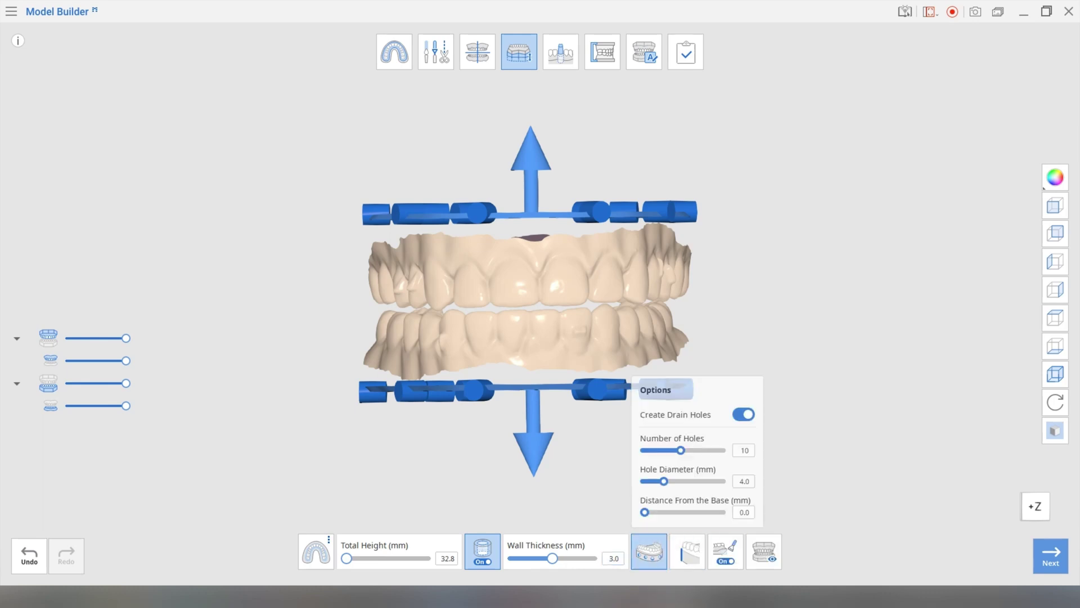
mouse_move(532, 149)
left_mouse_down()
mouse_move(532, 138)
mouse_move(531, 151)
left_mouse_up()
left_click(482, 549)
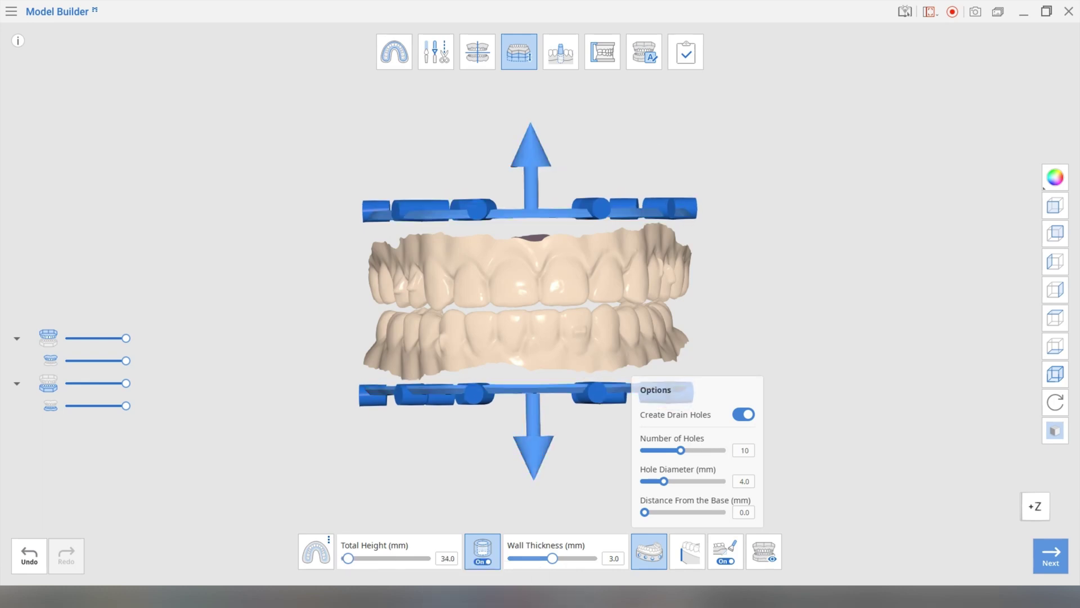
left_click_drag(532, 149, 531, 147)
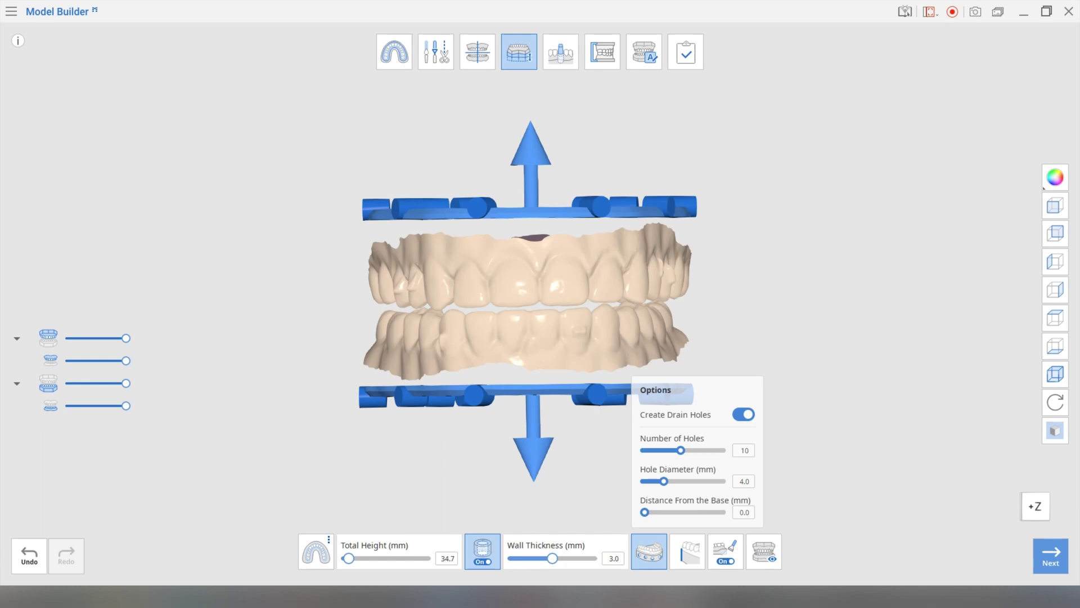
- Preview the hollow upper and lower models and inspect the drain holes and inner walls
left_click(764, 551)
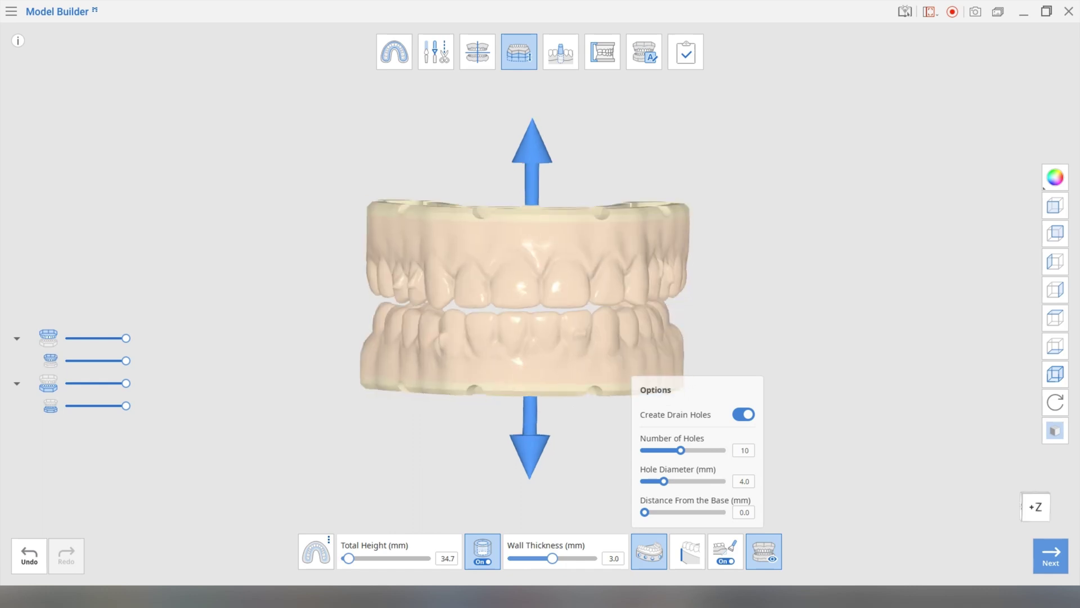
right_click_drag(534, 236, 580, 400)
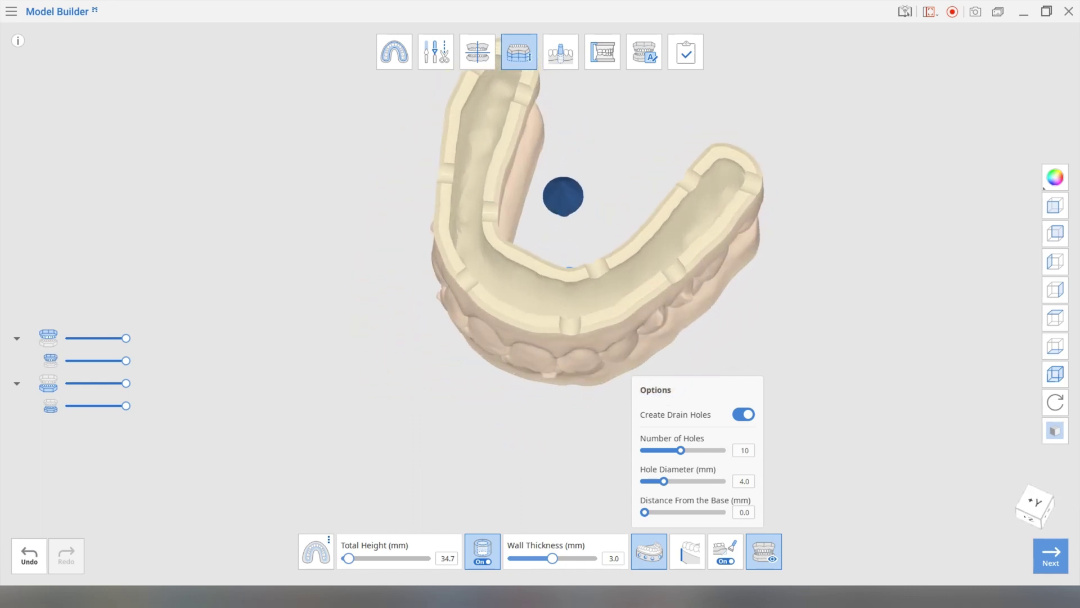
right_click_drag(540, 338, 537, 293)
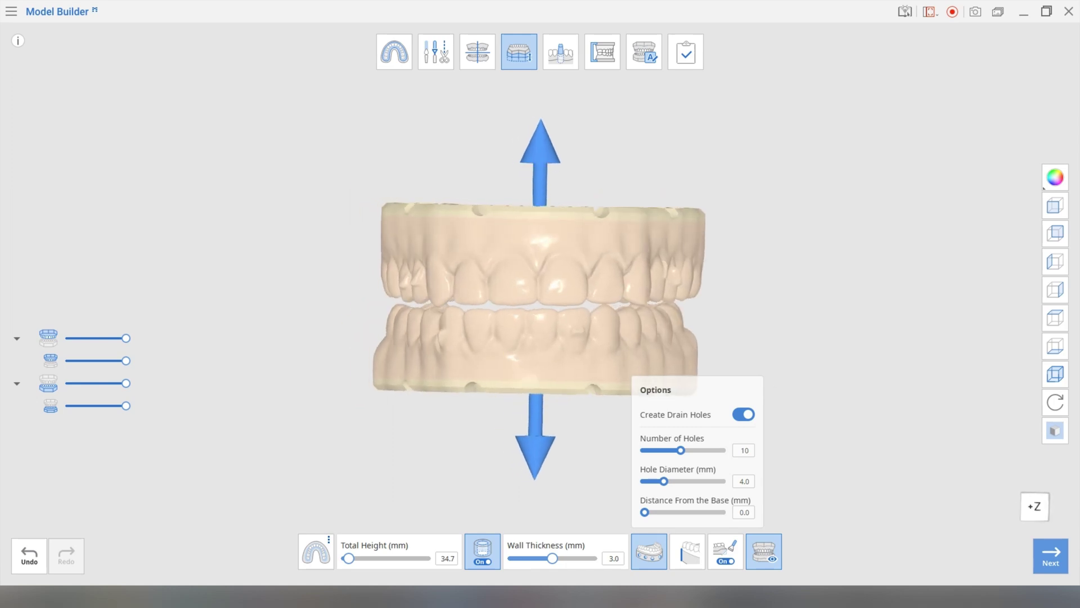
- Move on to the die creation stage and hide the lower model to work on the upper arch alone
left_click(1051, 555)
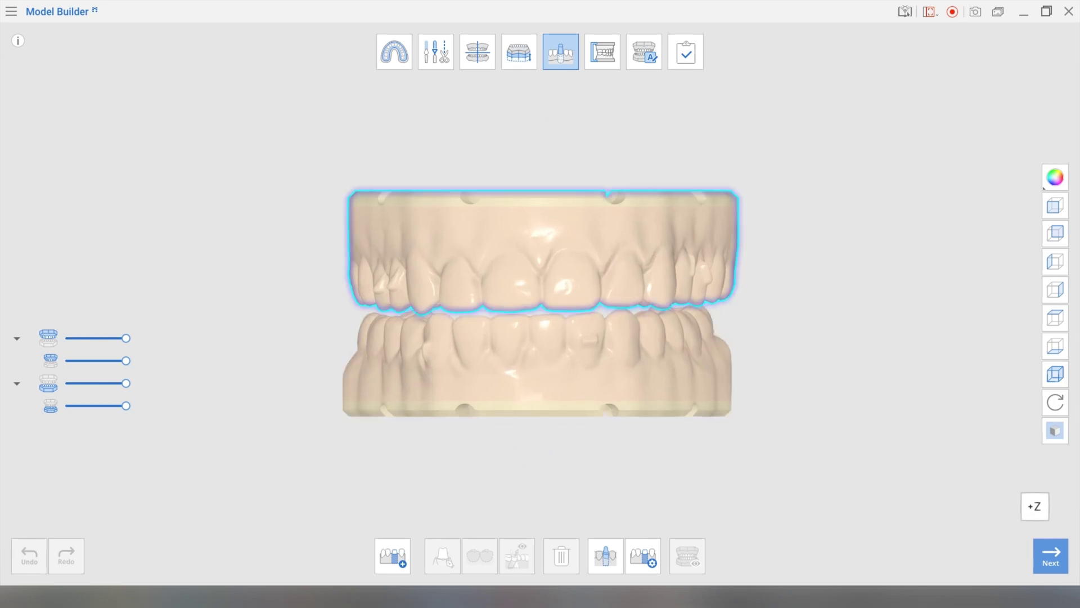
left_click(49, 384)
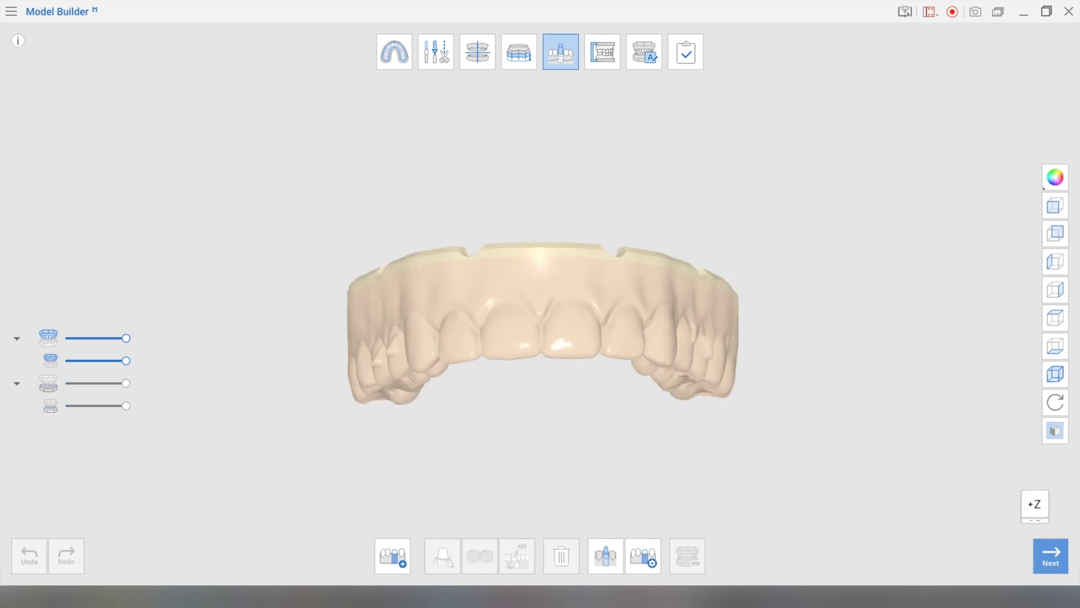
right_click_drag(540, 304, 571, 338)
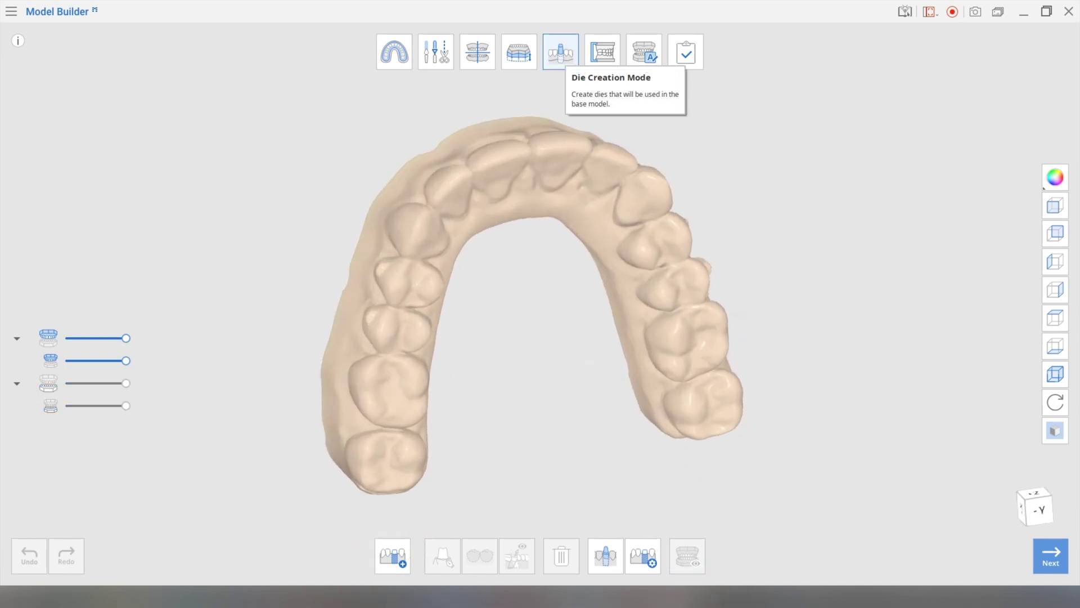
- Add a die for tooth 14
left_click(561, 51)
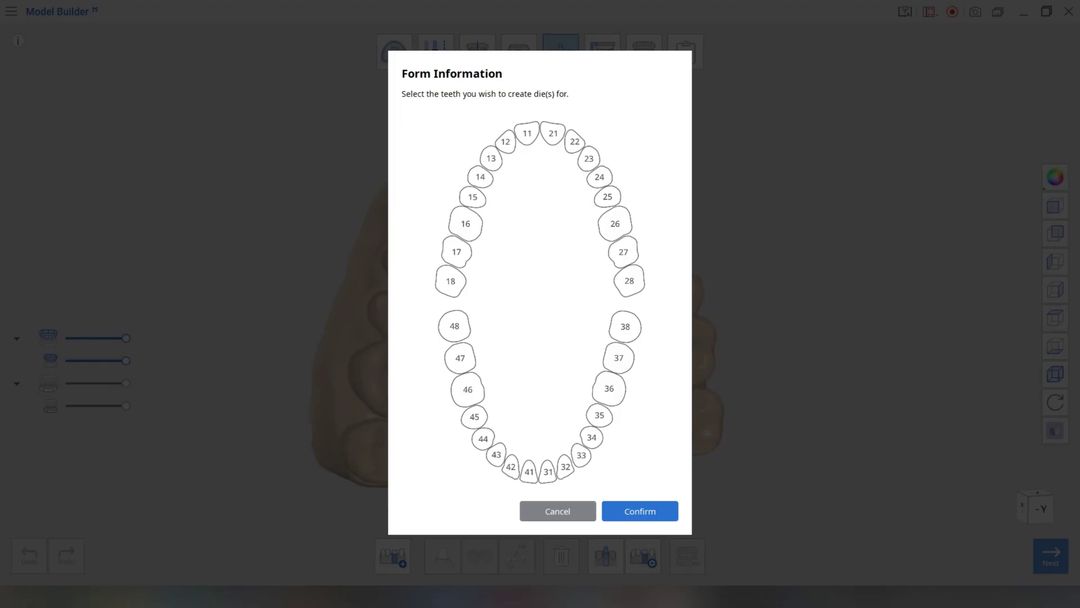
left_click(481, 176)
left_click(481, 177)
left_click(640, 510)
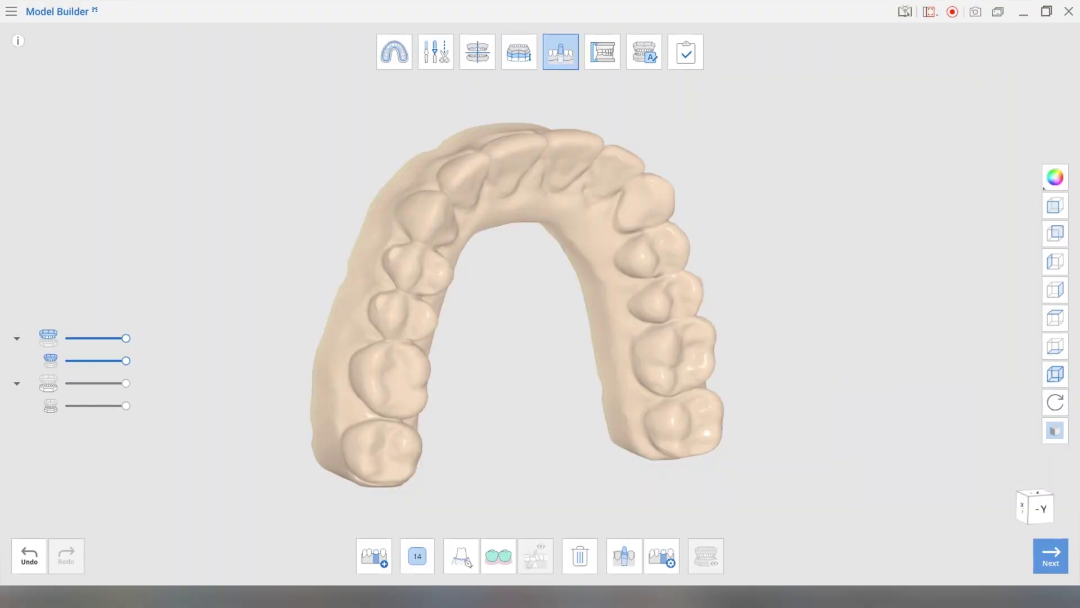
- Start a manual margin line on tooth 14, placing points from its front edge along the cheek side
right_click_drag(563, 326, 529, 318)
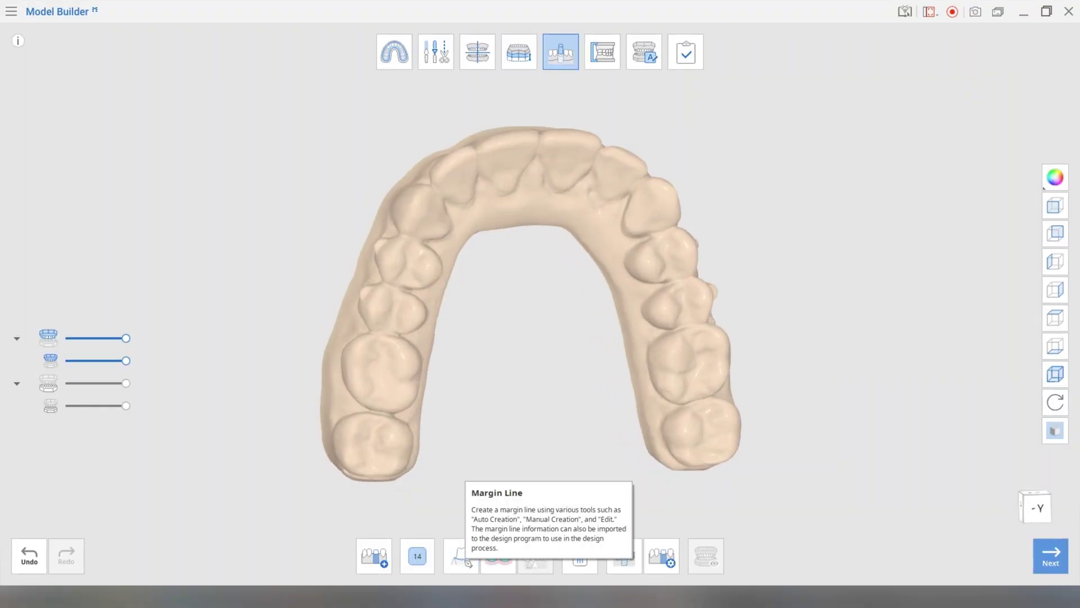
left_click(460, 556)
right_click_drag(405, 238, 423, 250)
left_click(416, 247)
left_click(401, 247)
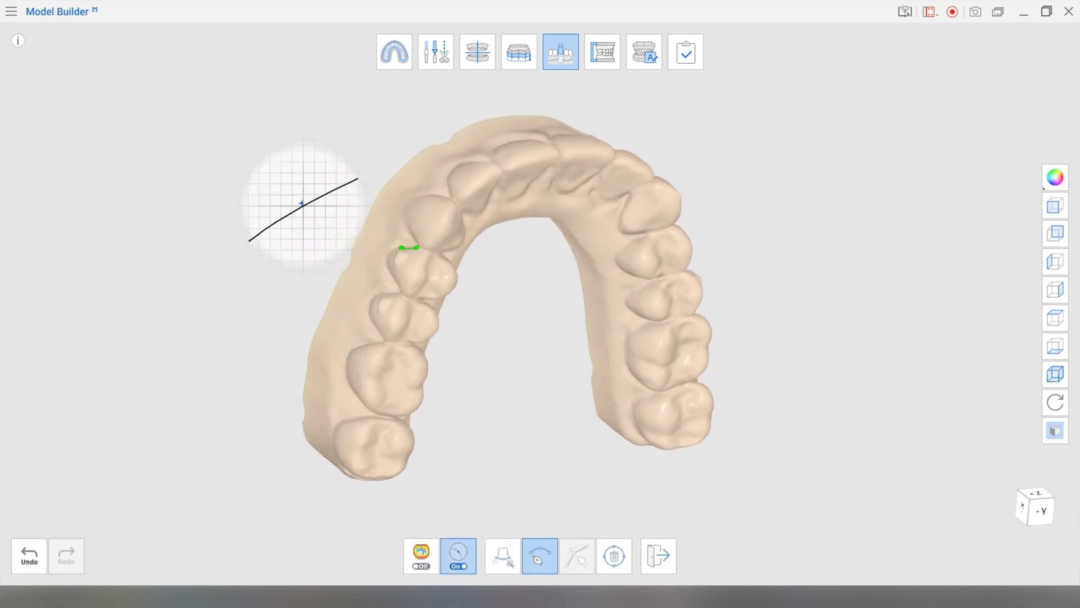
left_click(388, 262)
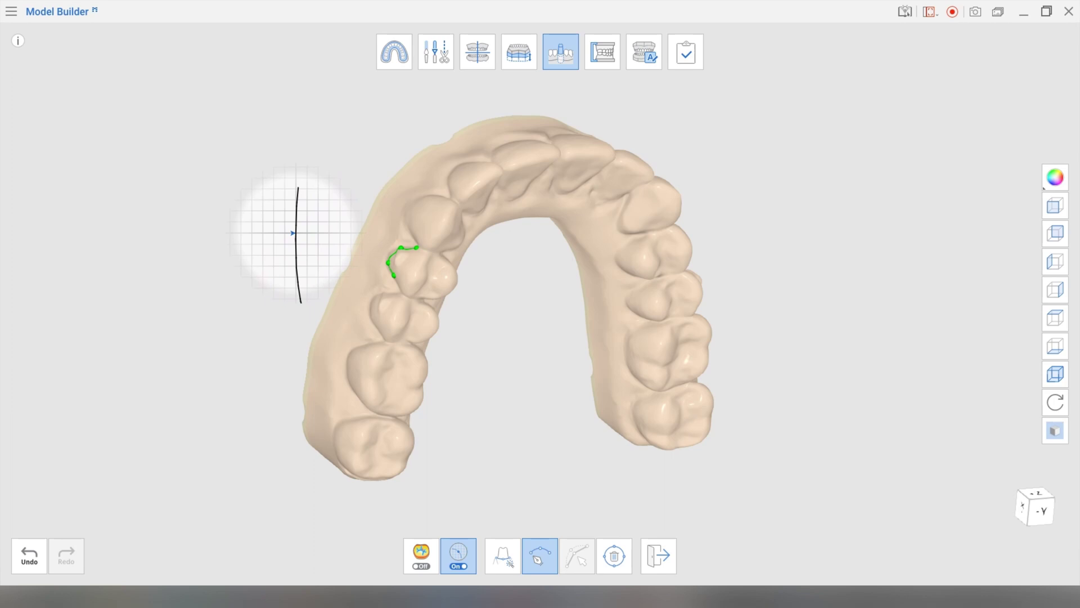
left_click(398, 283)
left_click(407, 294)
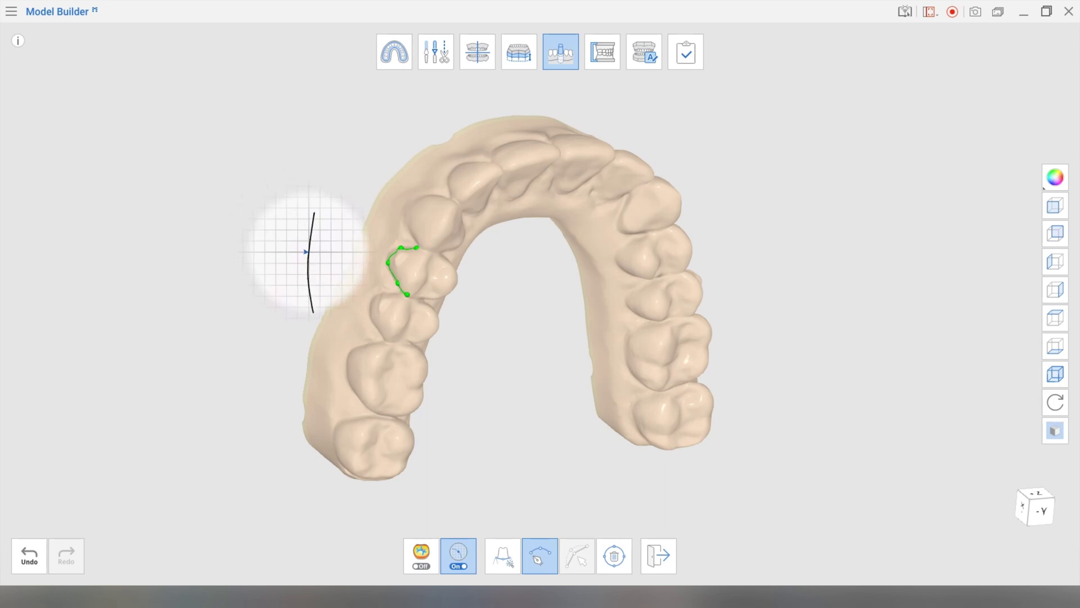
- Continue the margin line around the back and palatal side of tooth 14 and close the loop
right_click_drag(417, 294, 399, 280)
left_click(407, 276)
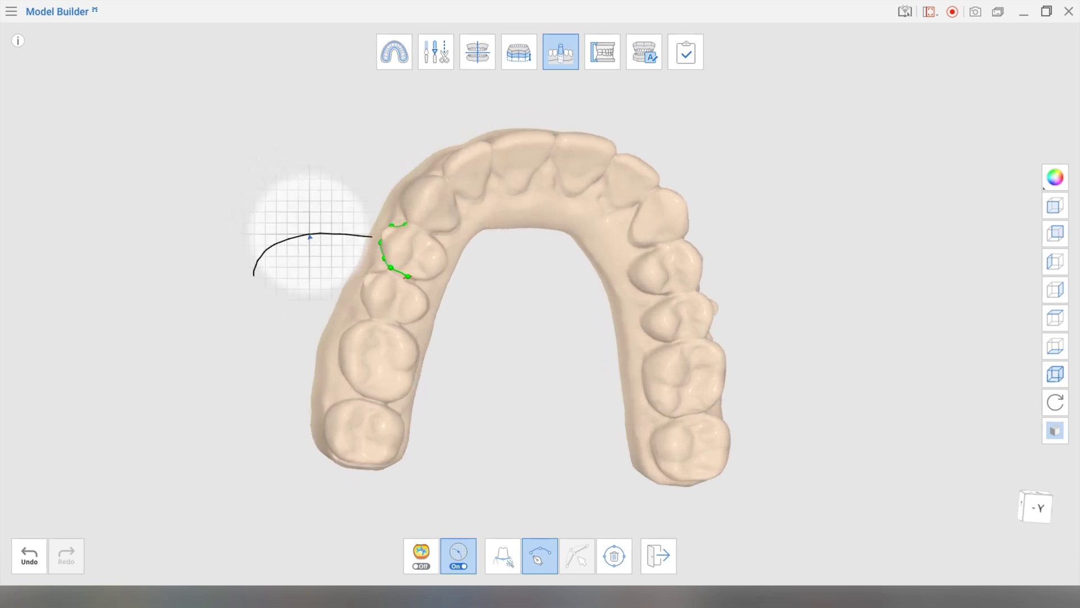
left_click(425, 280)
left_click(444, 272)
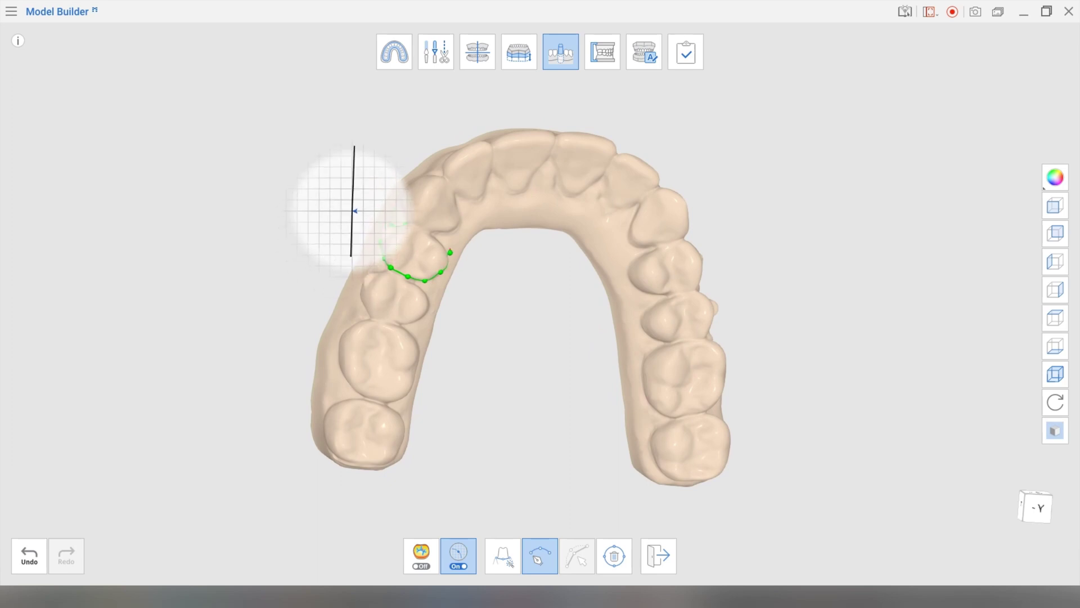
left_click(445, 252)
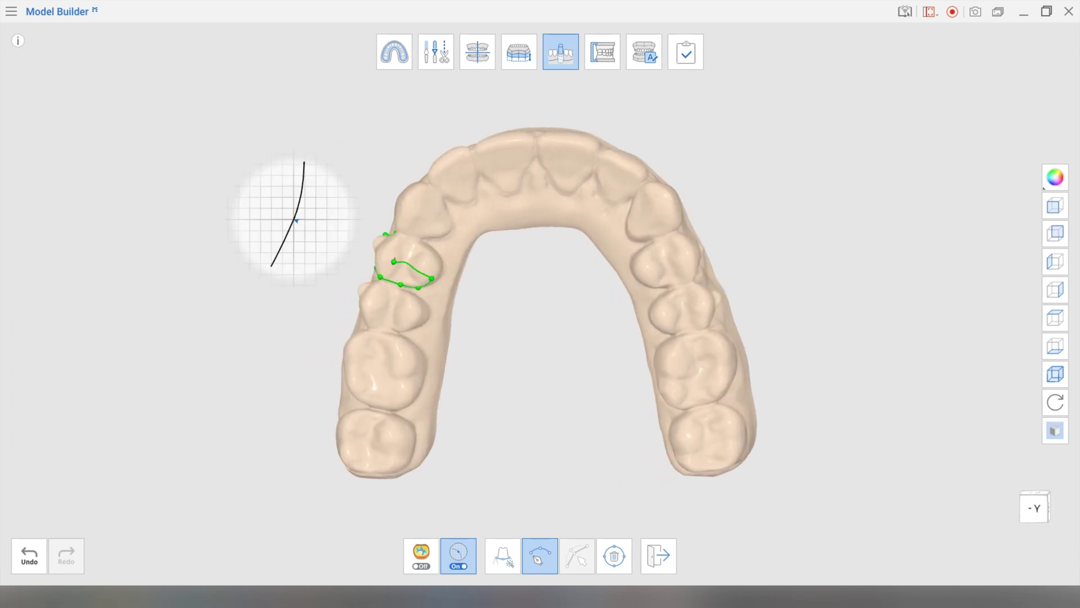
left_click(433, 246)
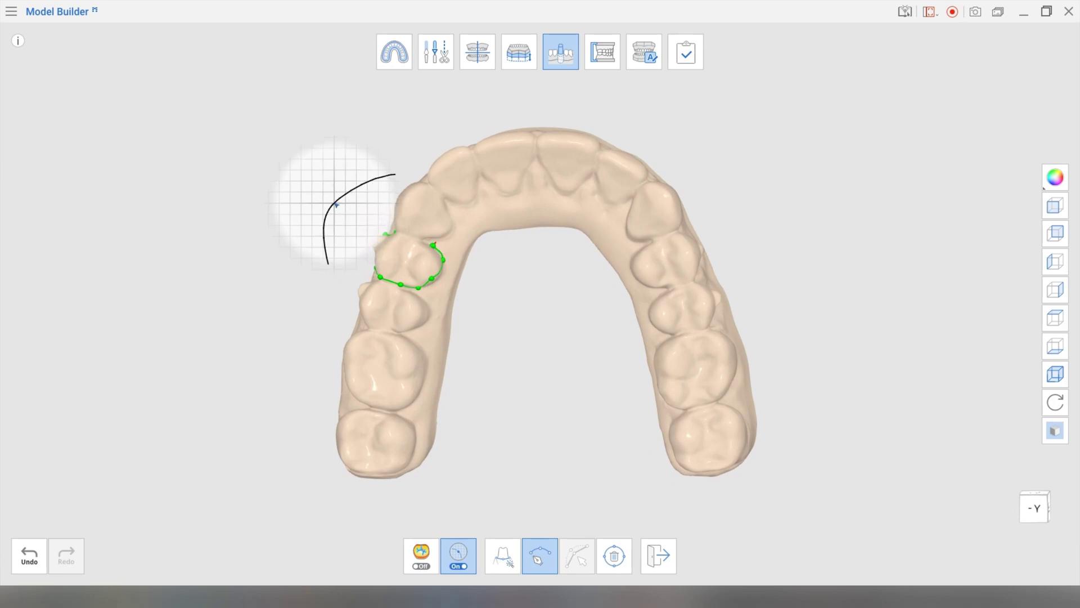
left_click(420, 240)
left_click(398, 232)
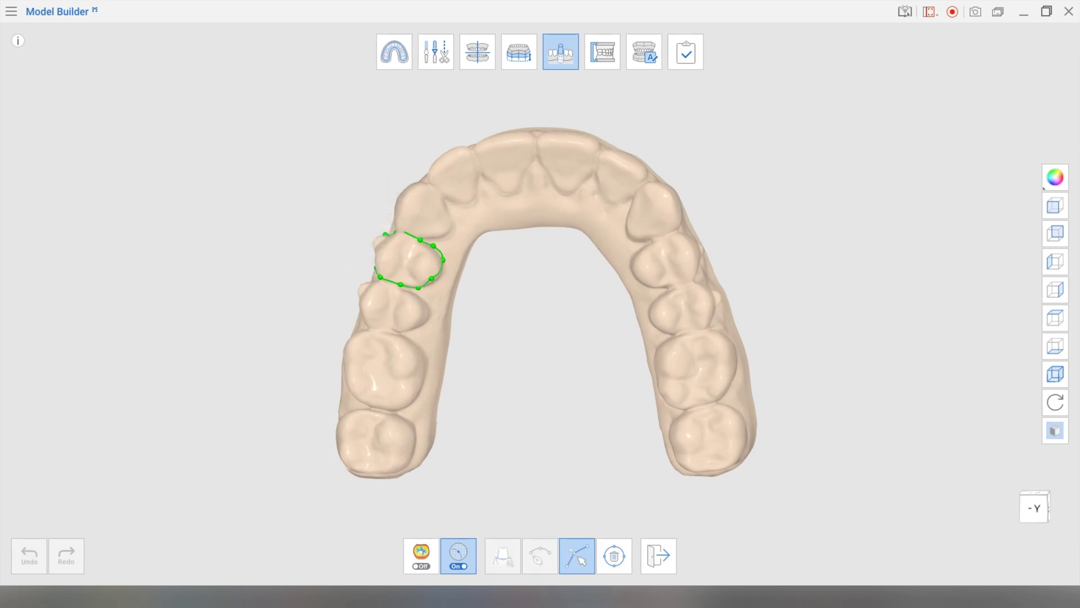
- Adjust the margin line's control points around tooth 14 and exit the margin line editing
middle_click_drag(398, 232, 396, 210)
right_click_drag(396, 210, 376, 172)
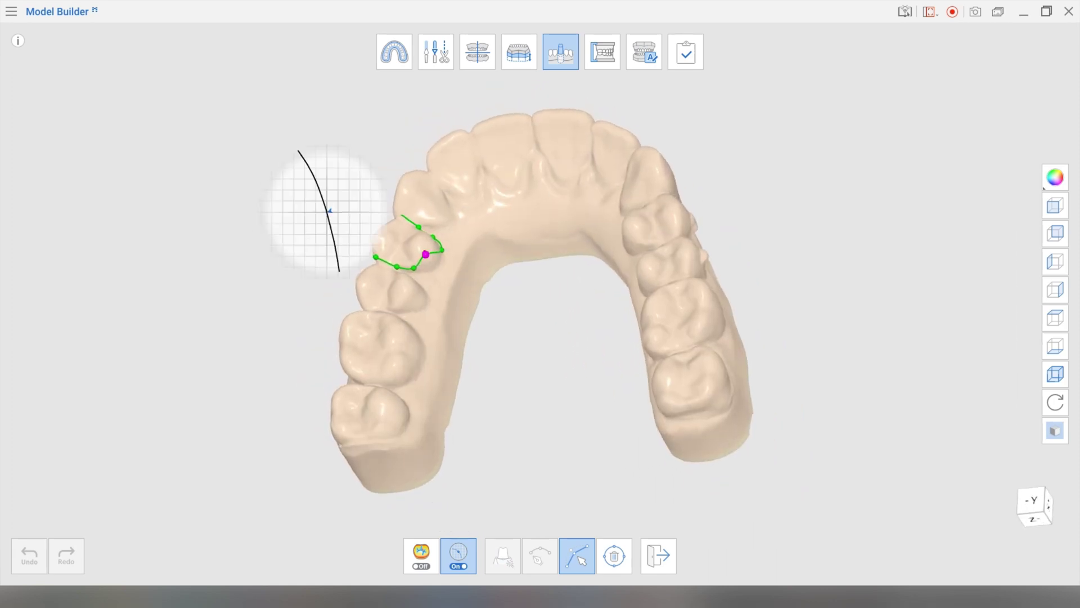
left_click(376, 257)
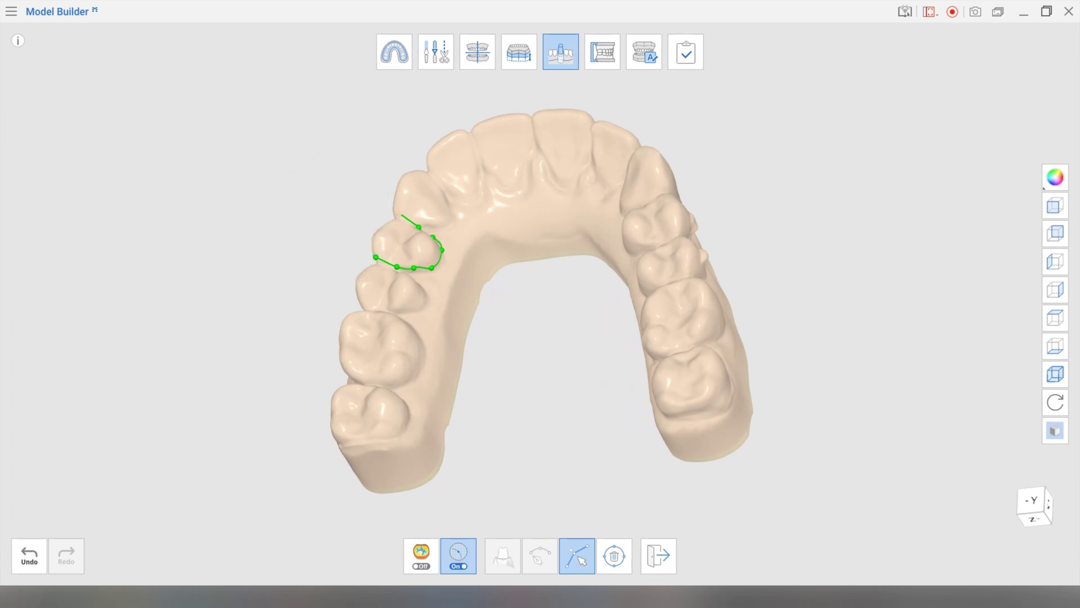
left_click_drag(414, 268, 414, 272)
right_click_drag(414, 272, 529, 324)
mouse_move(443, 266)
left_mouse_down()
mouse_move(434, 265)
mouse_move(451, 271)
left_mouse_up()
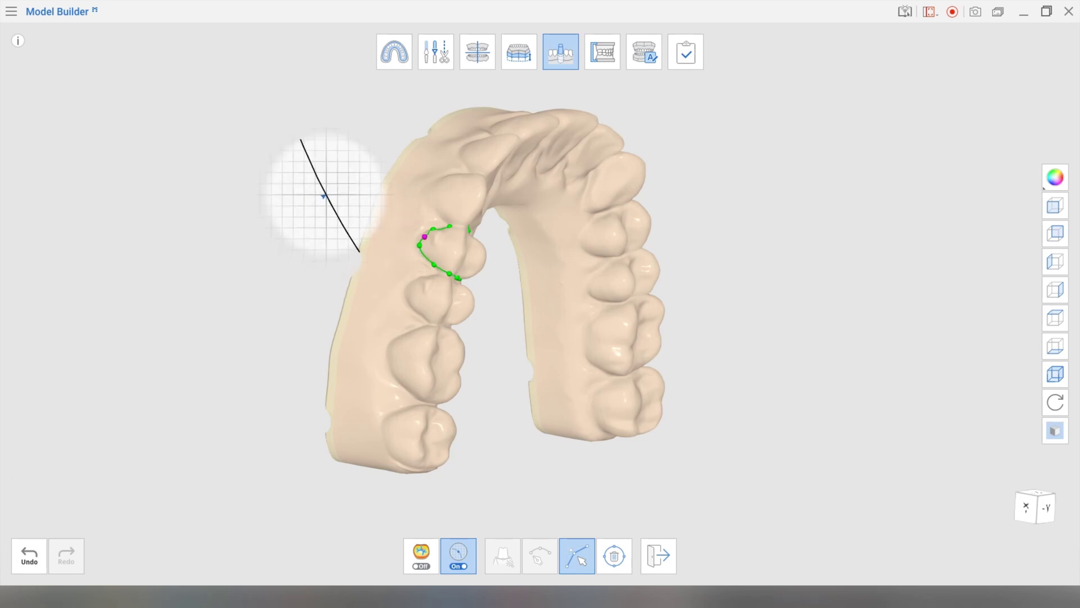
right_click_drag(507, 315, 391, 262)
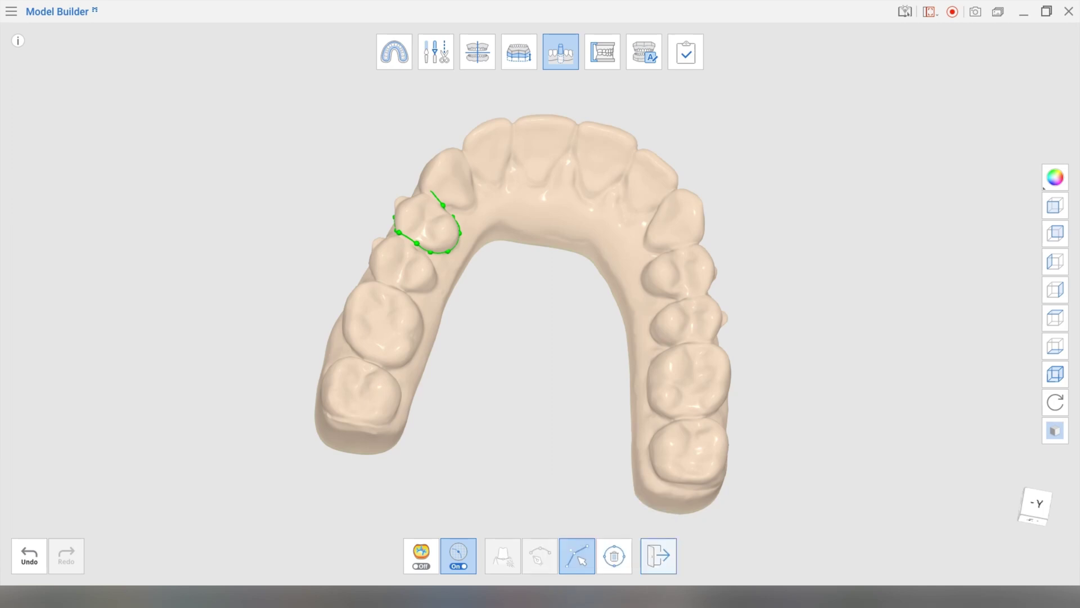
left_click(658, 556)
key("Return")
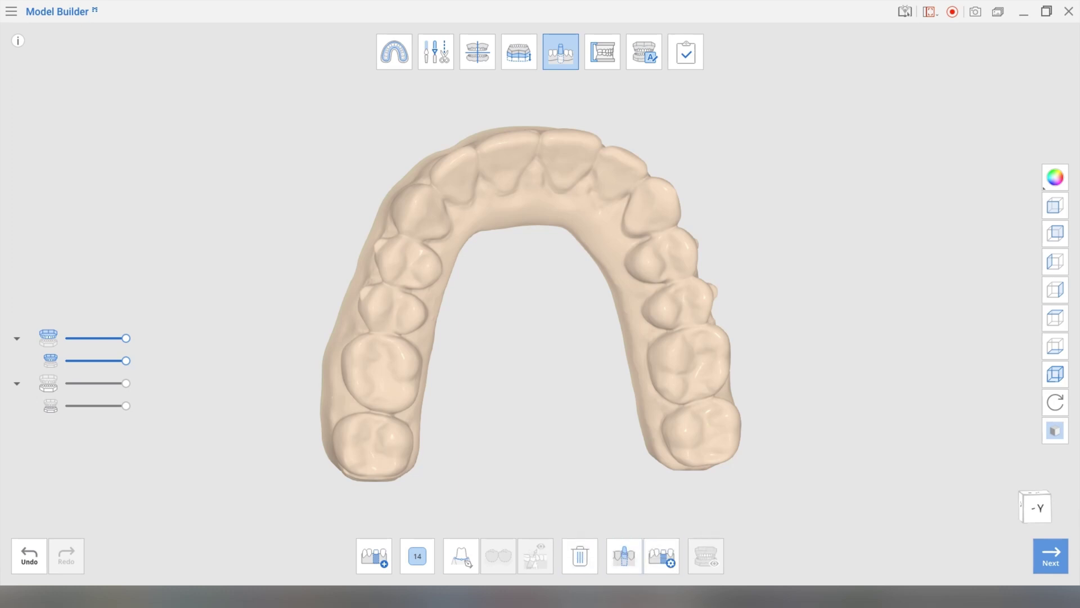
- Move on to the stage for pillars joining the two models and try repositioning the front pillar
right_click_drag(540, 315, 524, 306)
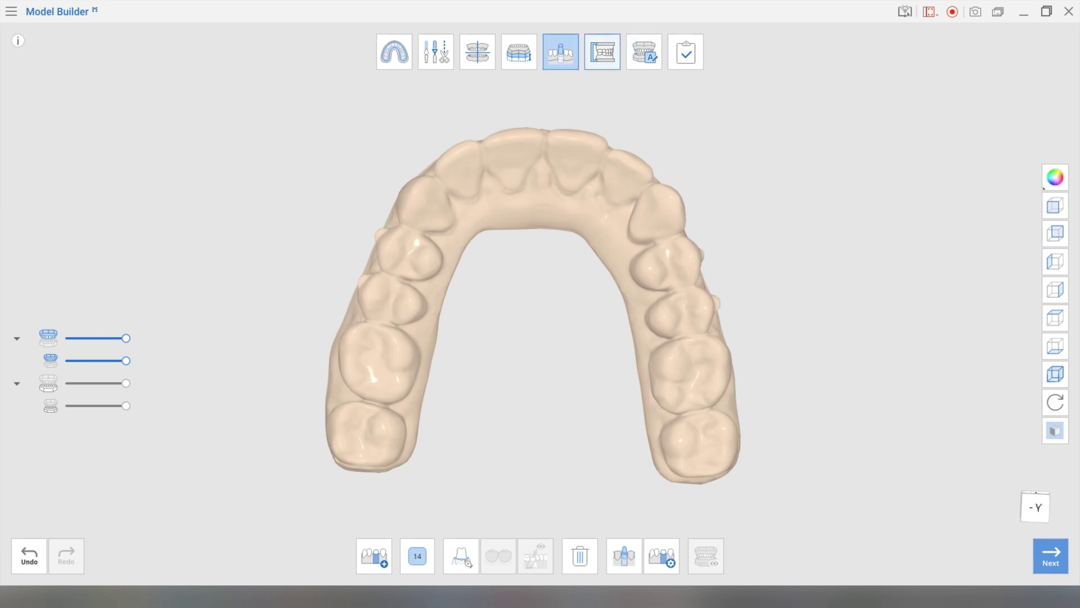
left_click(603, 52)
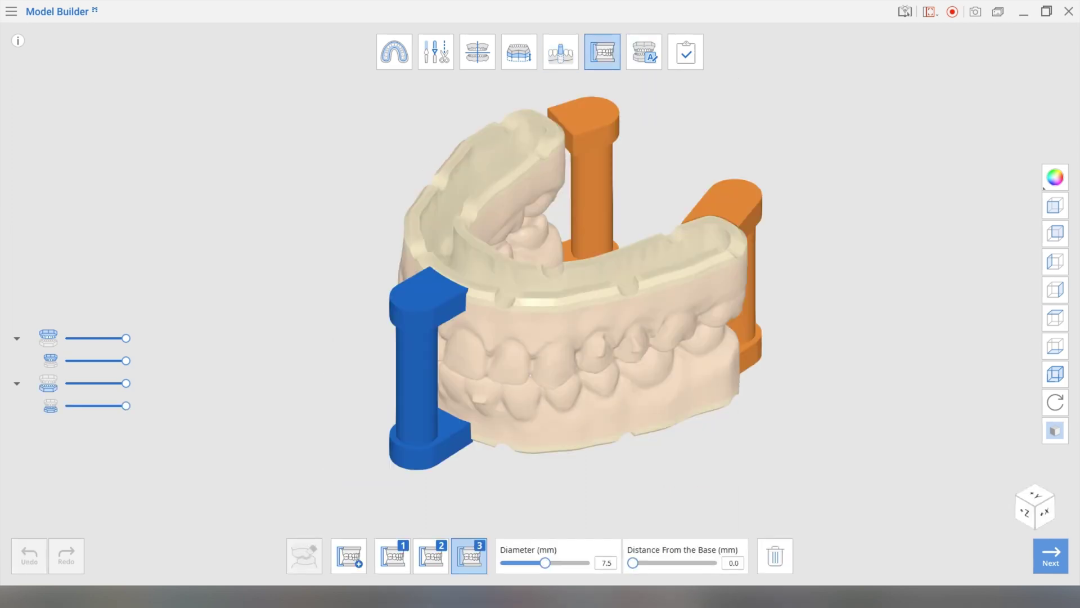
right_click_drag(568, 315, 568, 266)
right_click_drag(495, 329, 394, 332)
left_click(383, 298)
mouse_move(384, 298)
left_mouse_down()
mouse_move(363, 304)
mouse_move(379, 302)
mouse_move(395, 268)
mouse_move(399, 305)
left_mouse_up()
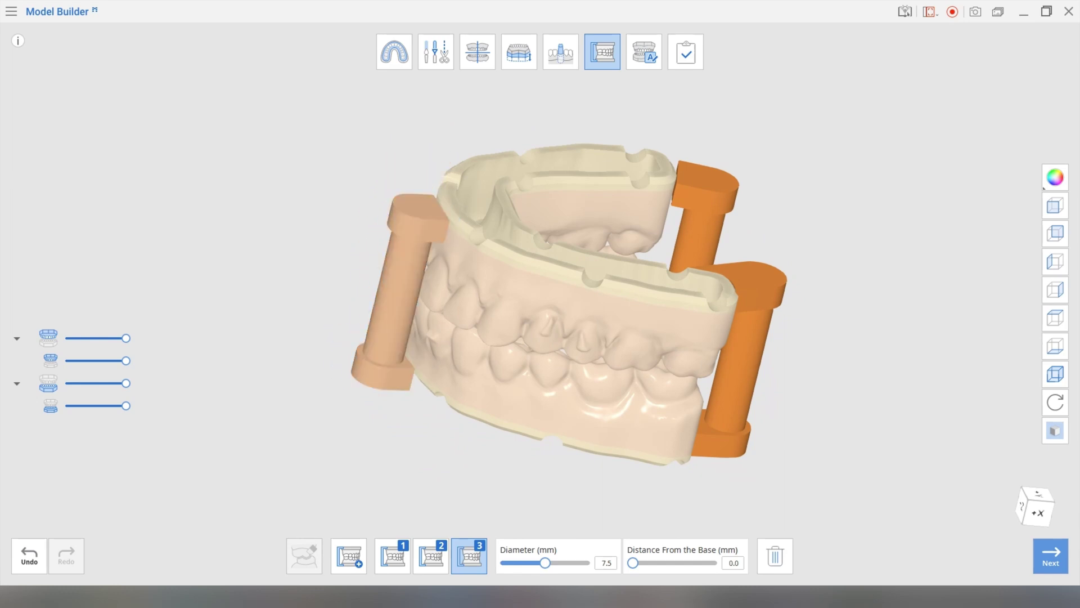
- Delete front pillar 3 and rear pillar 2 from the models
left_click(775, 555)
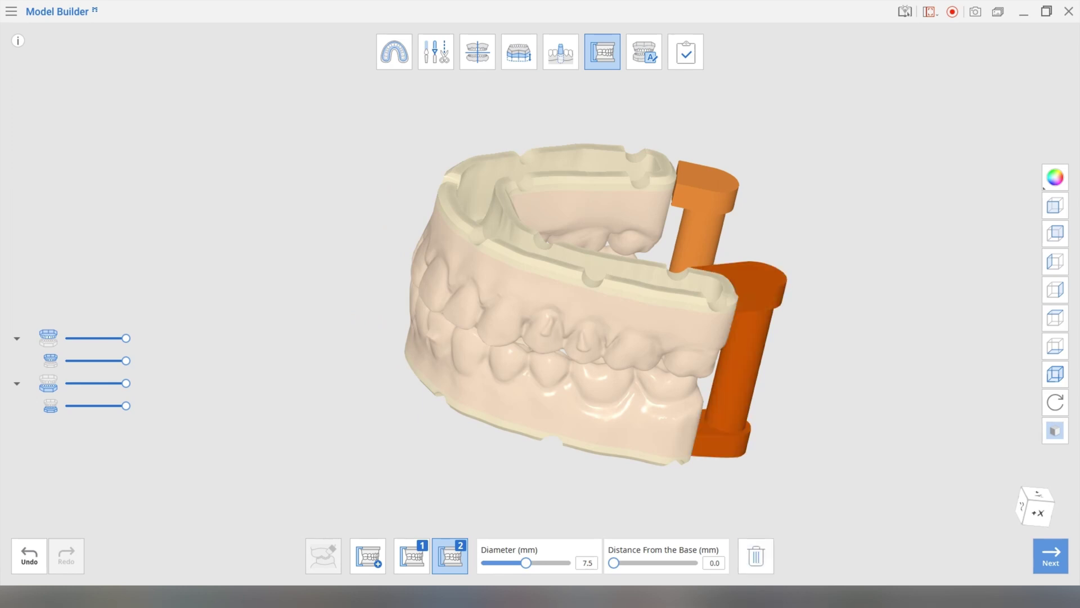
right_click_drag(585, 360, 579, 270)
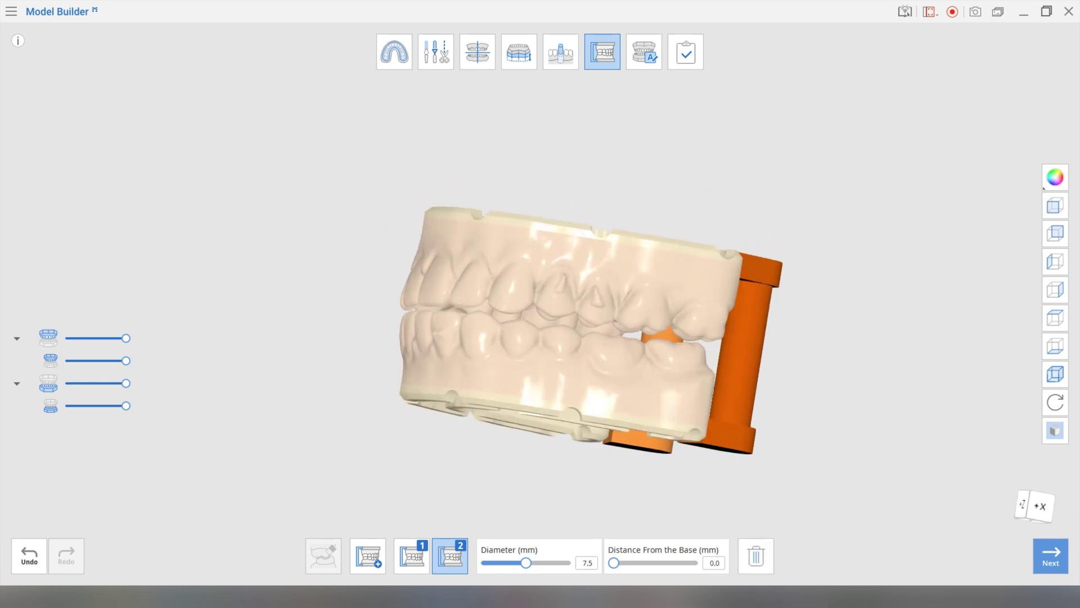
left_click(755, 556)
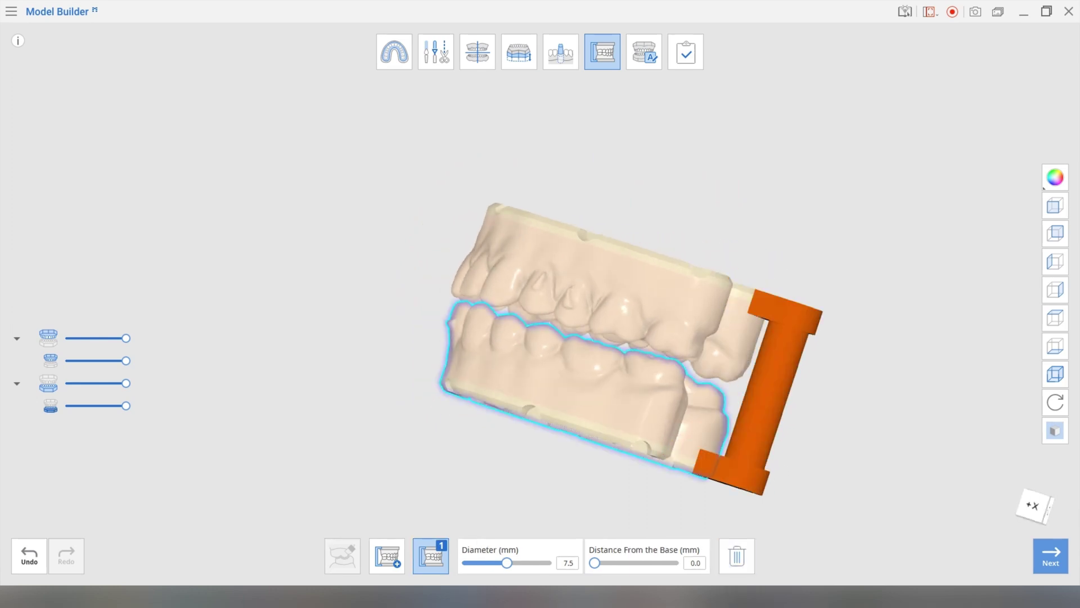
- Delete the last remaining pillar at the rear of the upper and lower models
left_click(49, 337)
left_click(49, 337)
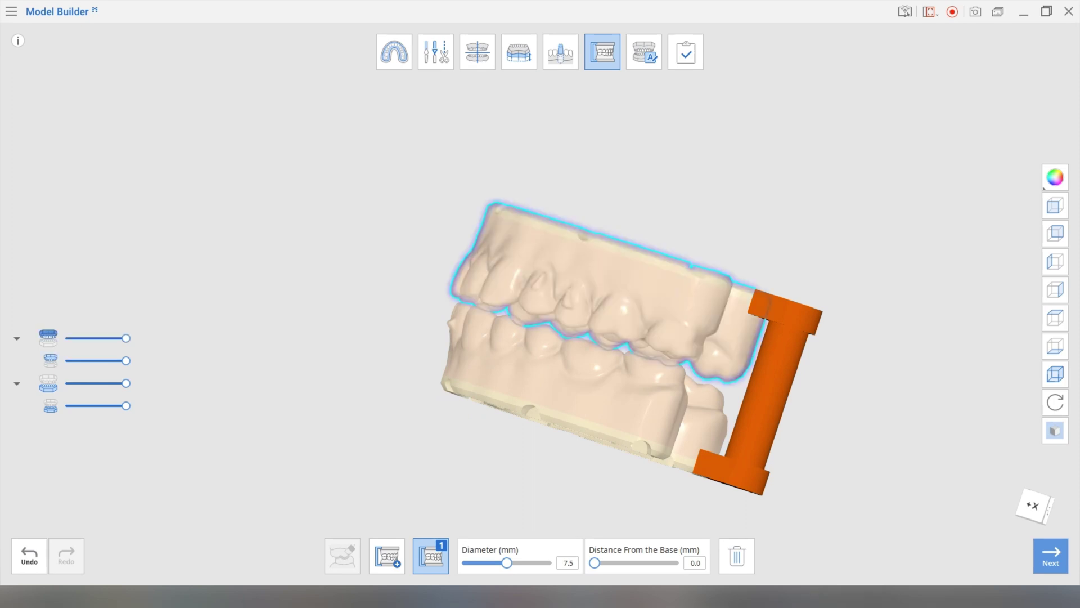
right_click_drag(788, 433, 771, 372)
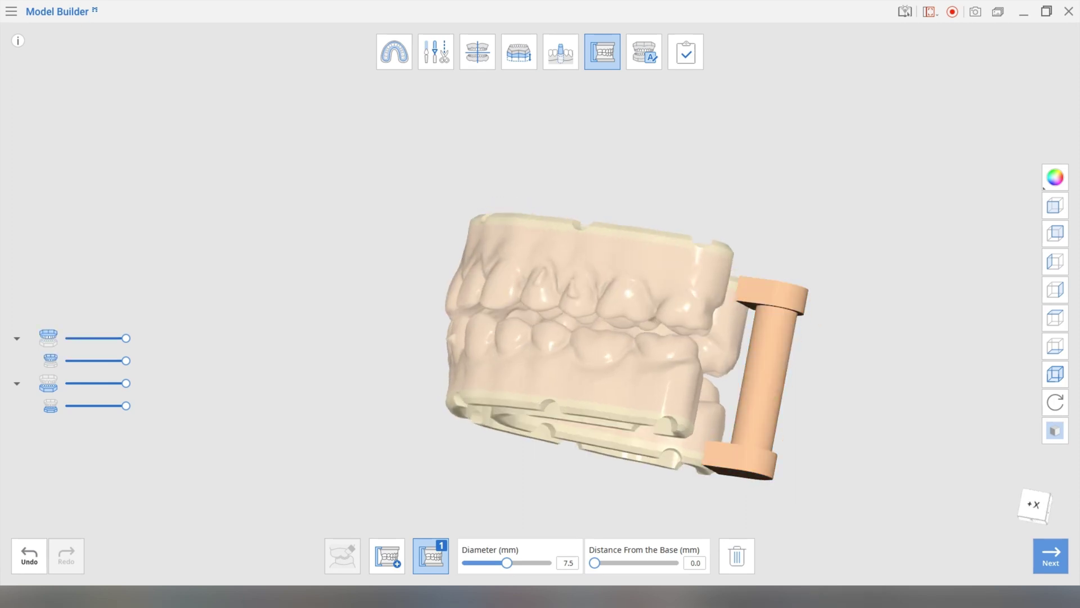
right_click_drag(771, 371, 936, 403)
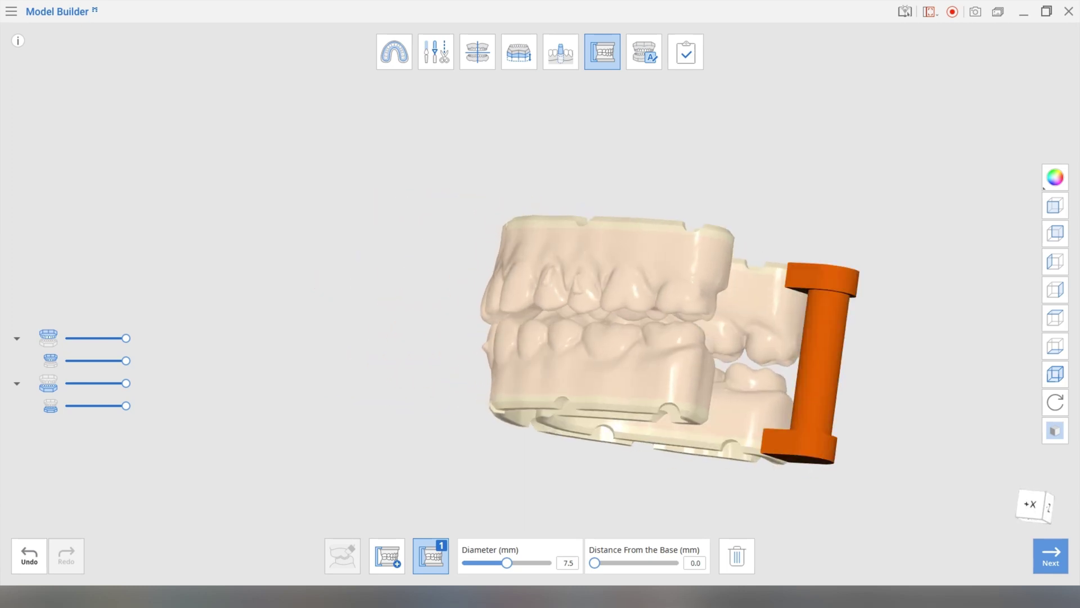
scroll(841, 370, "up", 6)
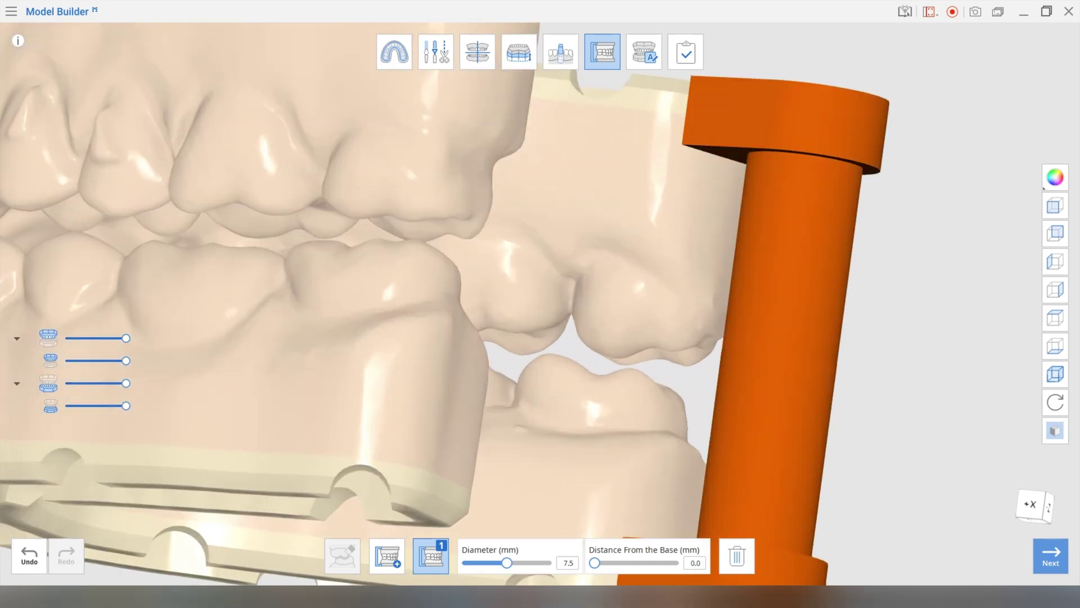
scroll(782, 410, "down", 5)
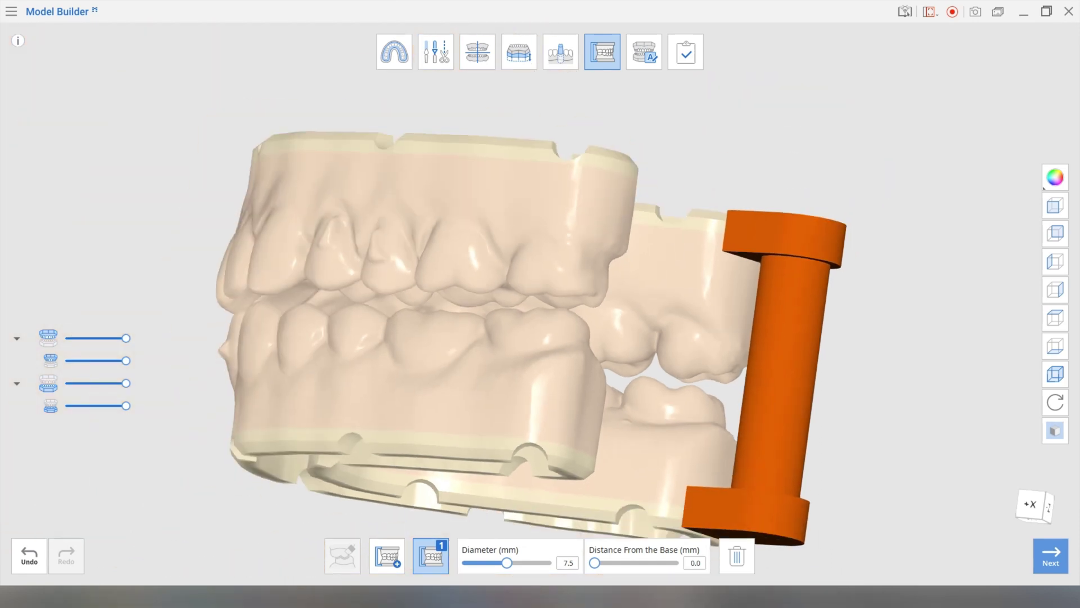
right_click_drag(529, 338, 550, 346)
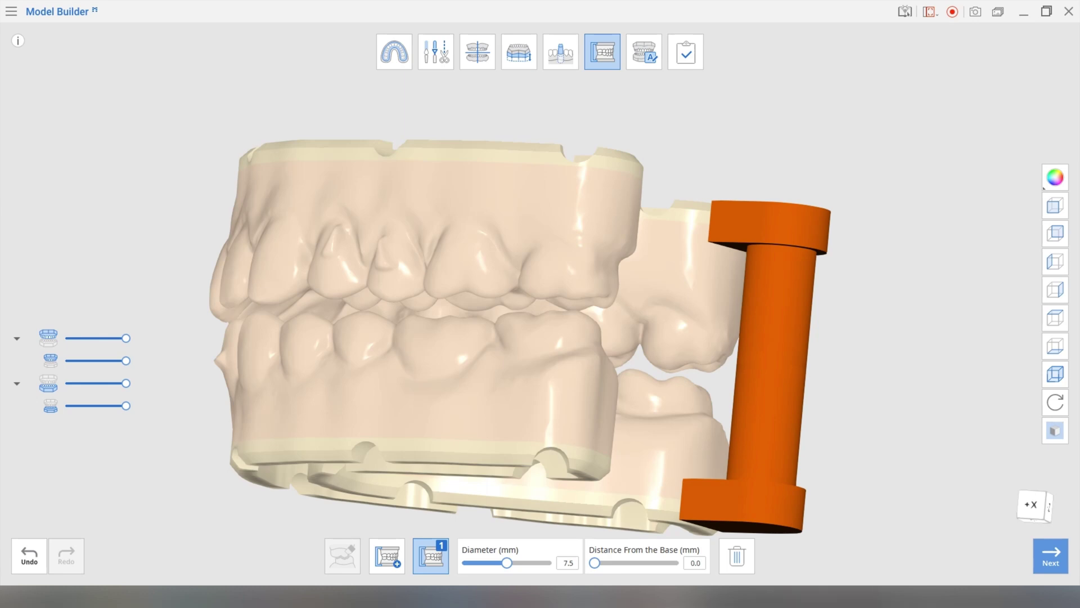
right_click_drag(450, 281, 596, 315)
left_click(737, 556)
middle_click_drag(393, 315, 554, 284)
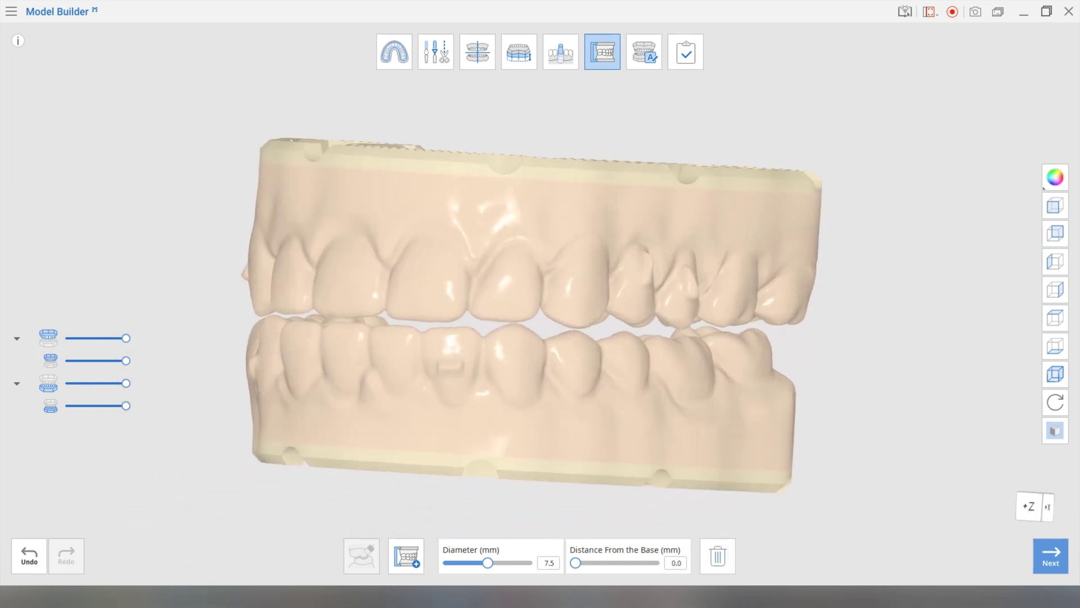
right_click_drag(478, 304, 540, 292)
- Move on to the text labelling stage, try the wording "test" on the upper model's label and delete that label
left_click(1051, 556)
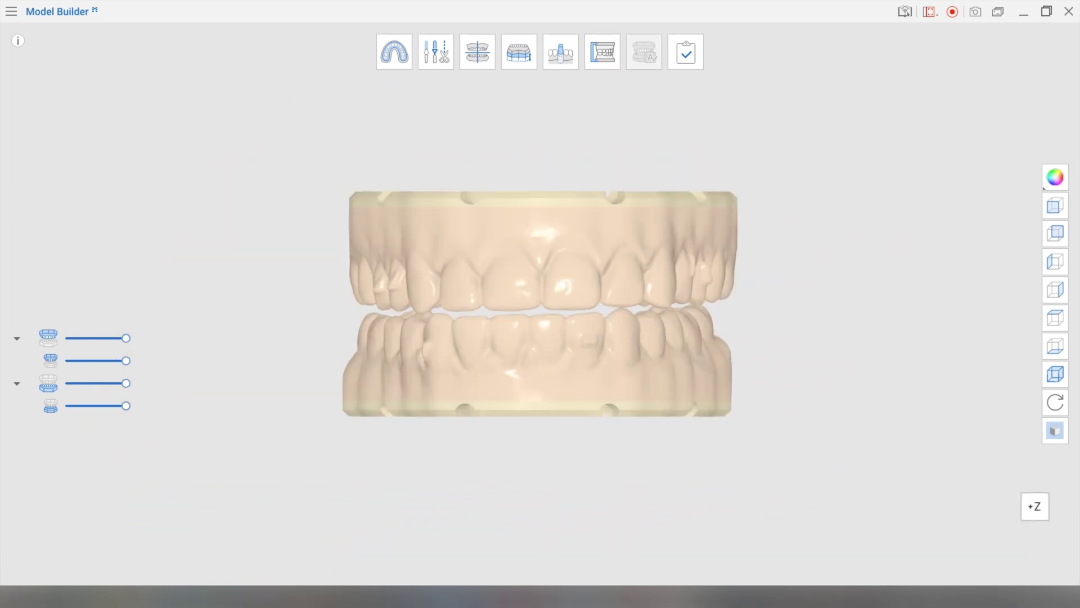
right_click_drag(450, 315, 565, 299)
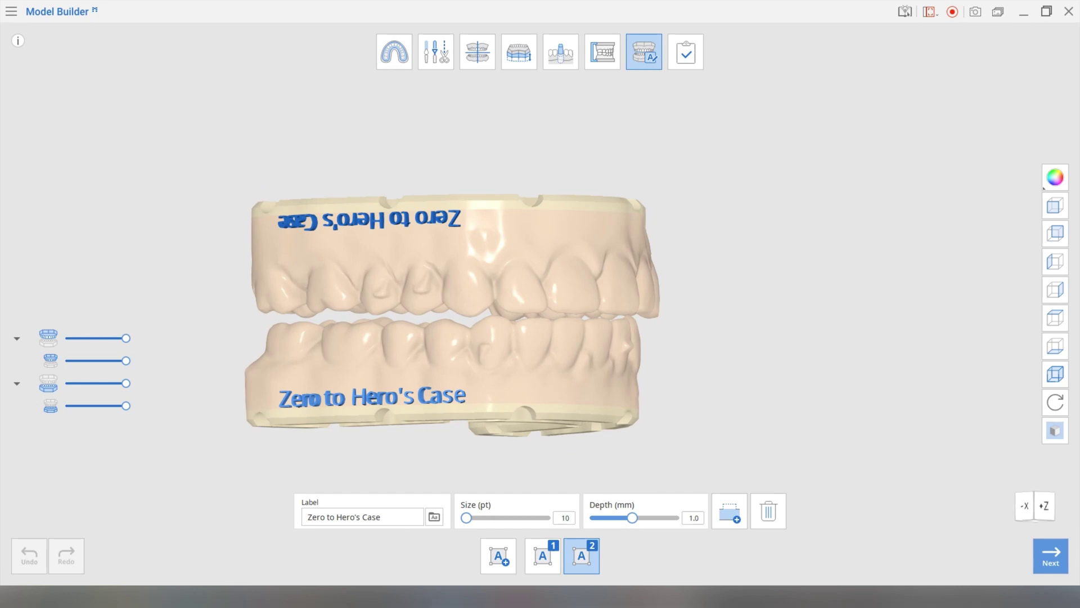
left_click(362, 516)
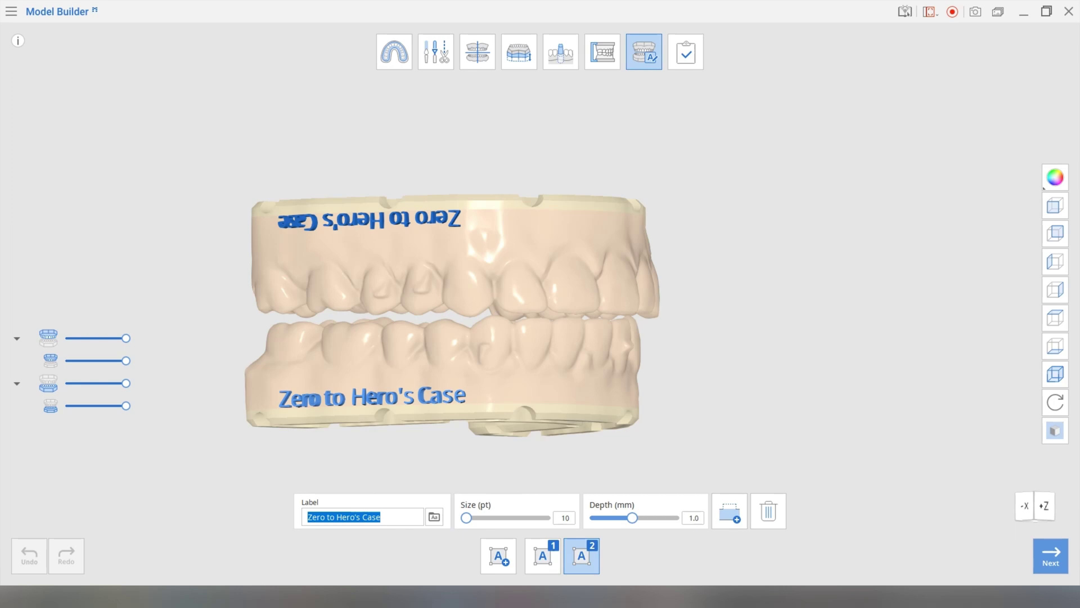
type("test")
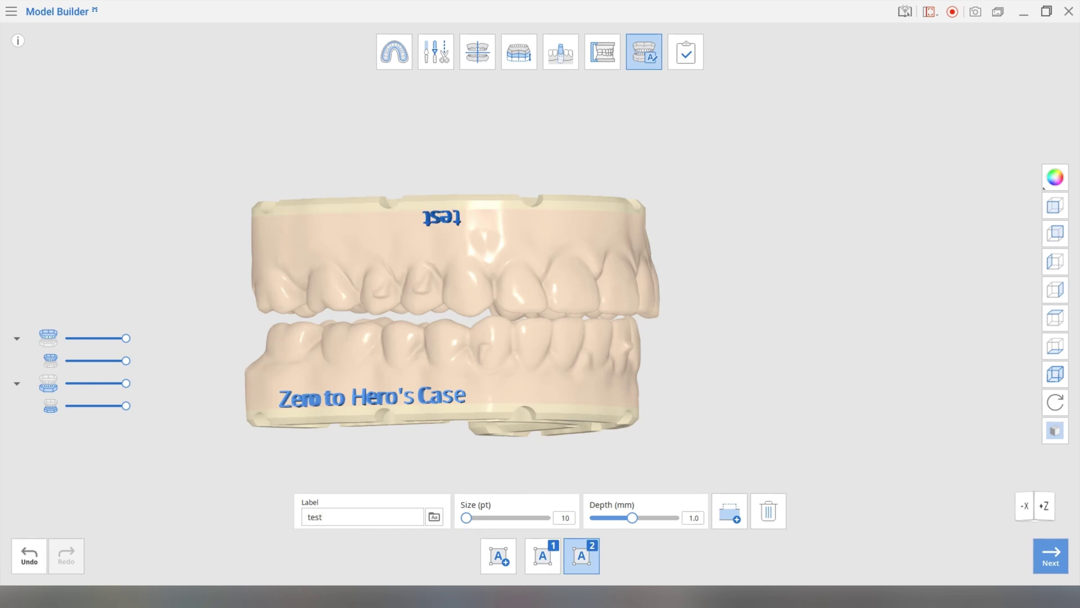
left_click(769, 510)
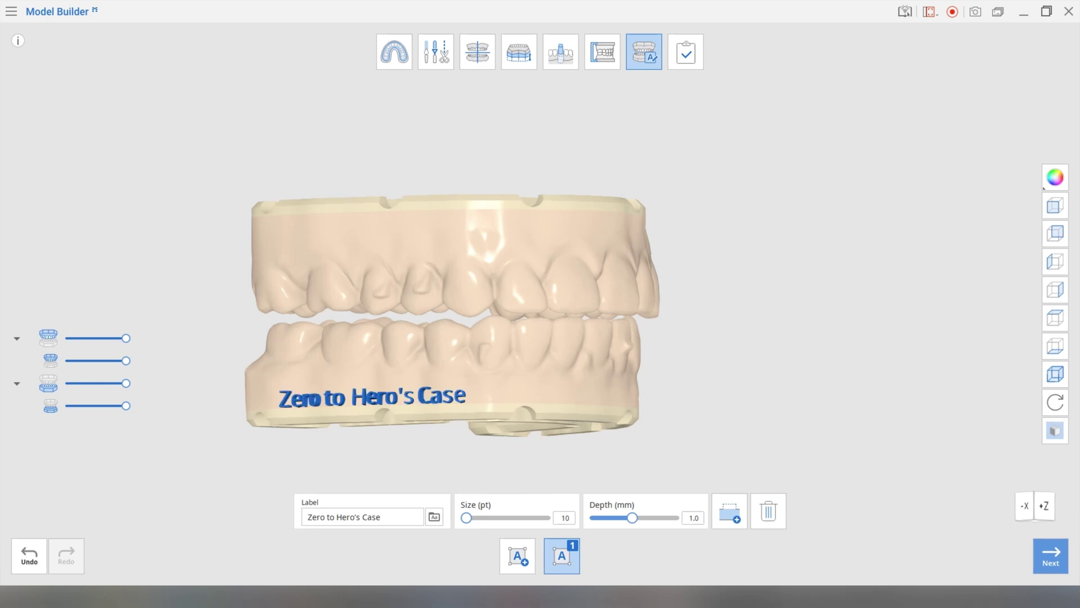
- Try repositioning the "Zero to Hero's Case" label on the side of the lower model and delete it
mouse_move(372, 397)
left_mouse_down()
mouse_move(459, 387)
mouse_move(351, 388)
mouse_move(377, 374)
mouse_move(378, 343)
mouse_move(363, 383)
left_mouse_up()
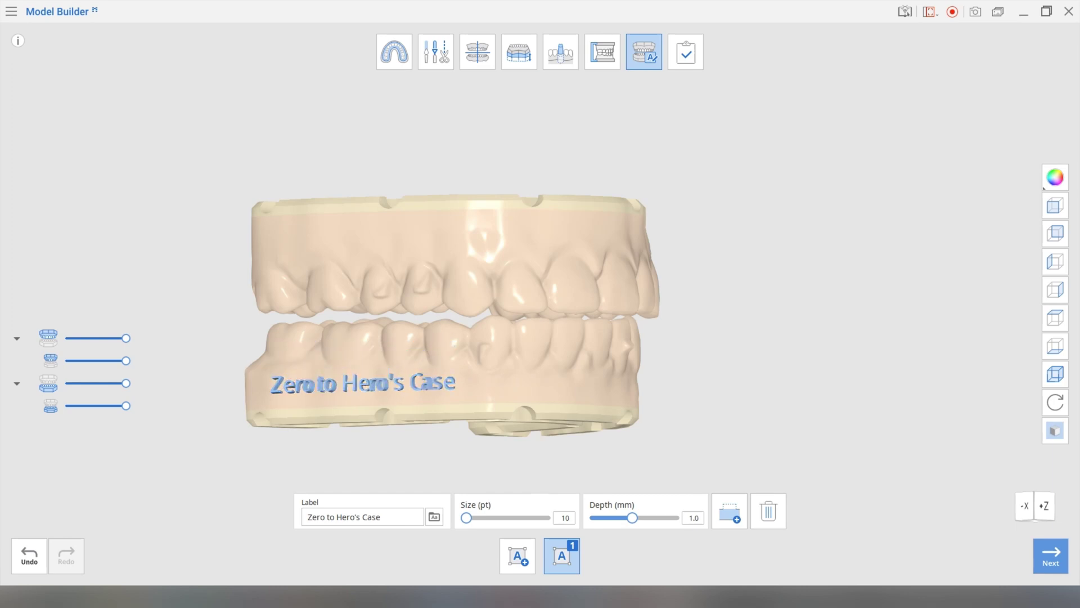
right_click_drag(371, 388, 296, 401)
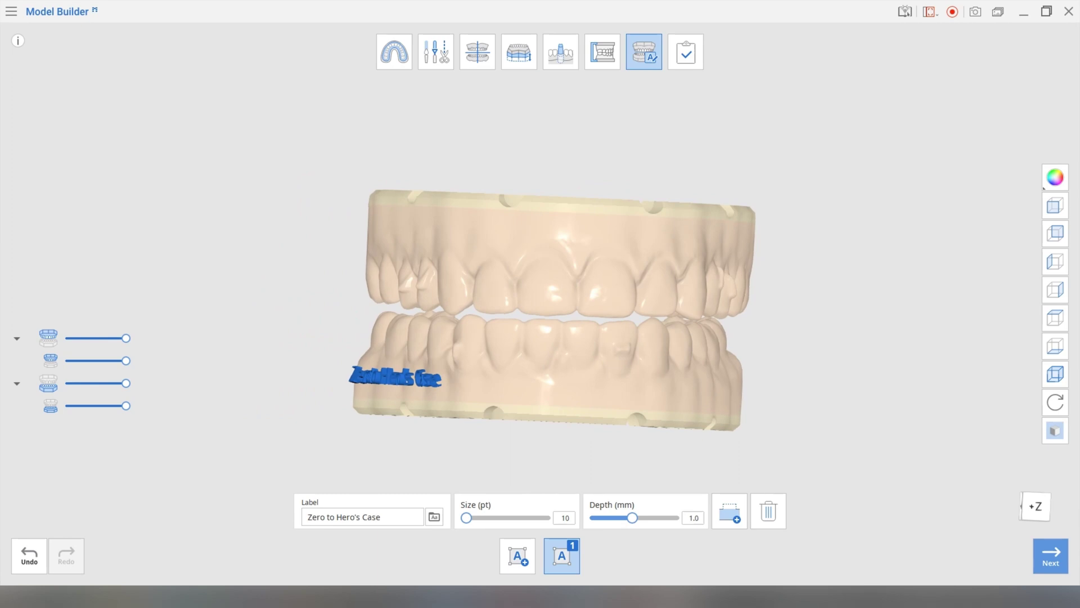
right_click_drag(296, 401, 364, 391)
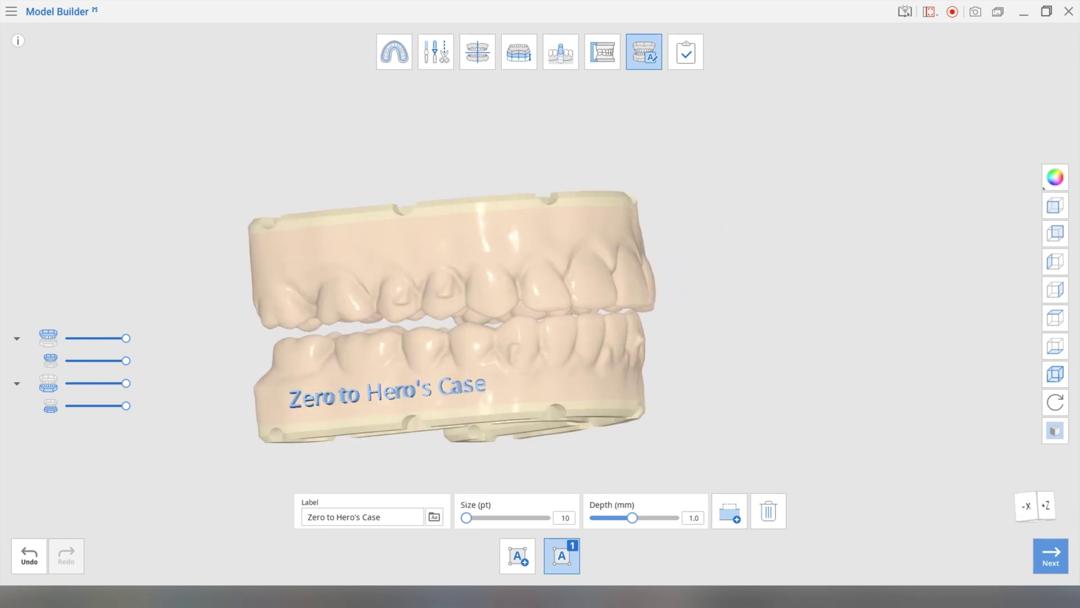
left_click_drag(387, 392, 369, 395)
right_click_drag(370, 395, 359, 415)
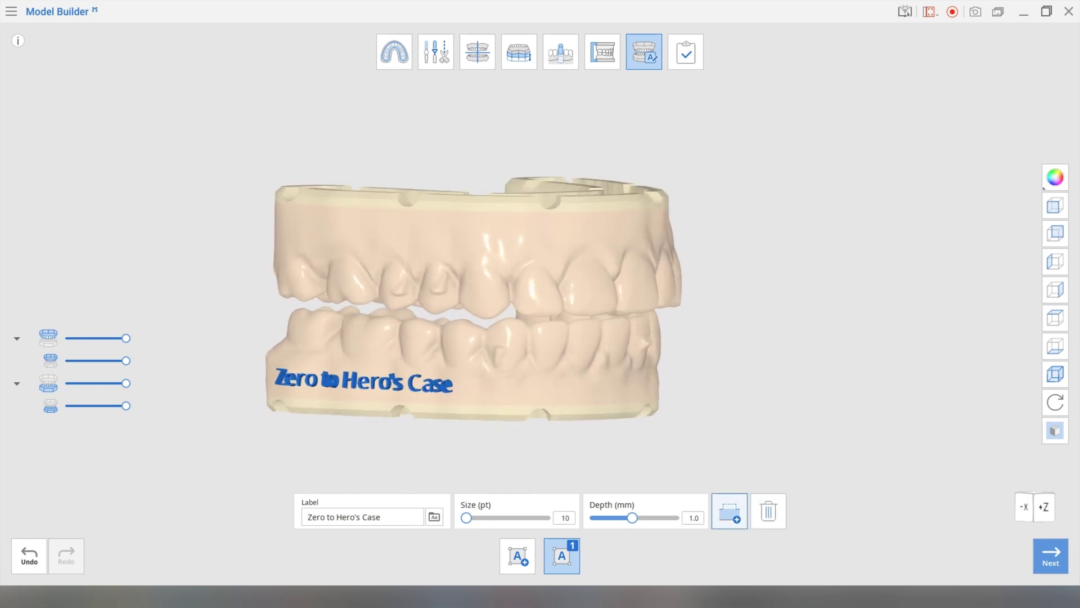
left_click(769, 511)
right_click_drag(698, 332, 543, 383)
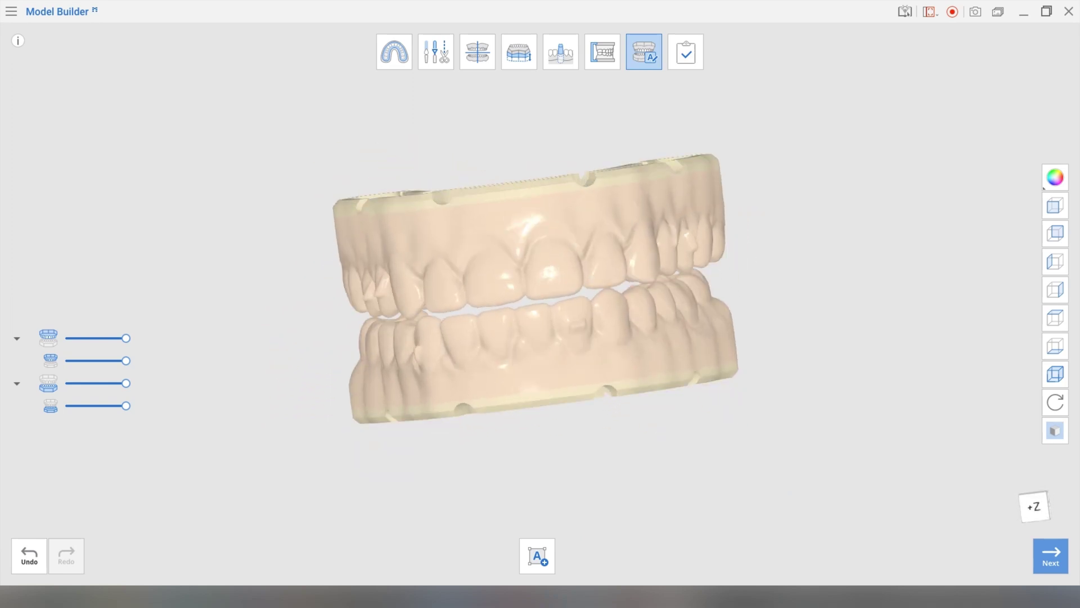
- Complete the labelling stage and save the project as "Zero to Hero's Case"
left_click(1051, 556)
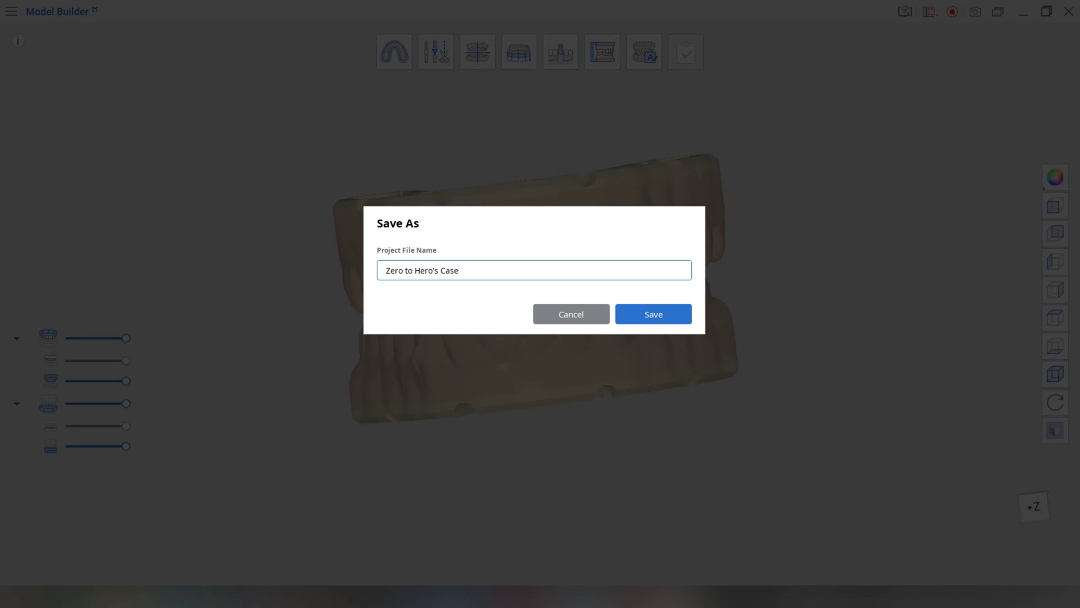
key("Return")
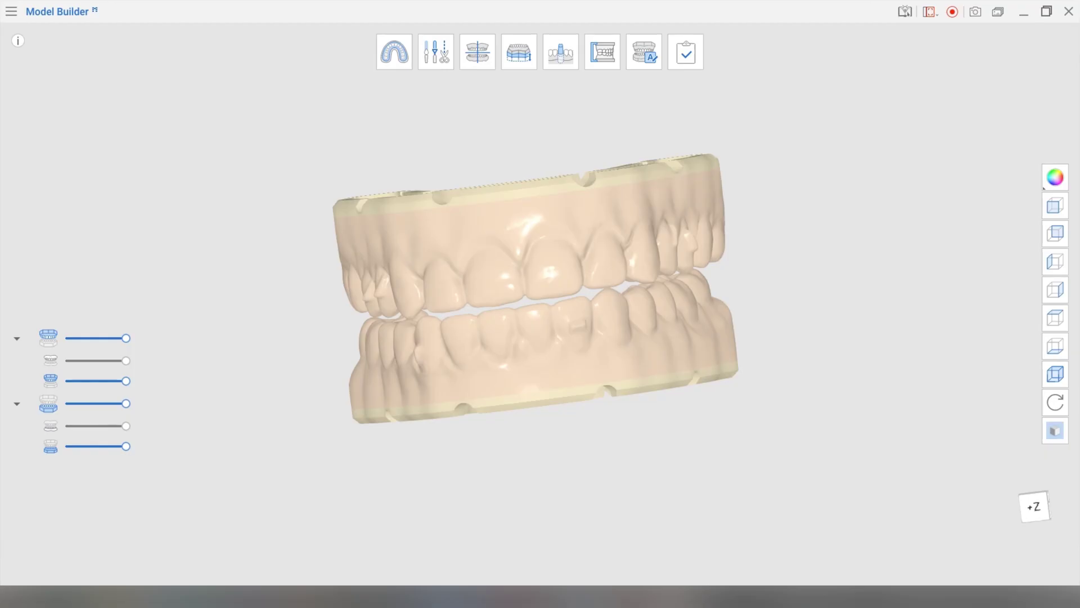
right_click_drag(541, 282, 544, 326)
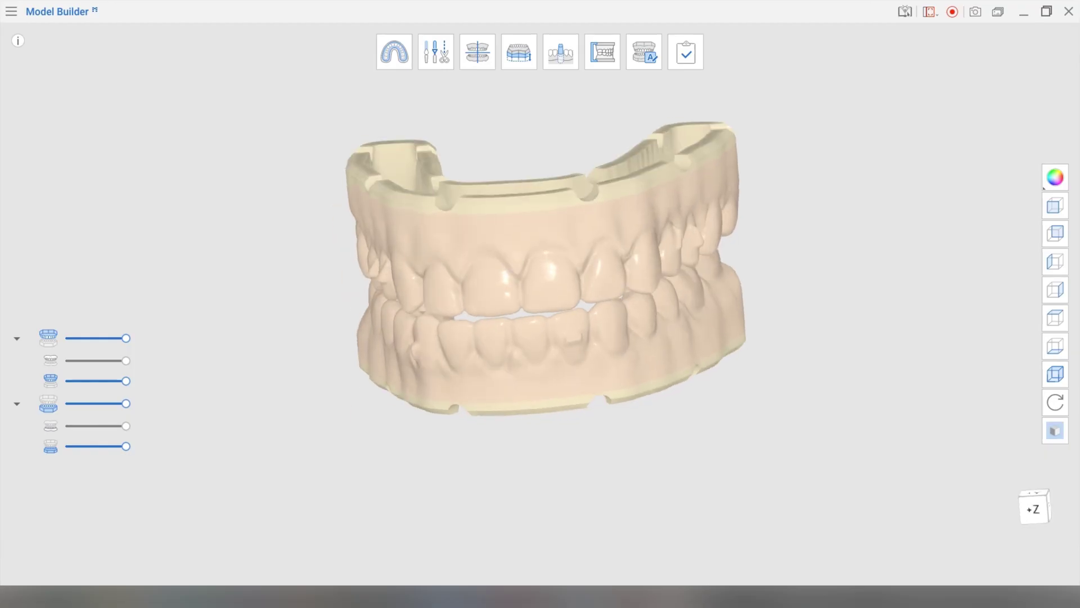